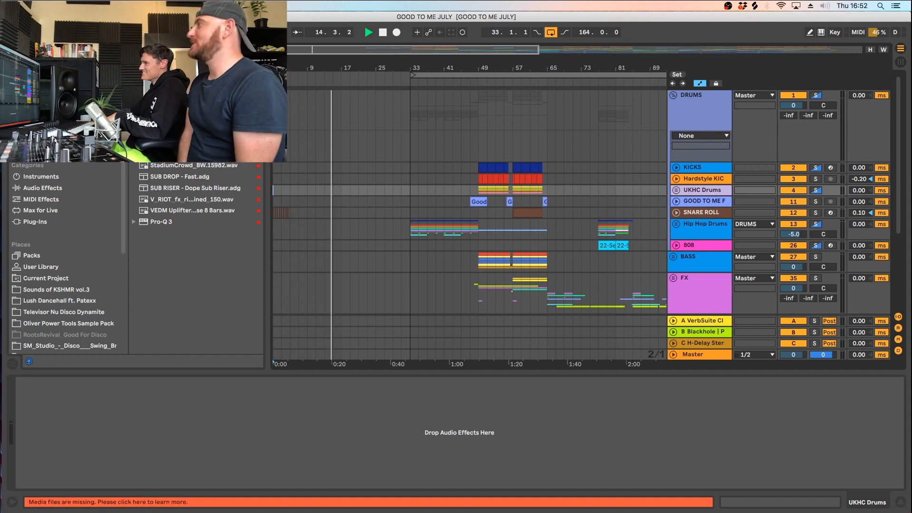
Stop playback and hide the device view to give the arrangement the full window height
{"action": "left_click_drag", "start_coordinate": [554, 61], "coordinate": [420, 67]}
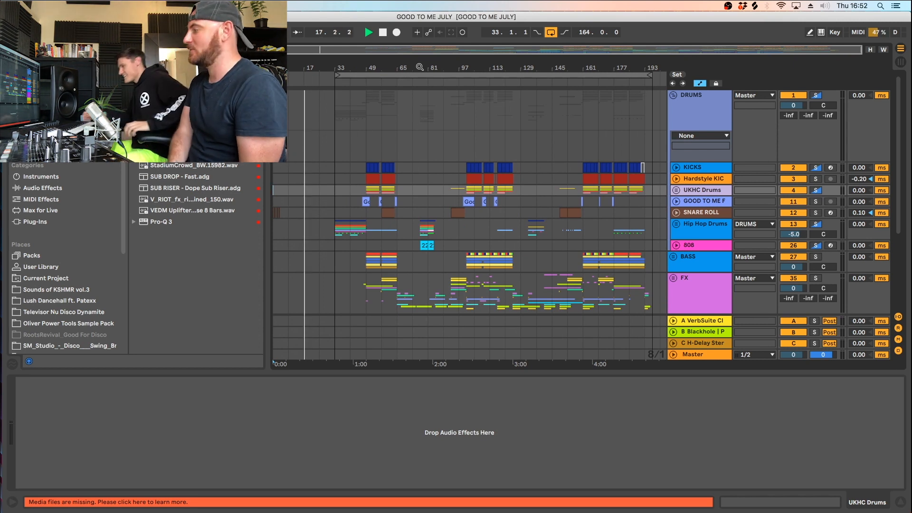
{"action": "key", "text": "space"}
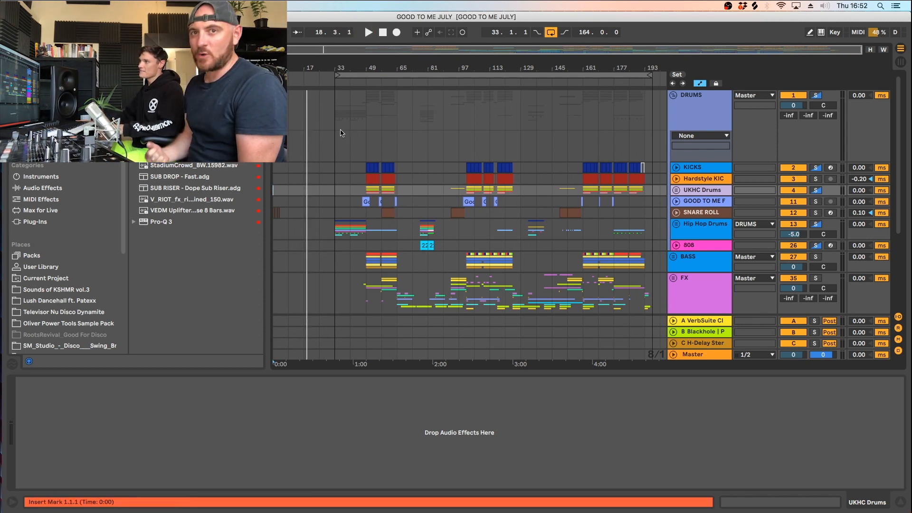
{"action": "left_click_drag", "start_coordinate": [374, 64], "coordinate": [374, 95]}
{"action": "left_click", "coordinate": [898, 501]}
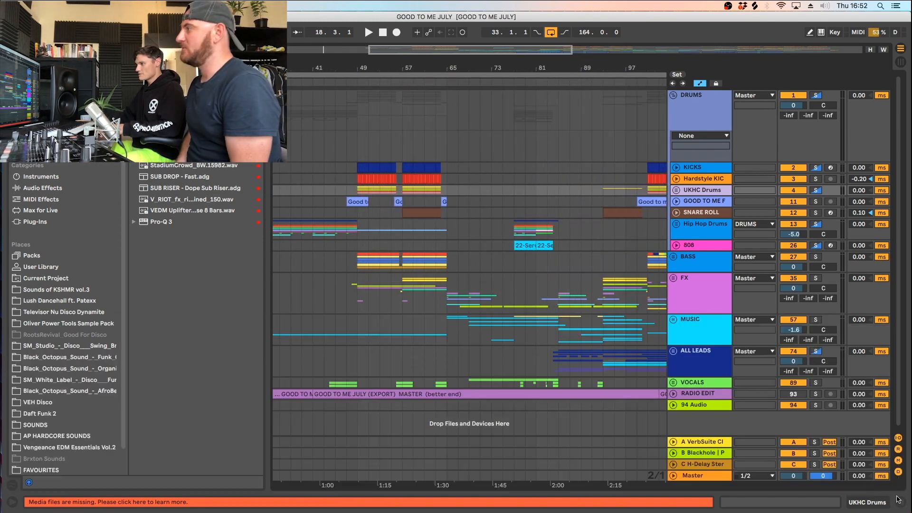
{"action": "left_click_drag", "start_coordinate": [428, 76], "coordinate": [419, 70]}
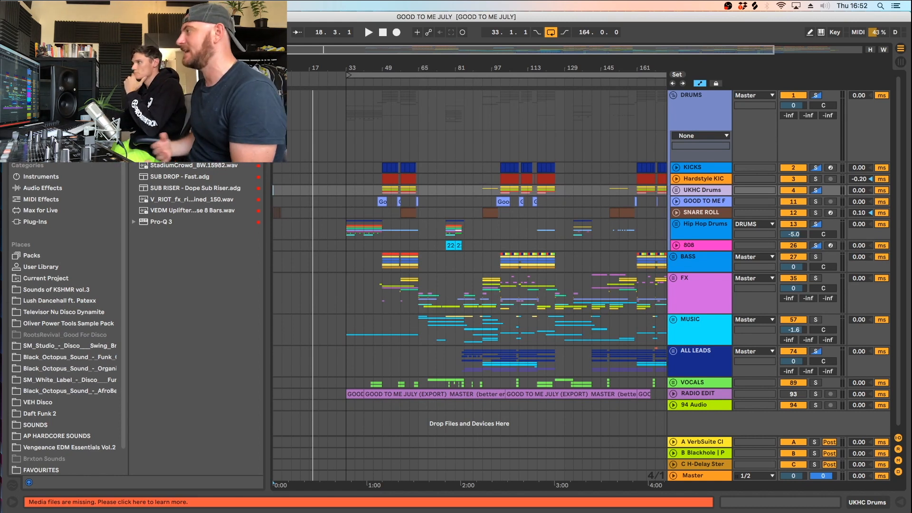
{"action": "left_click_drag", "start_coordinate": [425, 68], "coordinate": [403, 69]}
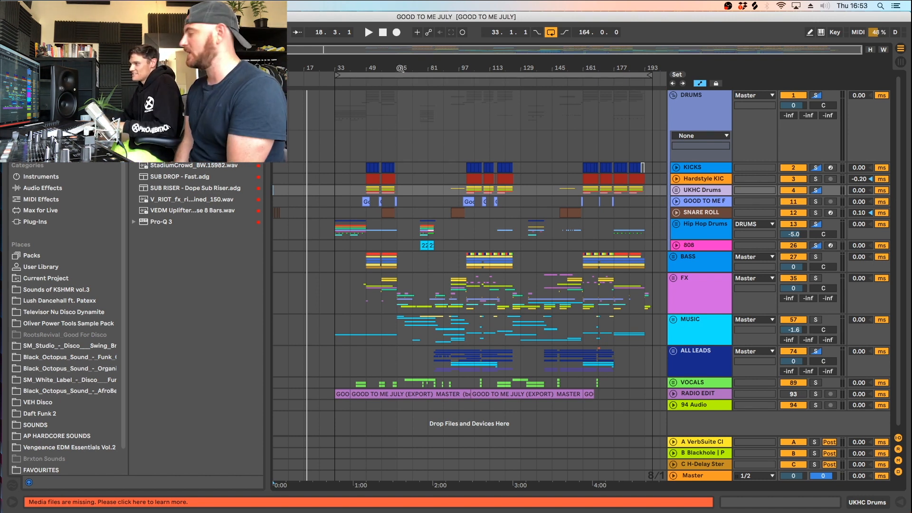
{"action": "left_click_drag", "start_coordinate": [400, 68], "coordinate": [400, 92]}
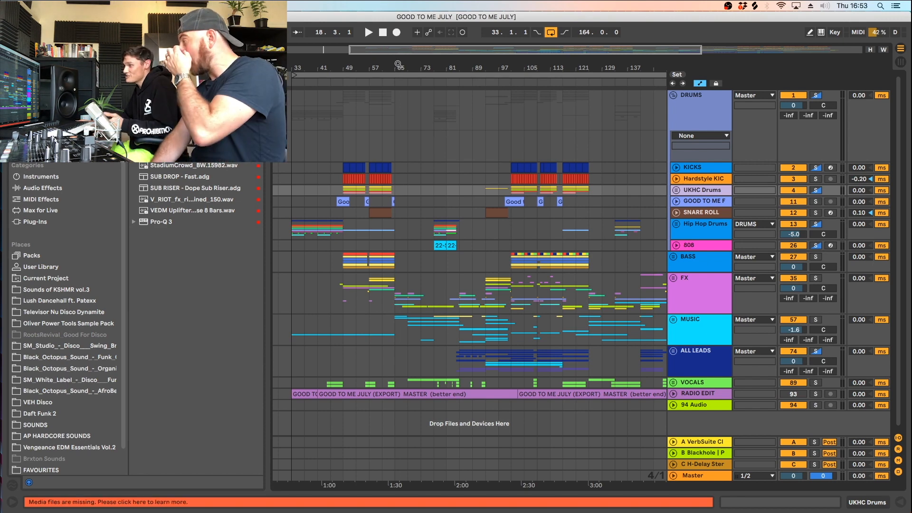
Unfold the MUSIC group and play the arrangement from bar 65
{"action": "left_click_drag", "start_coordinate": [398, 64], "coordinate": [398, 75]}
{"action": "scroll", "coordinate": [442, 143], "scroll_direction": "down", "scroll_amount": 1}
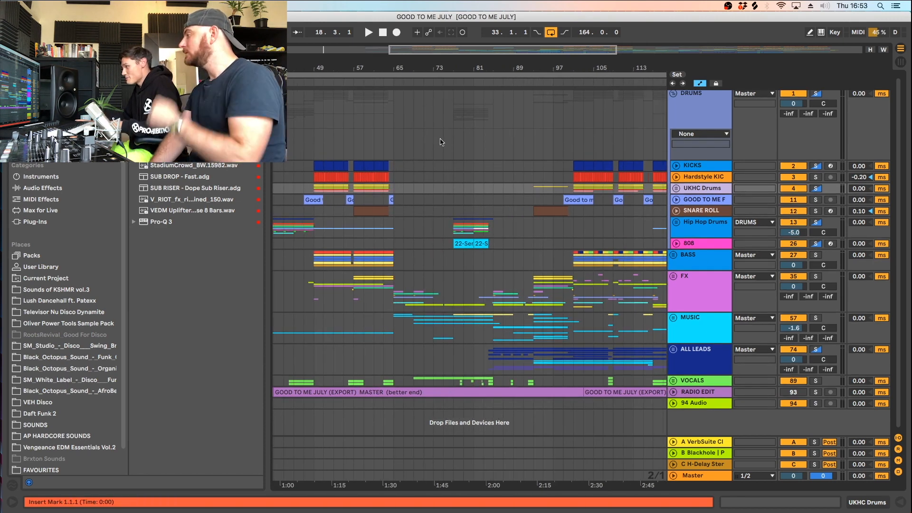
{"action": "left_click", "coordinate": [680, 319]}
{"action": "scroll", "coordinate": [480, 255], "scroll_direction": "down", "scroll_amount": 5}
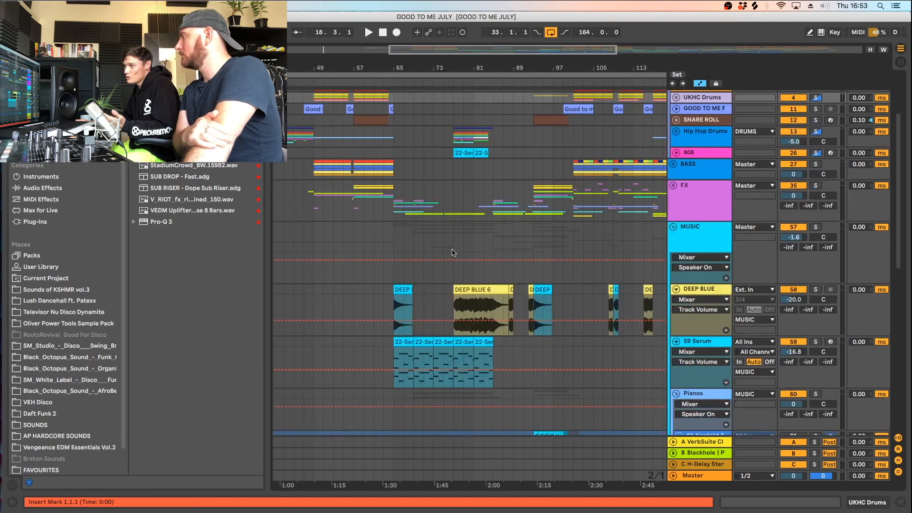
{"action": "left_click", "coordinate": [402, 230]}
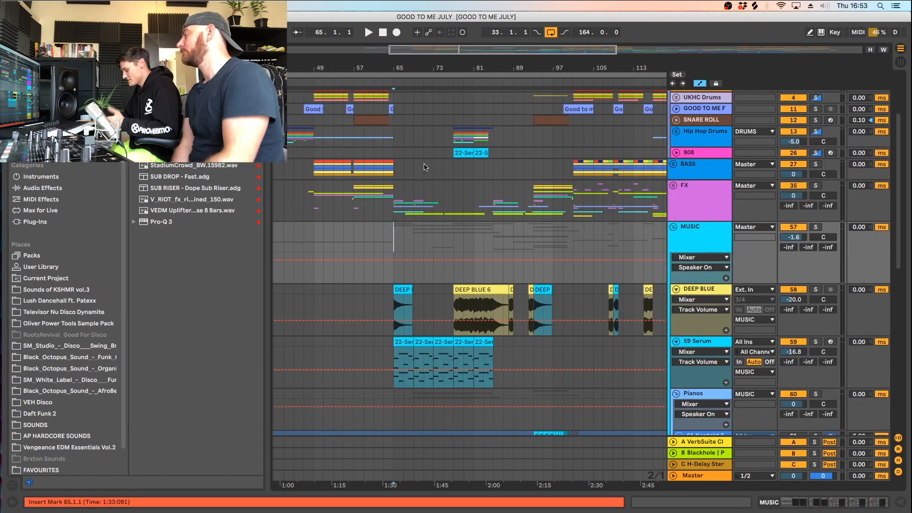
{"action": "key", "text": "space"}
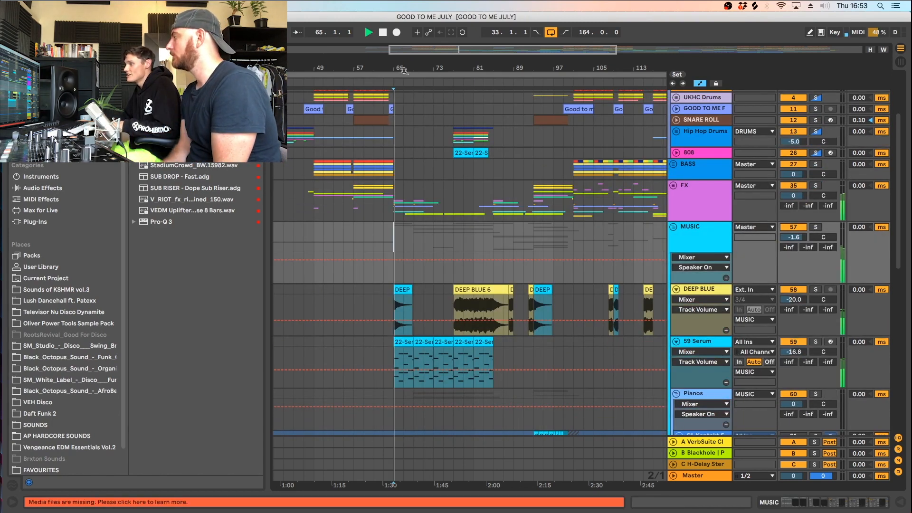
{"action": "left_click_drag", "start_coordinate": [403, 77], "coordinate": [417, 69]}
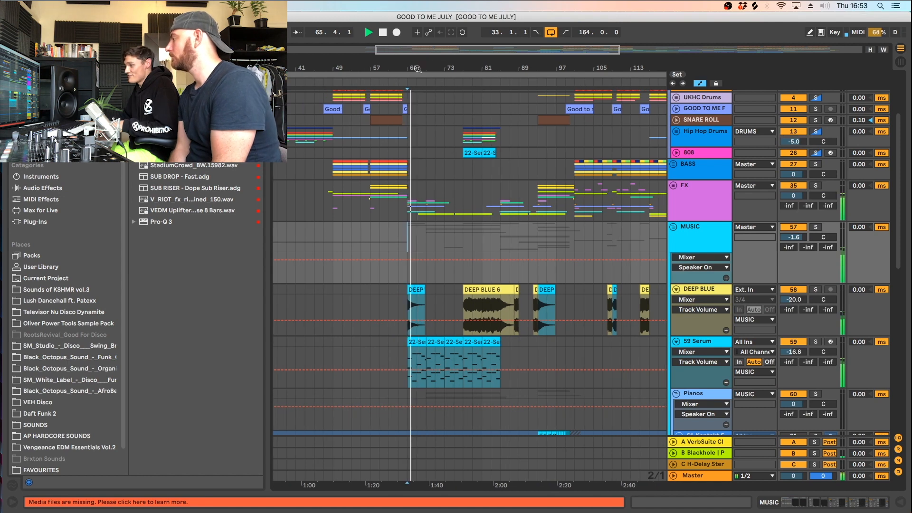
Open the Serum plug-in of the 59 Serum track, stop playback, and move the plug-in window clear of the tracks
{"action": "double_click", "coordinate": [700, 342]}
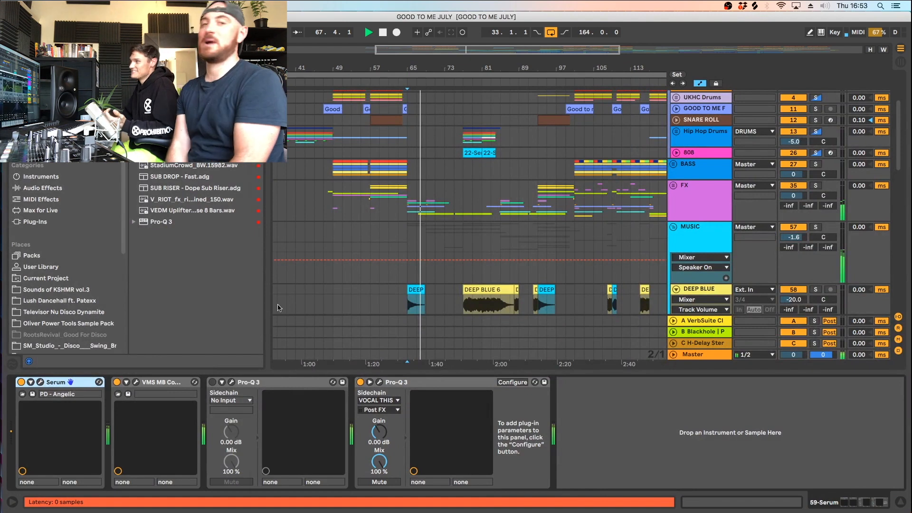
{"action": "key", "text": "space"}
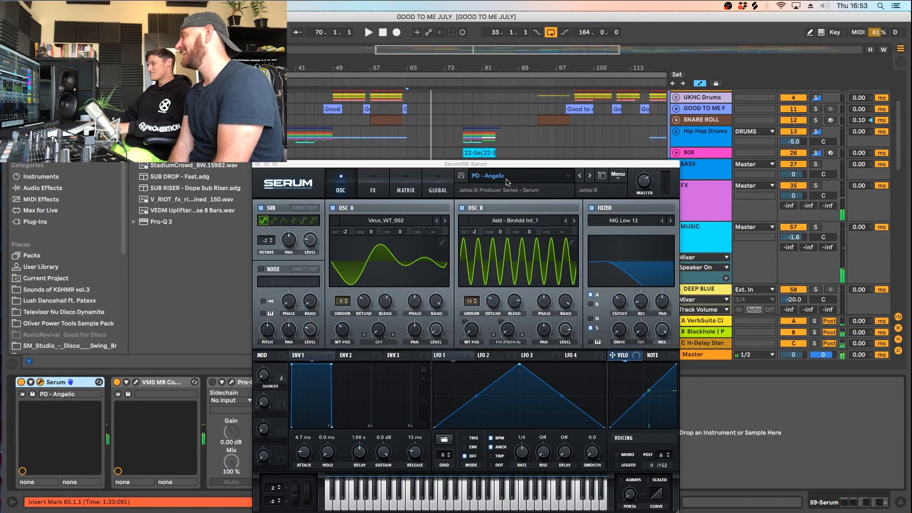
{"action": "left_click_drag", "start_coordinate": [494, 171], "coordinate": [498, 341]}
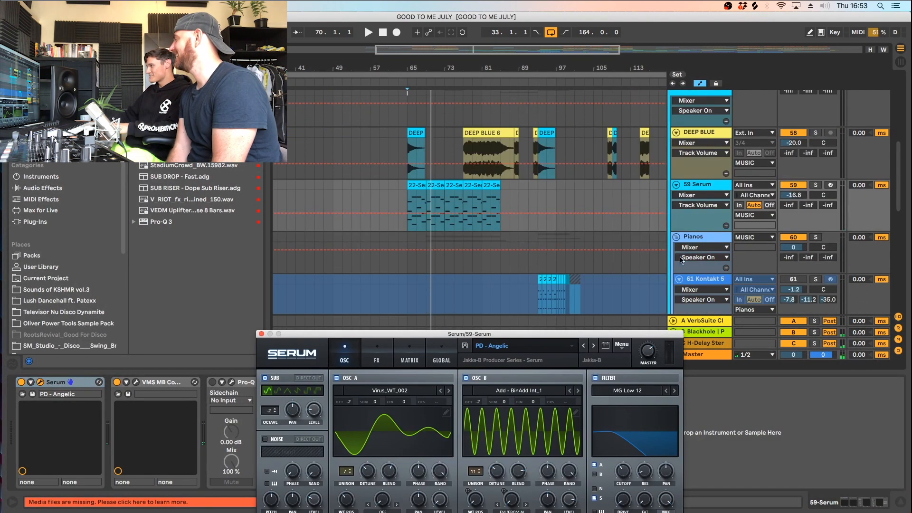
Solo the 59 Serum track and listen to its opening chord from bar 65
{"action": "key", "text": "space"}
{"action": "left_click", "coordinate": [815, 184]}
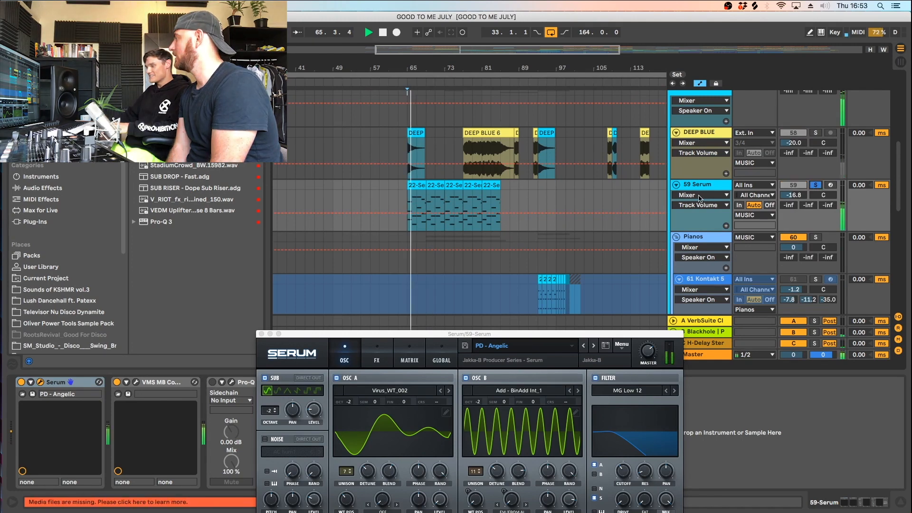
{"action": "key", "text": "space"}
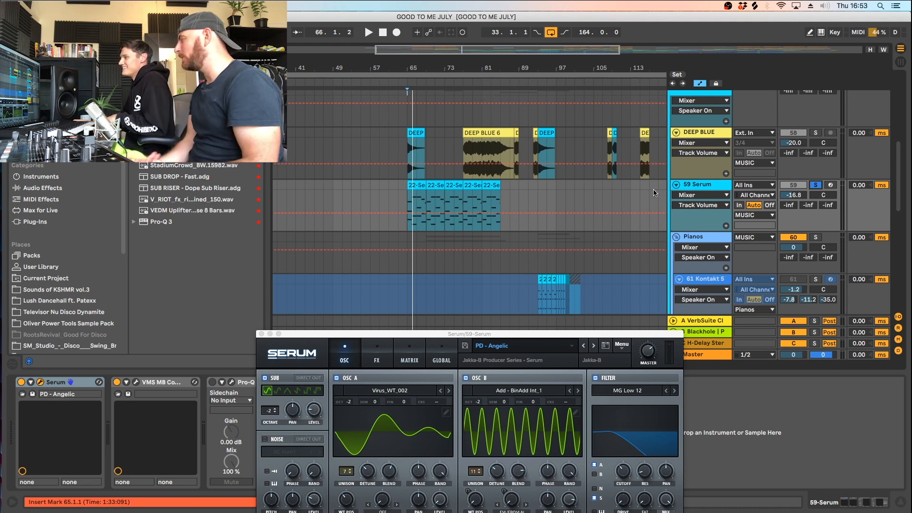
{"action": "key", "text": "space"}
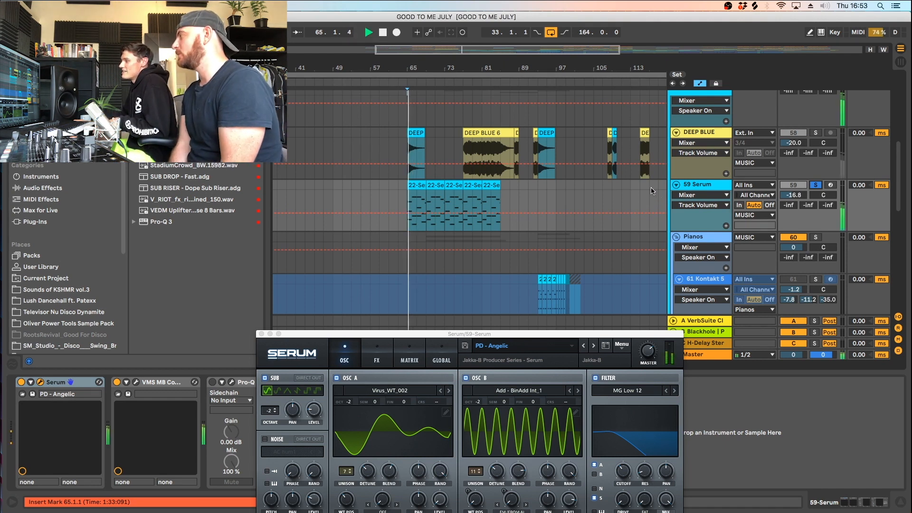
{"action": "key", "text": "space"}
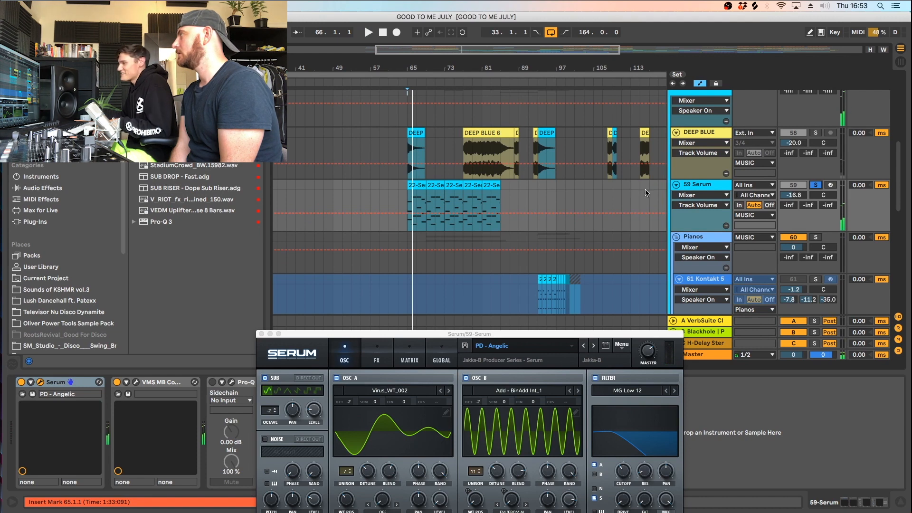
Solo the DEEP BLUE track and listen to its clip from bar 77
{"action": "scroll", "coordinate": [479, 177], "scroll_direction": "down", "scroll_amount": 4}
{"action": "scroll", "coordinate": [477, 175], "scroll_direction": "up", "scroll_amount": 5}
{"action": "left_click", "coordinate": [464, 158]}
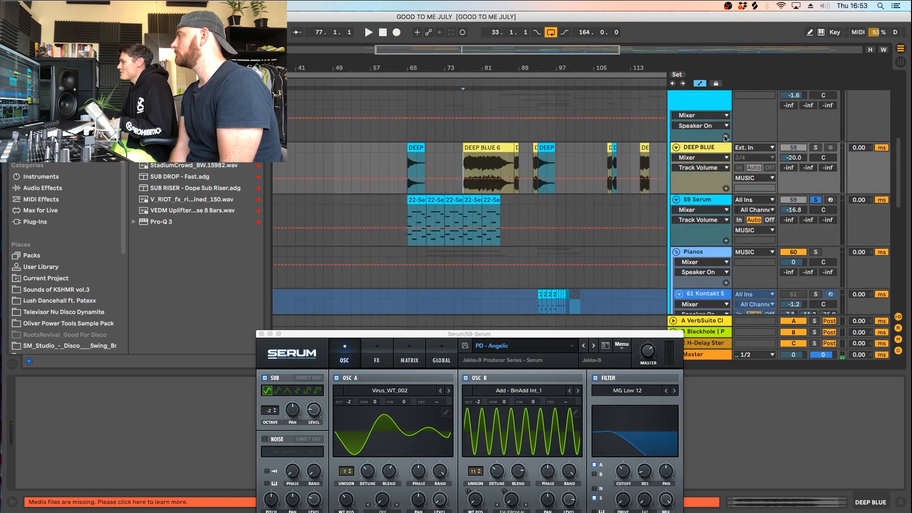
{"action": "key", "text": "space"}
{"action": "left_click", "coordinate": [814, 148]}
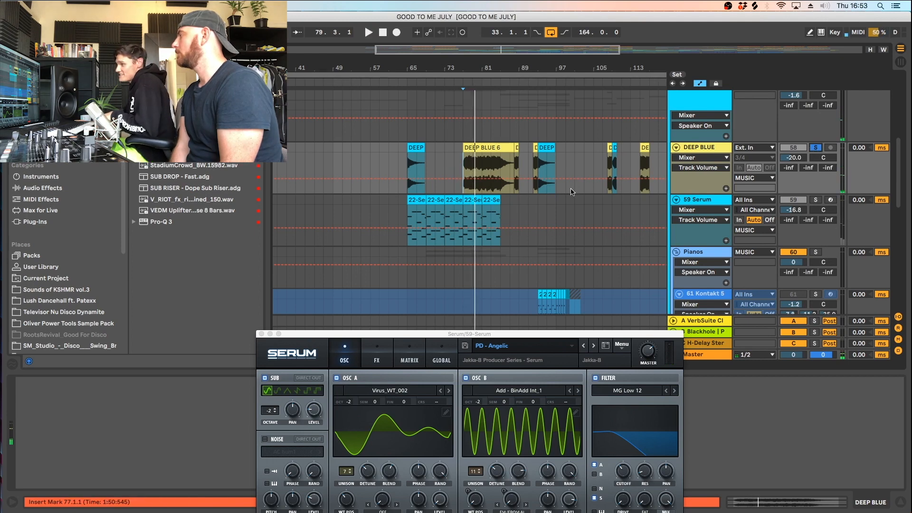
Solo the Piano Back-up tracks and listen to the piano part from bar 69
{"action": "scroll", "coordinate": [711, 201], "scroll_direction": "down", "scroll_amount": 5}
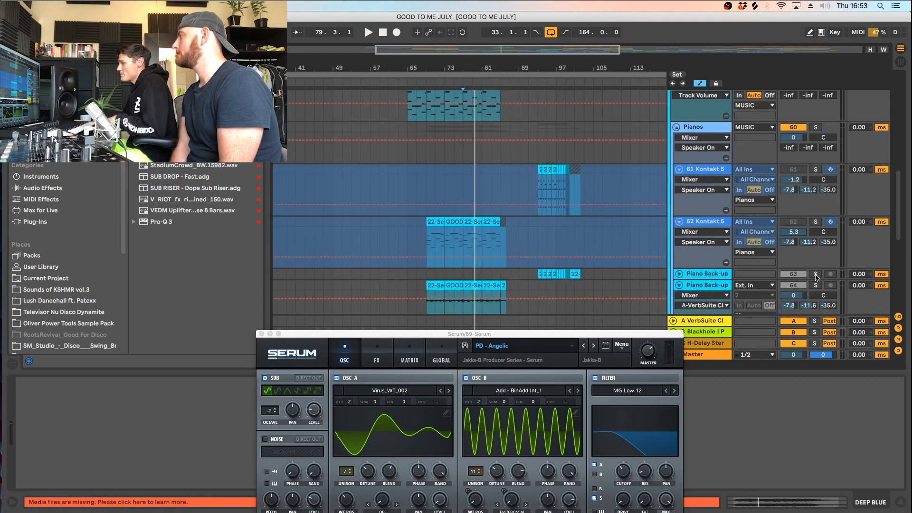
{"action": "left_click", "coordinate": [816, 275]}
{"action": "key", "text": "space"}
{"action": "key", "text": "space"}
{"action": "left_click", "coordinate": [427, 274]}
{"action": "key", "text": "space"}
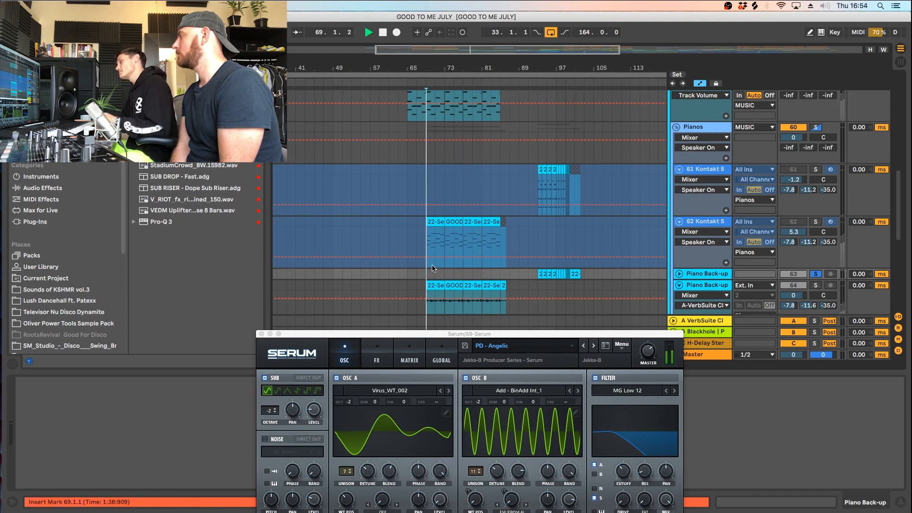
{"action": "scroll", "coordinate": [558, 274], "scroll_direction": "down", "scroll_amount": 3}
{"action": "left_click", "coordinate": [815, 223]}
{"action": "left_click", "coordinate": [679, 224]}
{"action": "scroll", "coordinate": [707, 199], "scroll_direction": "down", "scroll_amount": 5}
{"action": "key", "text": "space"}
Play the full mix from bar 77 while unfolding the Hip Hop Drums group and its DRUMS subgroup
{"action": "scroll", "coordinate": [469, 182], "scroll_direction": "up", "scroll_amount": 10}
{"action": "left_click", "coordinate": [462, 172]}
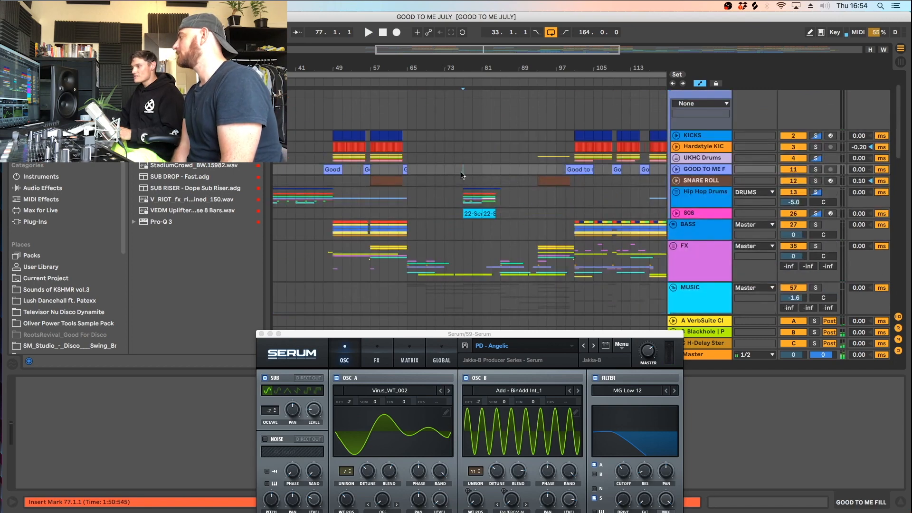
{"action": "key", "text": "space"}
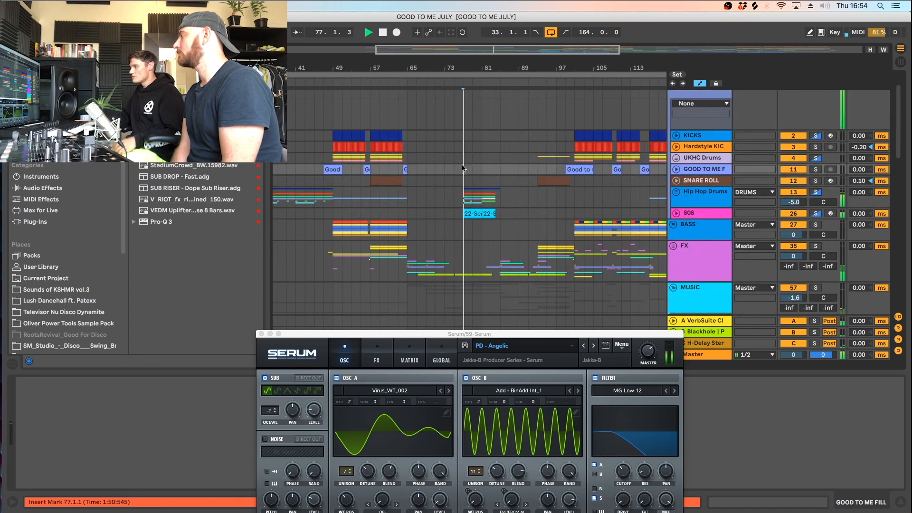
{"action": "left_click", "coordinate": [675, 192]}
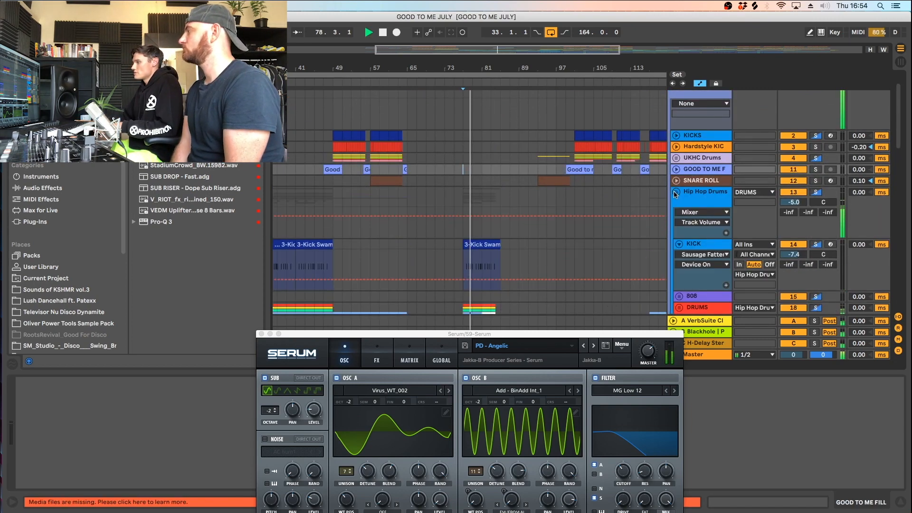
{"action": "scroll", "coordinate": [655, 199], "scroll_direction": "down", "scroll_amount": 3}
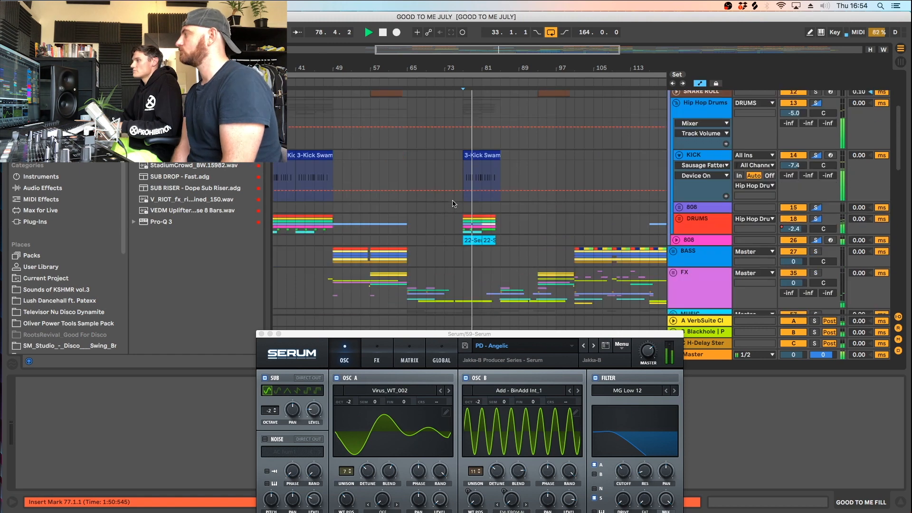
{"action": "left_click", "coordinate": [679, 219]}
{"action": "scroll", "coordinate": [524, 183], "scroll_direction": "down", "scroll_amount": 3}
{"action": "key", "text": "space"}
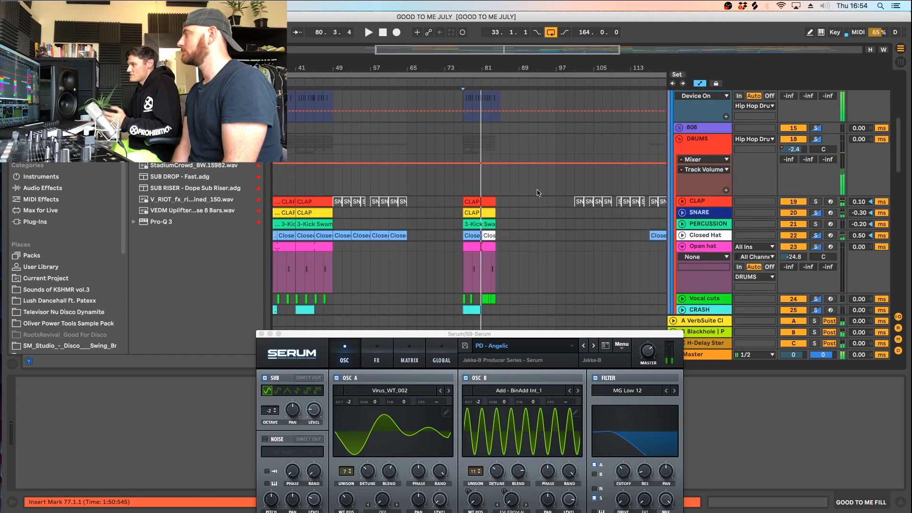
Display the CLAP track's devices and move the Serum window off the drum rack
{"action": "left_click", "coordinate": [699, 201]}
{"action": "left_click_drag", "start_coordinate": [313, 333], "coordinate": [383, 413]}
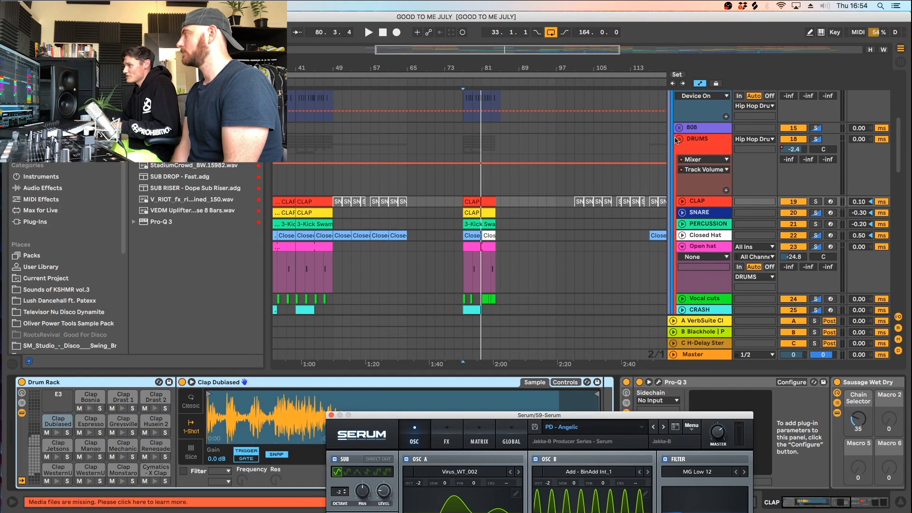
Fold the DRUMS subgroup and the MUSIC group, placing the playback start at bar 77 in between
{"action": "scroll", "coordinate": [684, 142], "scroll_direction": "up", "scroll_amount": 2}
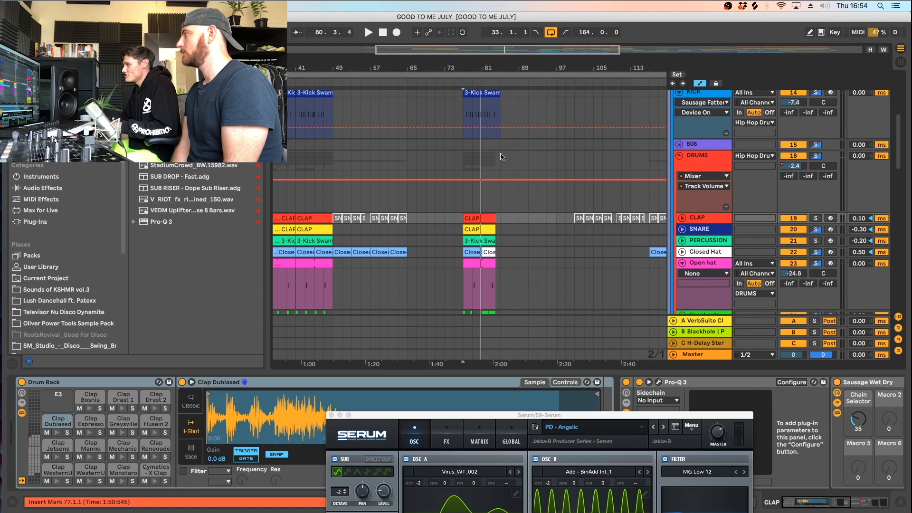
{"action": "left_click", "coordinate": [679, 155]}
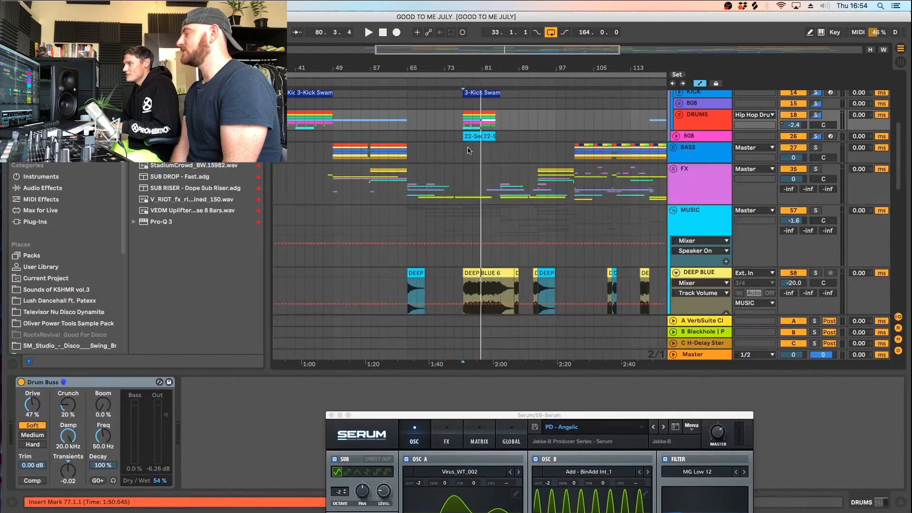
{"action": "left_click", "coordinate": [464, 151]}
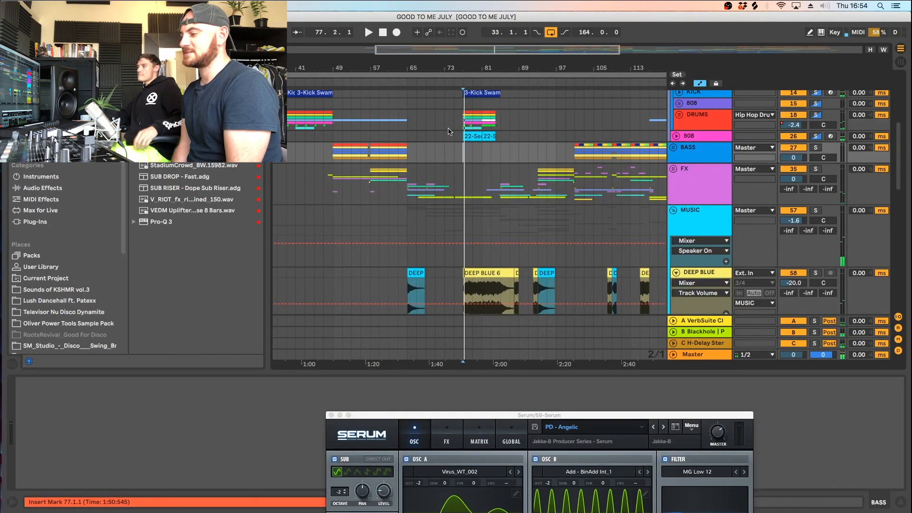
{"action": "left_click", "coordinate": [673, 210]}
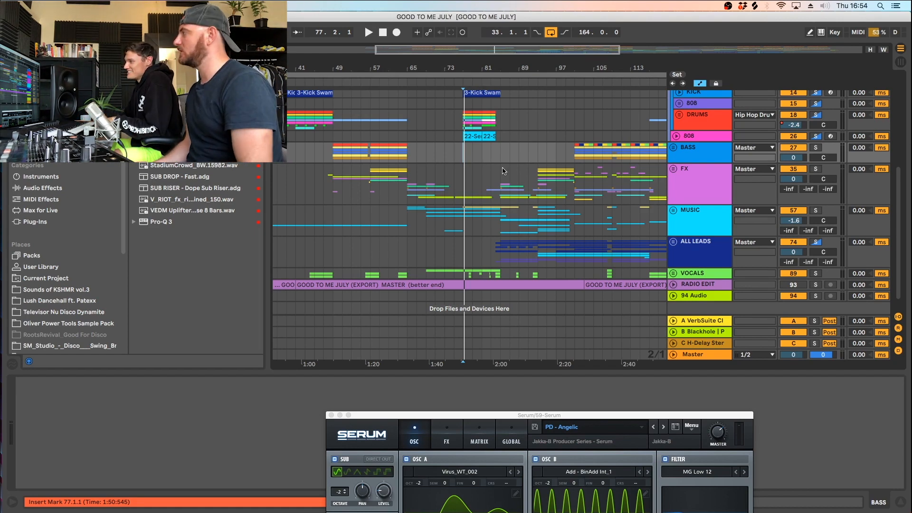
Play the arrangement from bar 49 with the insert marker on the SNARE ROLL track
{"action": "scroll", "coordinate": [504, 171], "scroll_direction": "down", "scroll_amount": 1}
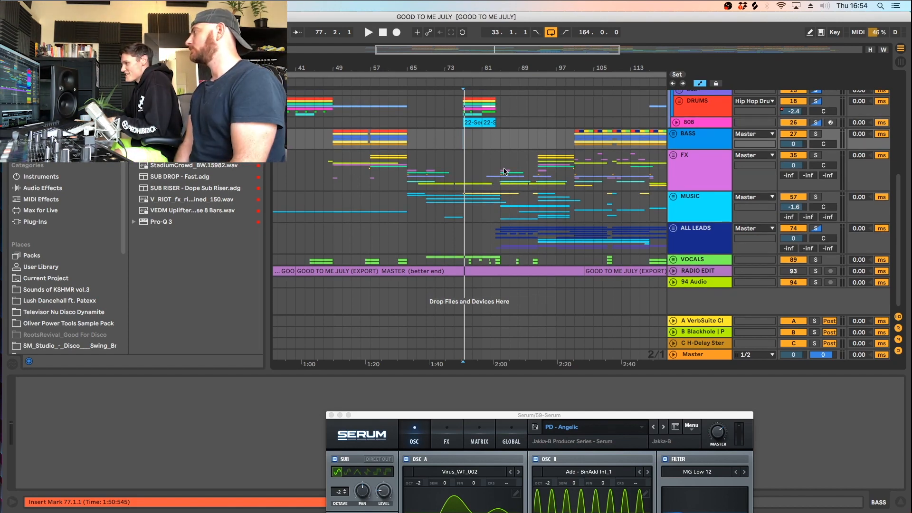
{"action": "scroll", "coordinate": [503, 171], "scroll_direction": "up", "scroll_amount": 3}
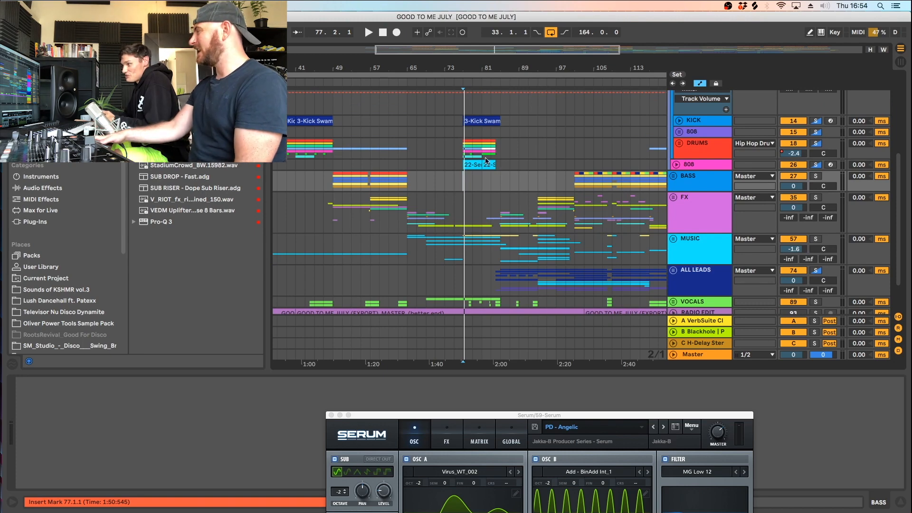
{"action": "scroll", "coordinate": [485, 162], "scroll_direction": "up", "scroll_amount": 6}
{"action": "left_click", "coordinate": [336, 150]}
{"action": "key", "text": "space"}
{"action": "left_click_drag", "start_coordinate": [357, 78], "coordinate": [386, 68]}
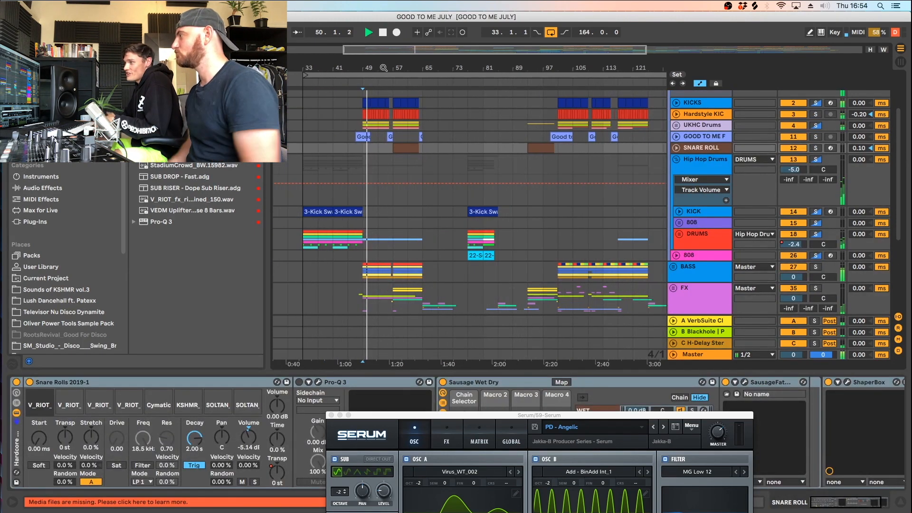
Solo the Hardstyle KICK track, unfold it and play it from bar 49 with its devices displayed
{"action": "key", "text": "space"}
{"action": "scroll", "coordinate": [758, 166], "scroll_direction": "up", "scroll_amount": 4}
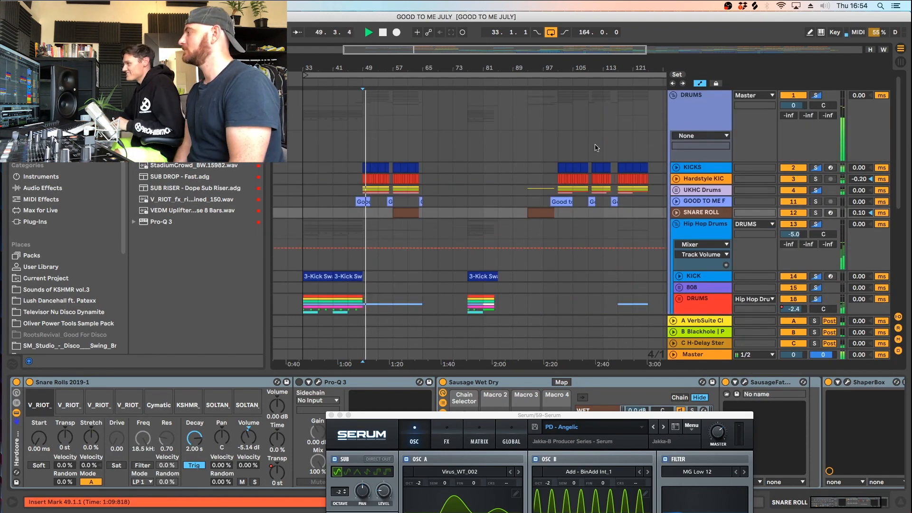
{"action": "left_click", "coordinate": [815, 179]}
{"action": "left_click", "coordinate": [676, 179]}
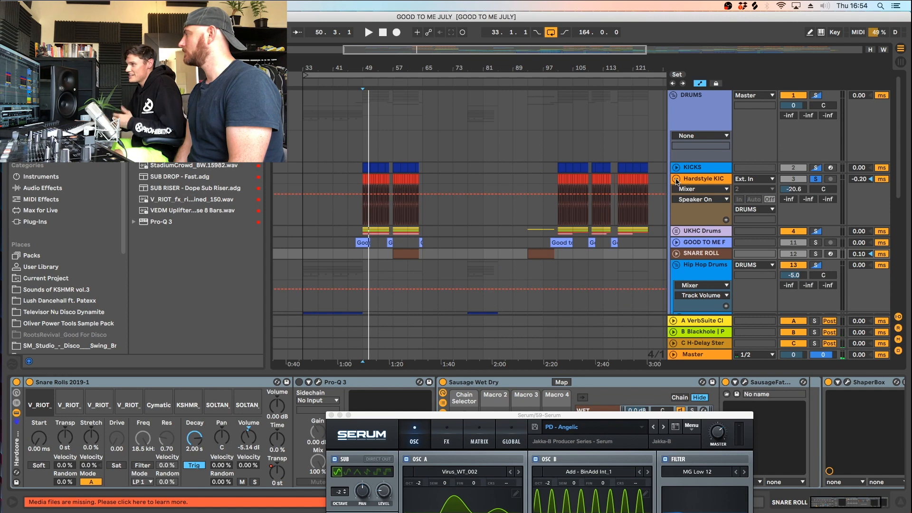
{"action": "key", "text": "space"}
{"action": "left_click", "coordinate": [718, 181]}
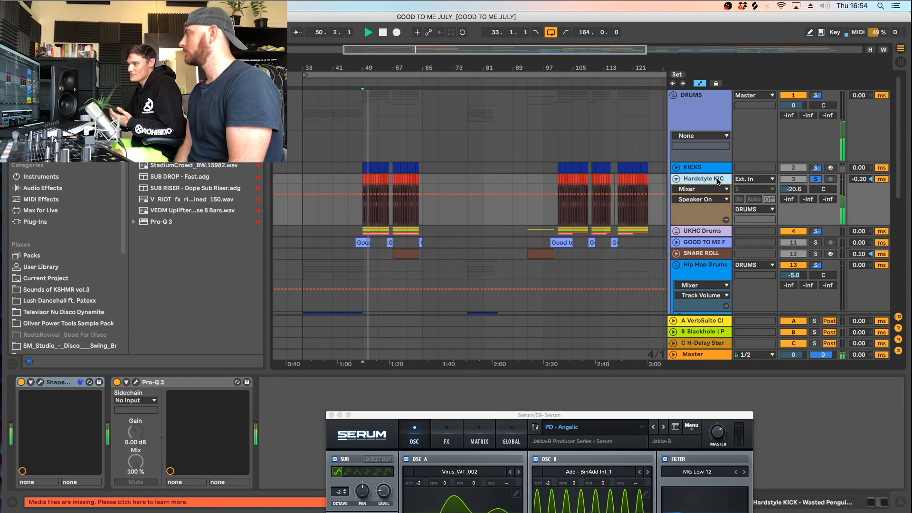
Examine the volume curve in the Hardstyle KICK track's ShaperBox, close its window and stop playback
{"action": "left_click", "coordinate": [40, 382]}
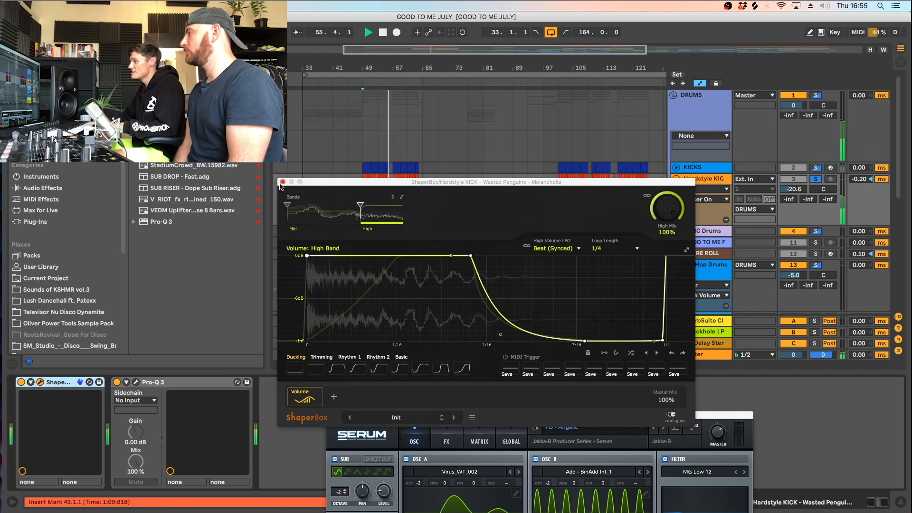
{"action": "left_click", "coordinate": [282, 182]}
{"action": "key", "text": "space"}
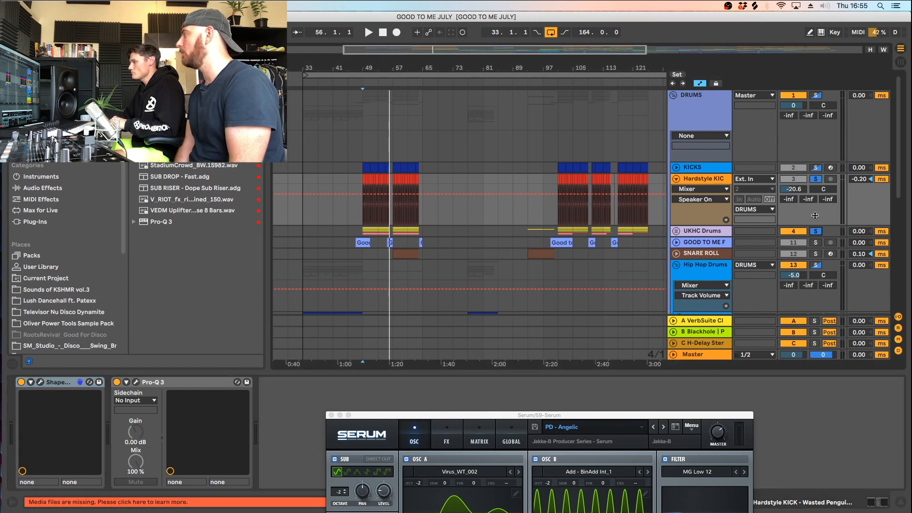
Play the soloed UKHC Drums group from bar 49 and unfold it to reveal its tracks
{"action": "key", "text": "space"}
{"action": "left_click", "coordinate": [677, 231]}
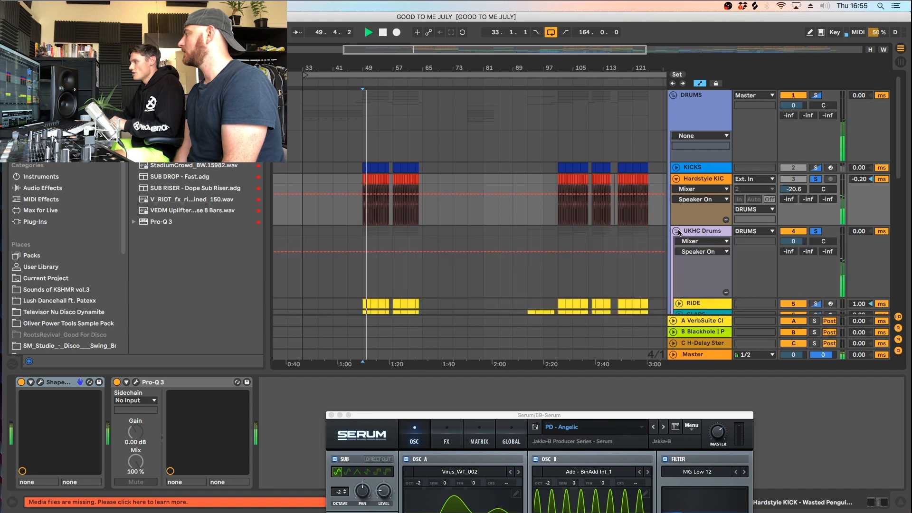
{"action": "scroll", "coordinate": [682, 232], "scroll_direction": "down", "scroll_amount": 2}
{"action": "key", "text": "space"}
Examine the instrument racks of the RIDE and CLAPS tracks in turn
{"action": "left_click", "coordinate": [696, 271]}
{"action": "scroll", "coordinate": [697, 270], "scroll_direction": "down", "scroll_amount": 1}
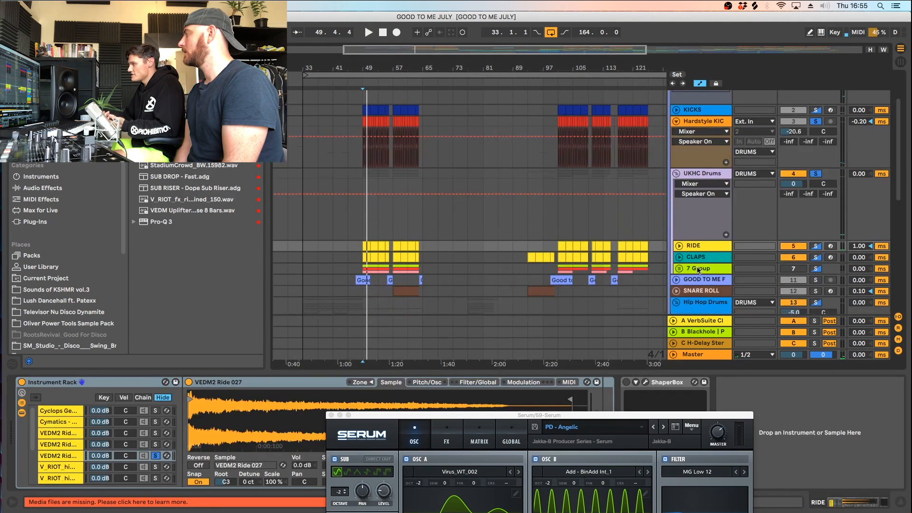
{"action": "left_click", "coordinate": [697, 256]}
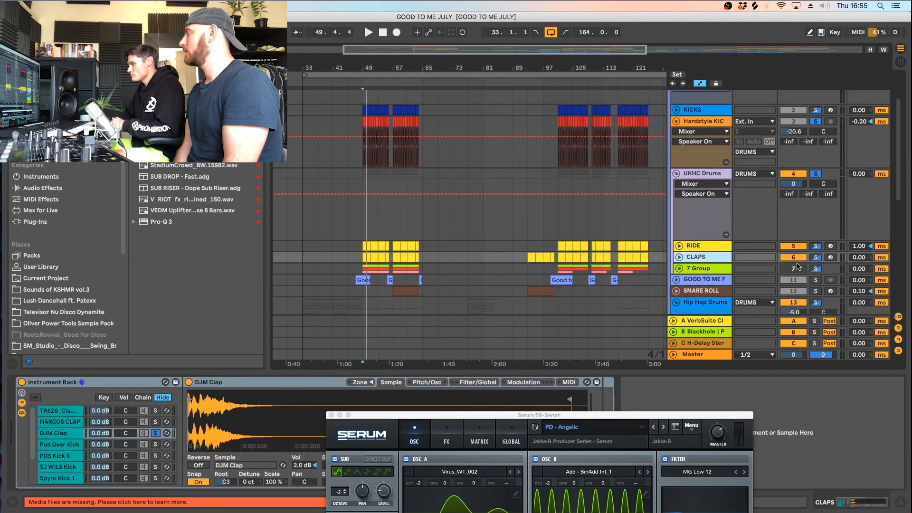
Play the soloed BASS group from bar 49, unfold it and stop playback
{"action": "scroll", "coordinate": [660, 261], "scroll_direction": "down", "scroll_amount": 8}
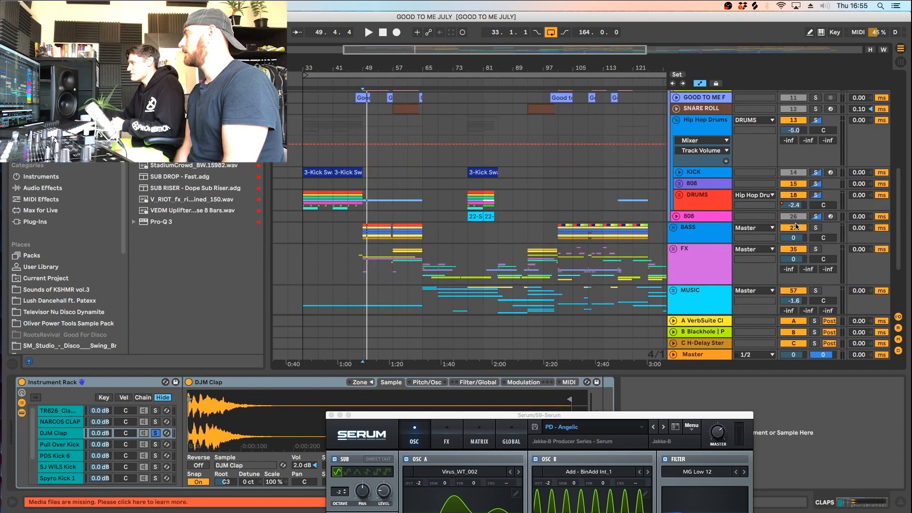
{"action": "scroll", "coordinate": [727, 211], "scroll_direction": "up", "scroll_amount": 2}
{"action": "key", "text": "space"}
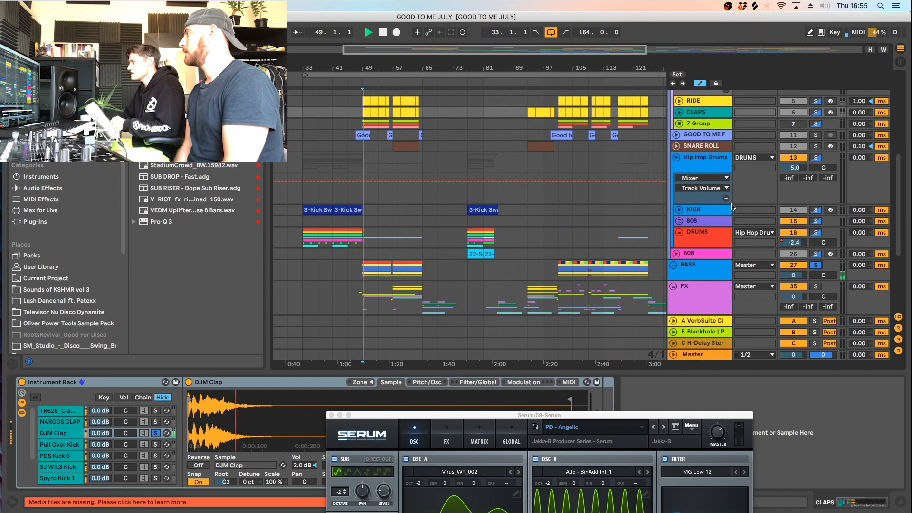
{"action": "left_click", "coordinate": [672, 265]}
{"action": "scroll", "coordinate": [641, 206], "scroll_direction": "down", "scroll_amount": 4}
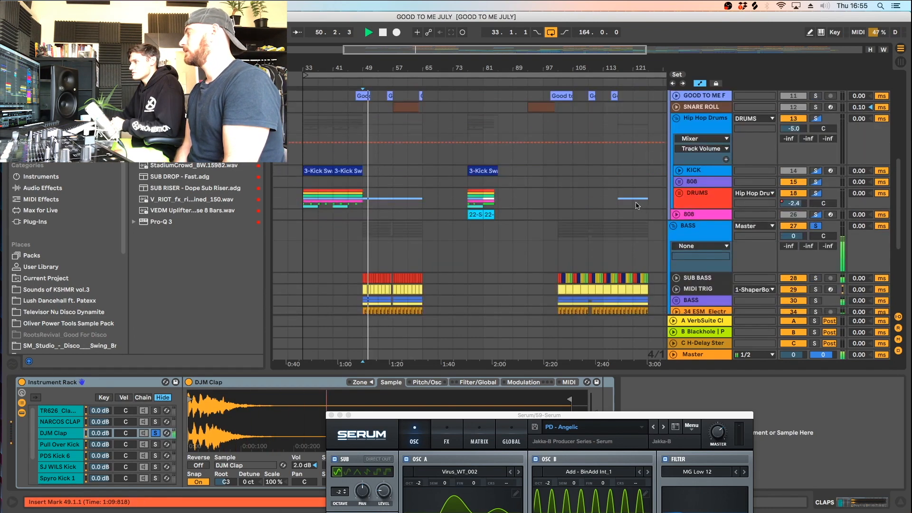
{"action": "key", "text": "space"}
Display the SUB BASS track's devices and unfold the track for a closer look at its clips around bar 49
{"action": "left_click", "coordinate": [697, 235]}
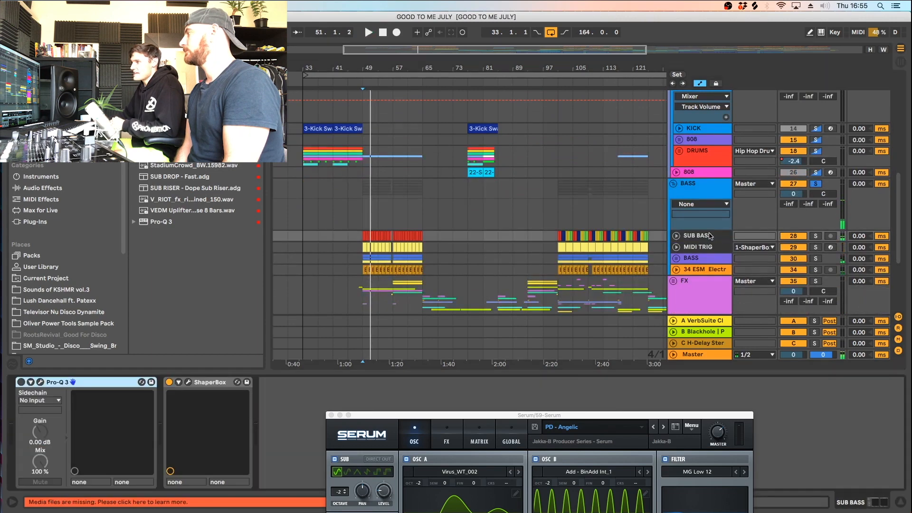
{"action": "left_click_drag", "start_coordinate": [389, 75], "coordinate": [457, 185]}
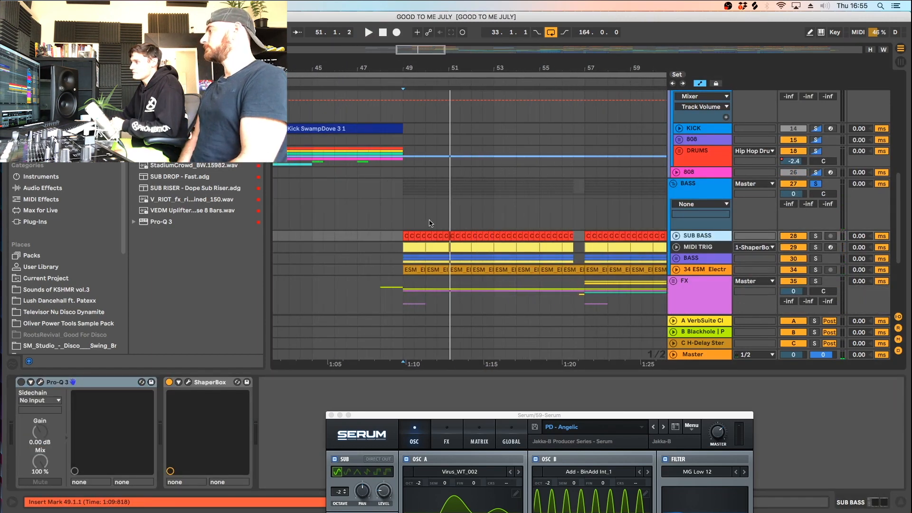
{"action": "left_click", "coordinate": [675, 236]}
{"action": "scroll", "coordinate": [668, 213], "scroll_direction": "down", "scroll_amount": 5}
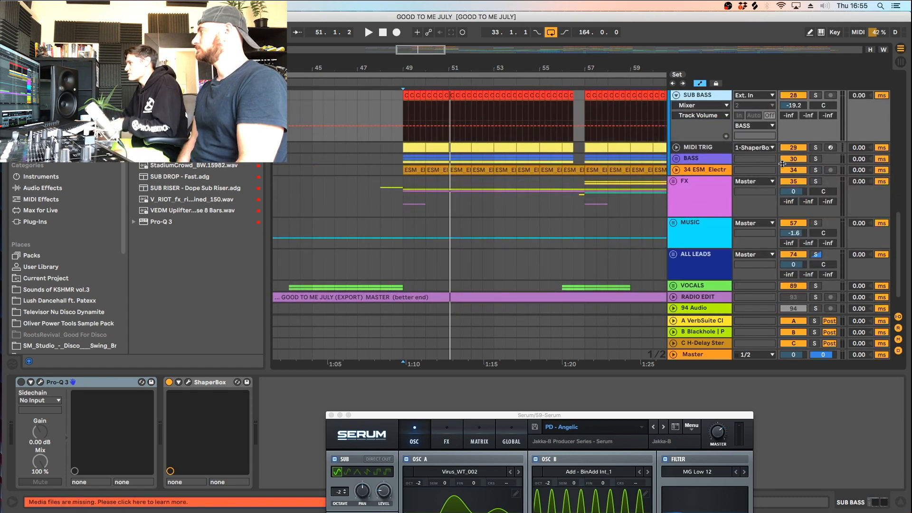
Solo the BASS subgroup, play it from bar 49 and stop after unfolding its tracks
{"action": "left_click", "coordinate": [815, 159]}
{"action": "key", "text": "space"}
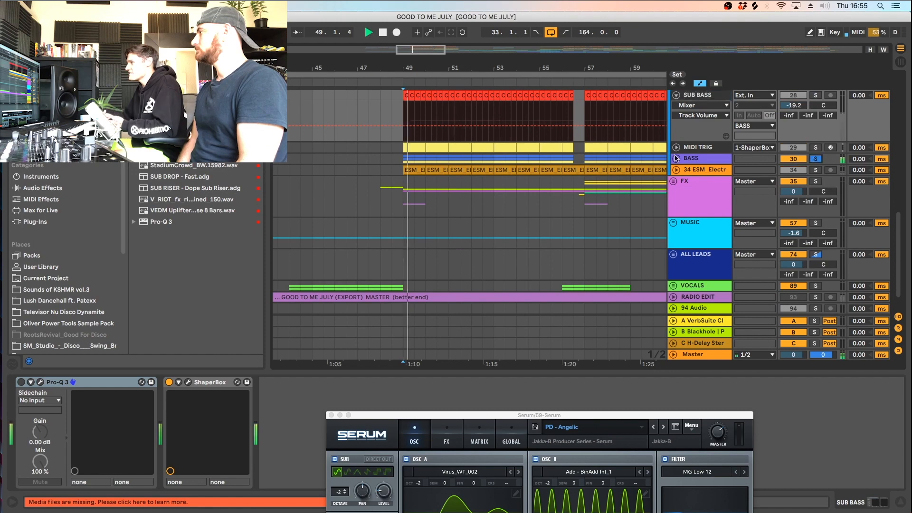
{"action": "left_click", "coordinate": [701, 160]}
{"action": "key", "text": "space"}
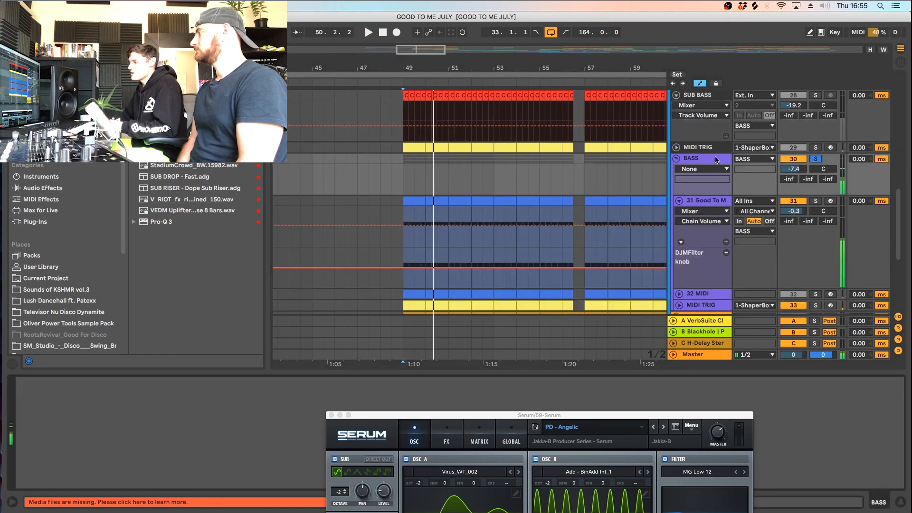
Display the 31 Good To M track's bass rack, solo its Bass 1 chain and move the Serum window off the devices
{"action": "left_click", "coordinate": [718, 160]}
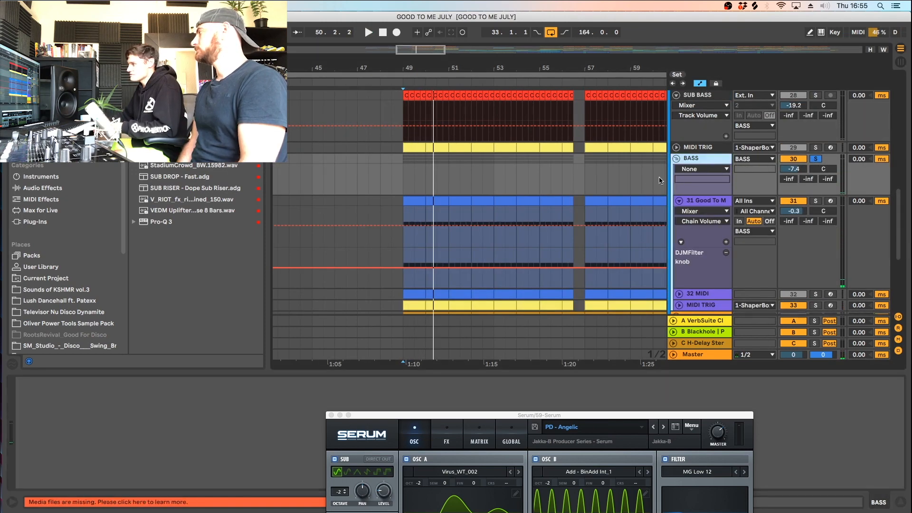
{"action": "left_click", "coordinate": [718, 204]}
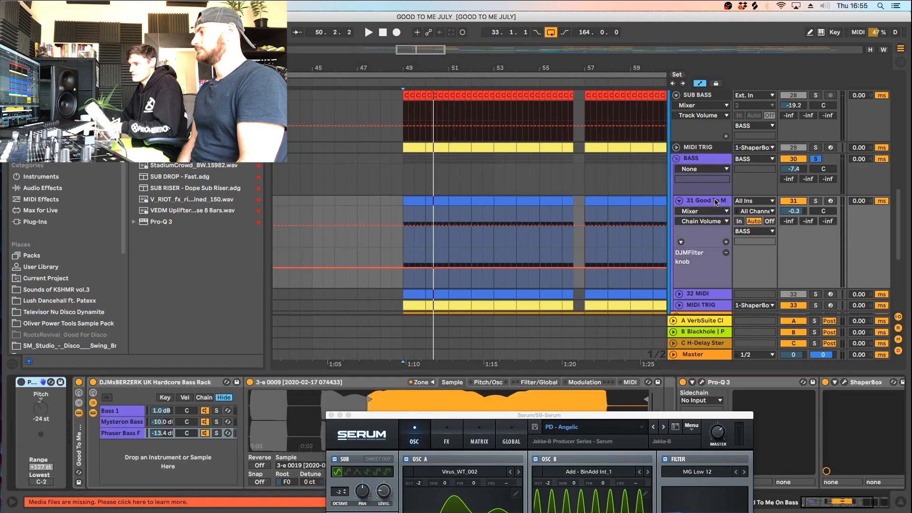
{"action": "left_click", "coordinate": [214, 411]}
{"action": "left_click_drag", "start_coordinate": [340, 416], "coordinate": [383, 477]}
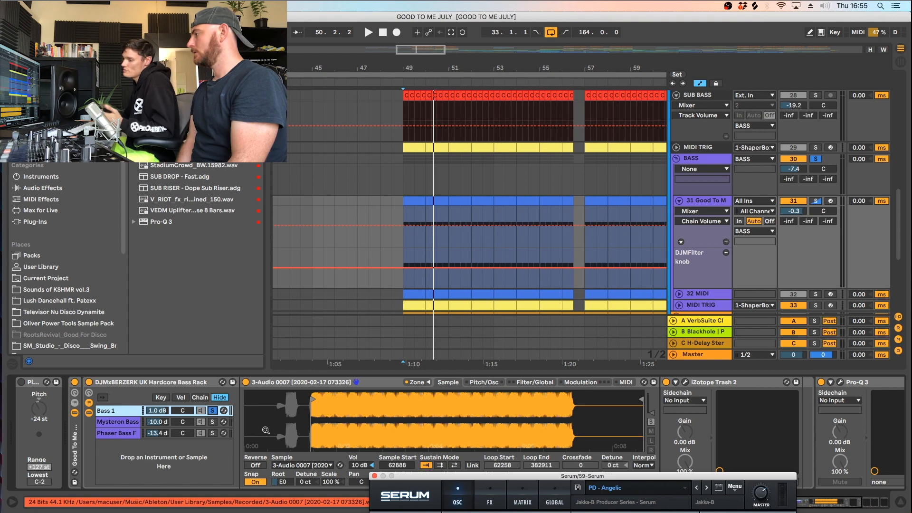
Audition the Bass 1, Mysteron Bass and Phaser Bass F chains in turn from bar 49, leaving no chain soloed
{"action": "key", "text": "space"}
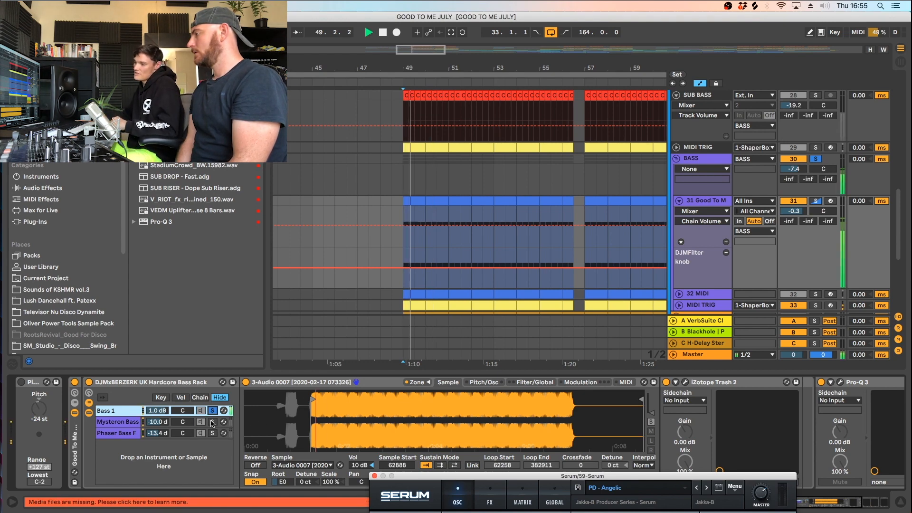
{"action": "left_click", "coordinate": [213, 421]}
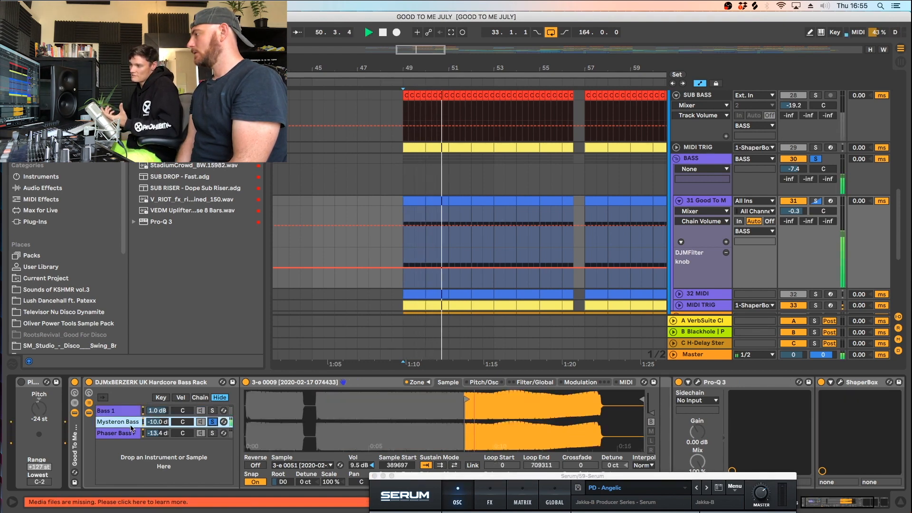
{"action": "key", "text": "space"}
{"action": "left_click", "coordinate": [212, 433]}
{"action": "key", "text": "space"}
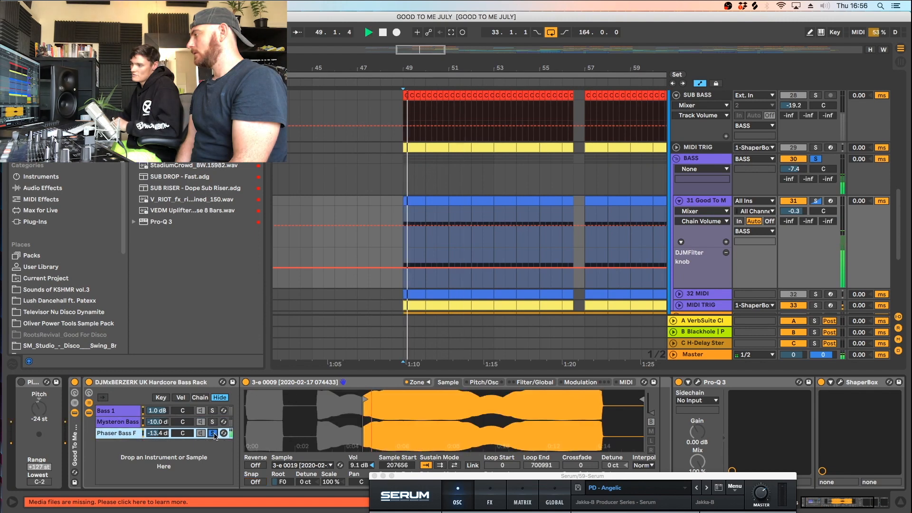
{"action": "left_click", "coordinate": [212, 434]}
{"action": "key", "text": "space"}
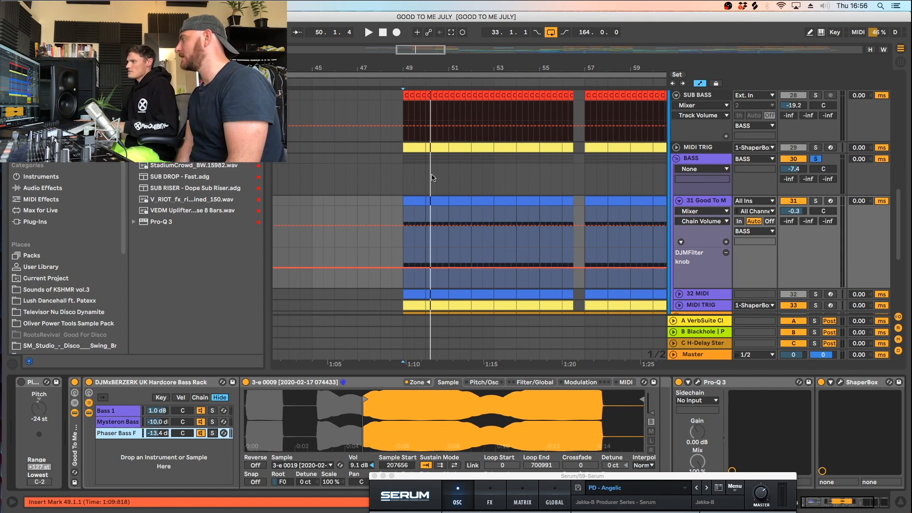
Play the full mix from bar 49 with the insert marker on the BASS subgroup, and hide the device view
{"action": "left_click", "coordinate": [402, 172]}
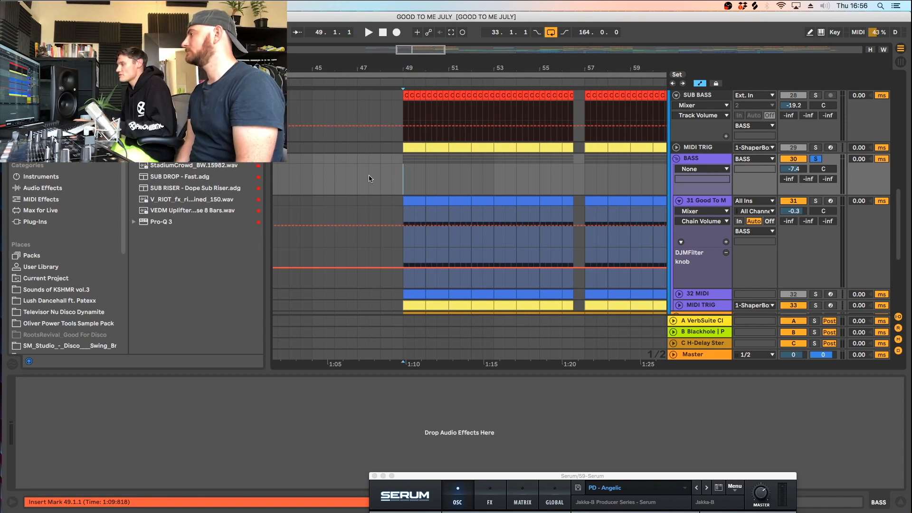
{"action": "key", "text": "space"}
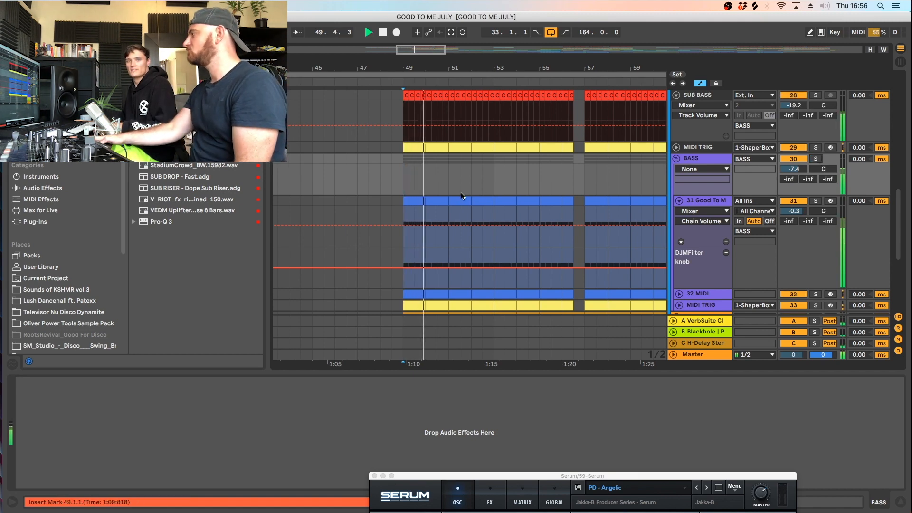
{"action": "scroll", "coordinate": [466, 196], "scroll_direction": "down", "scroll_amount": 5}
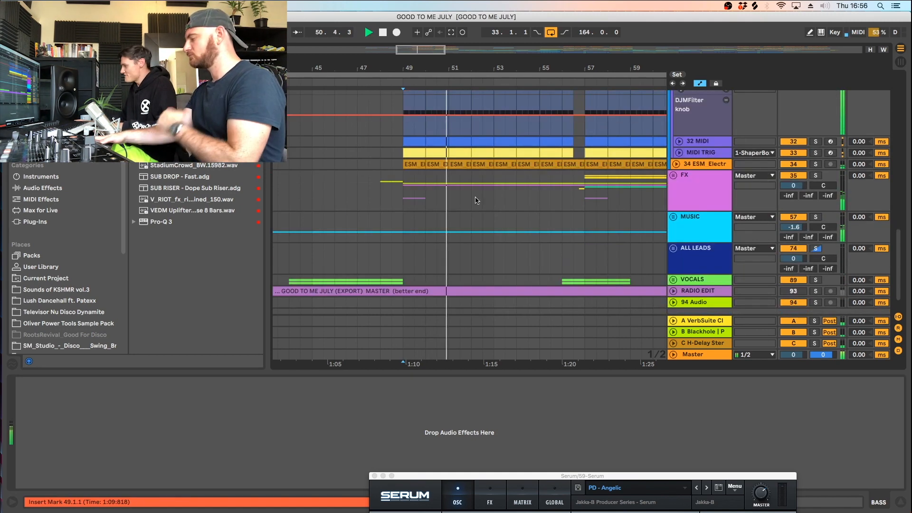
{"action": "left_click", "coordinate": [901, 501]}
{"action": "key", "text": "space"}
Solo the 34 ESM Electr track, play it from bar 49 while unfolding it, and remove the solo
{"action": "left_click_drag", "start_coordinate": [507, 65], "coordinate": [499, 50]}
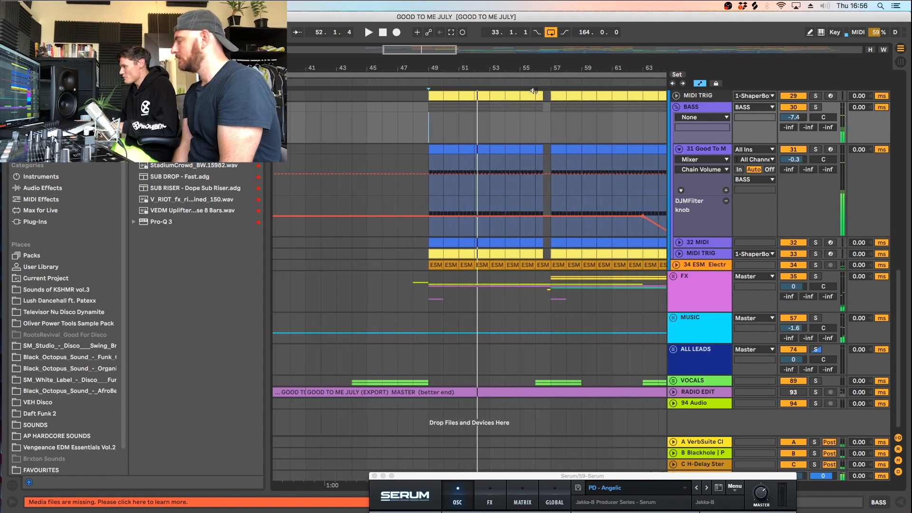
{"action": "left_click", "coordinate": [816, 265]}
{"action": "key", "text": "space"}
{"action": "left_click", "coordinate": [676, 265]}
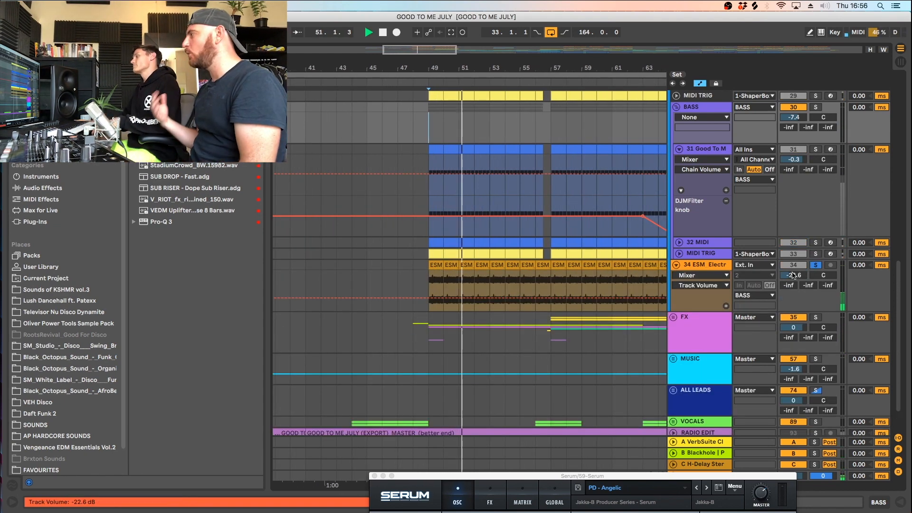
{"action": "left_click", "coordinate": [811, 266]}
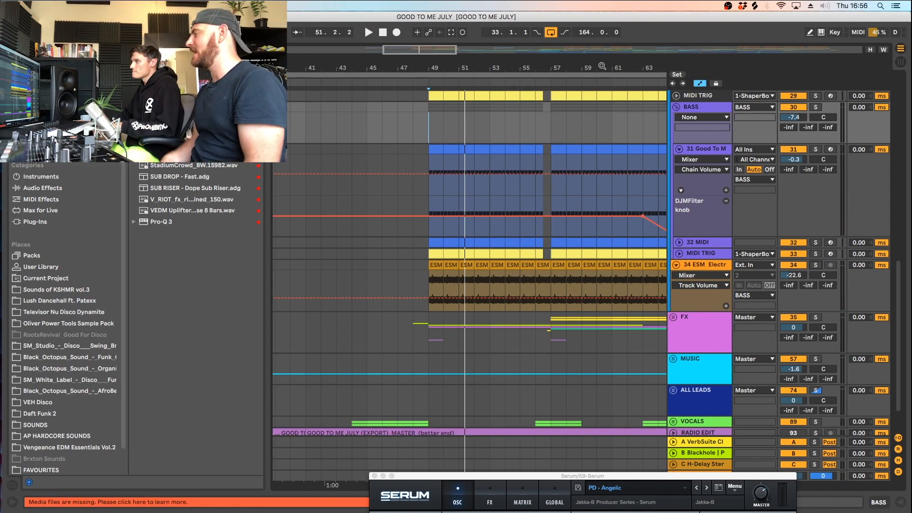
Place the insert marker at bar 49 on the BASS subgroup and play the full arrangement from there
{"action": "left_click_drag", "start_coordinate": [543, 65], "coordinate": [544, 47]}
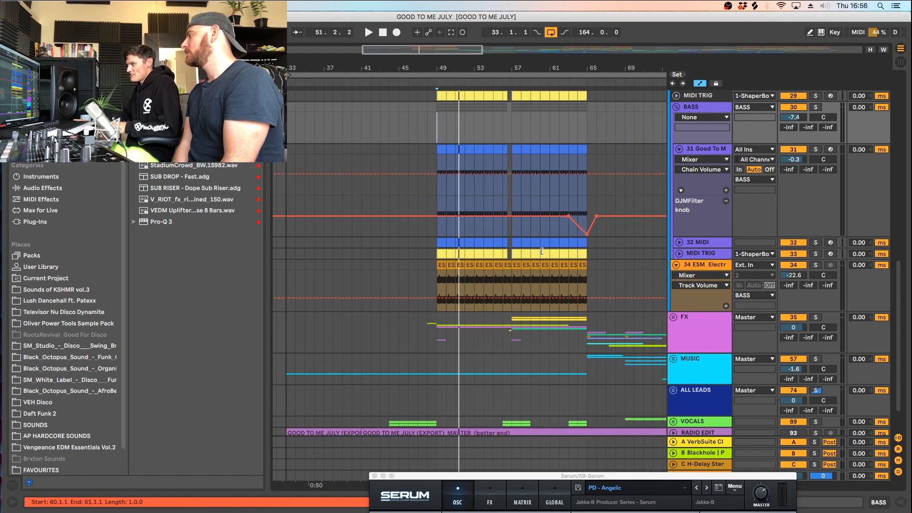
{"action": "key", "text": "space"}
{"action": "key", "text": "space"}
{"action": "left_click", "coordinate": [481, 151]}
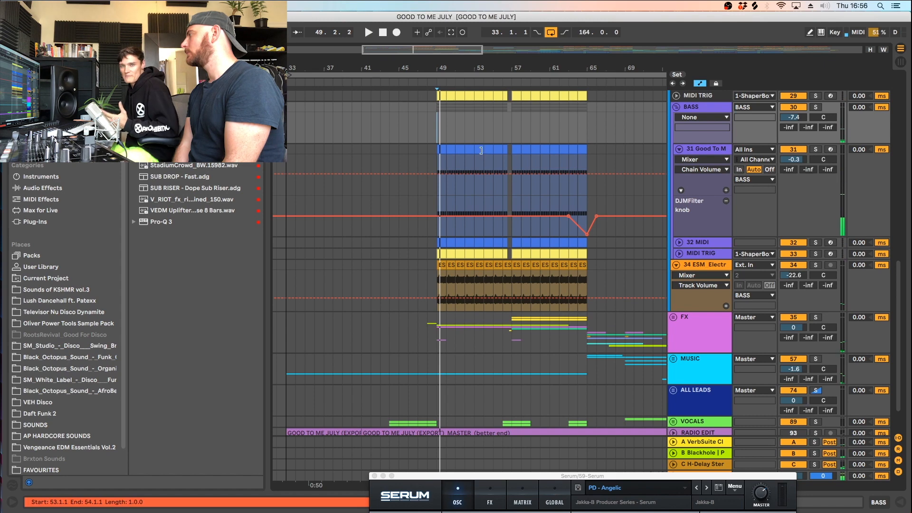
{"action": "scroll", "coordinate": [522, 172], "scroll_direction": "up", "scroll_amount": 1}
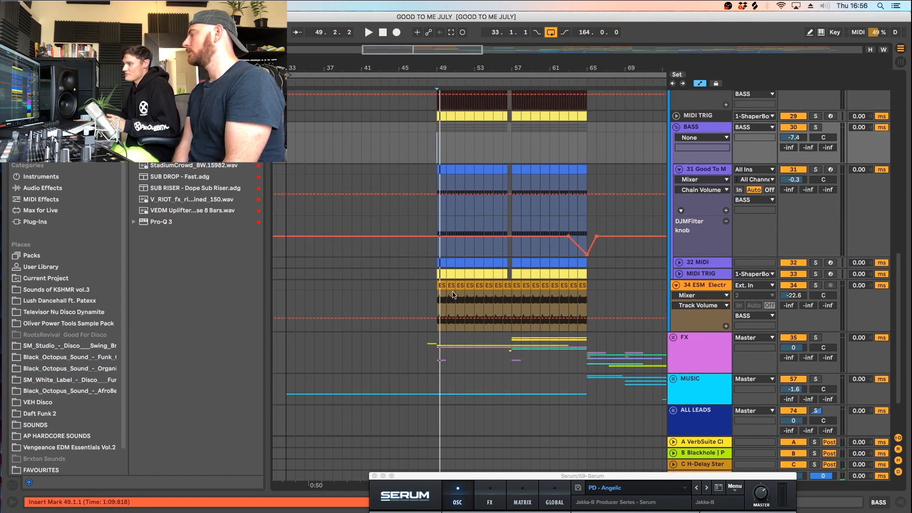
{"action": "left_click", "coordinate": [442, 273]}
{"action": "left_click_drag", "start_coordinate": [438, 135], "coordinate": [430, 138]}
{"action": "left_click", "coordinate": [437, 138]}
{"action": "key", "text": "space"}
Fold the 31 Good To M track and the BASS subgroup with a wider stretch of the arrangement in view
{"action": "left_click_drag", "start_coordinate": [459, 68], "coordinate": [459, 43]}
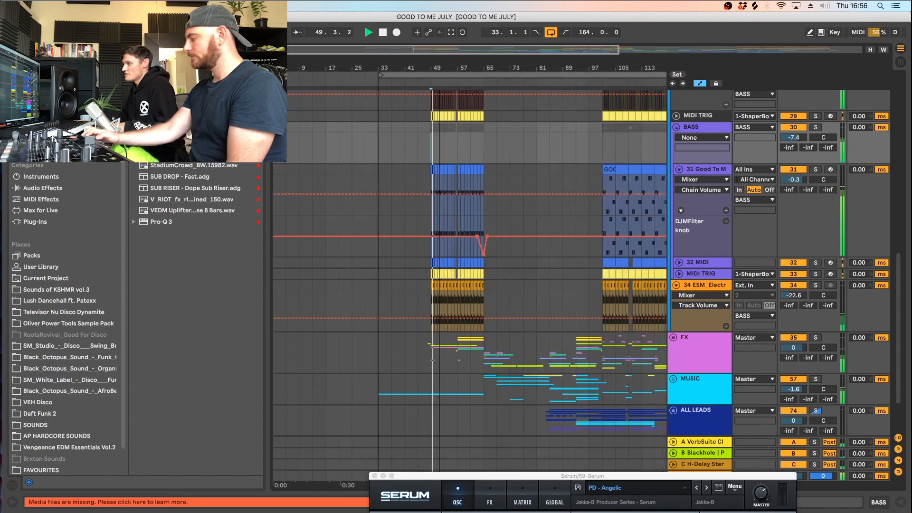
{"action": "left_click", "coordinate": [679, 170]}
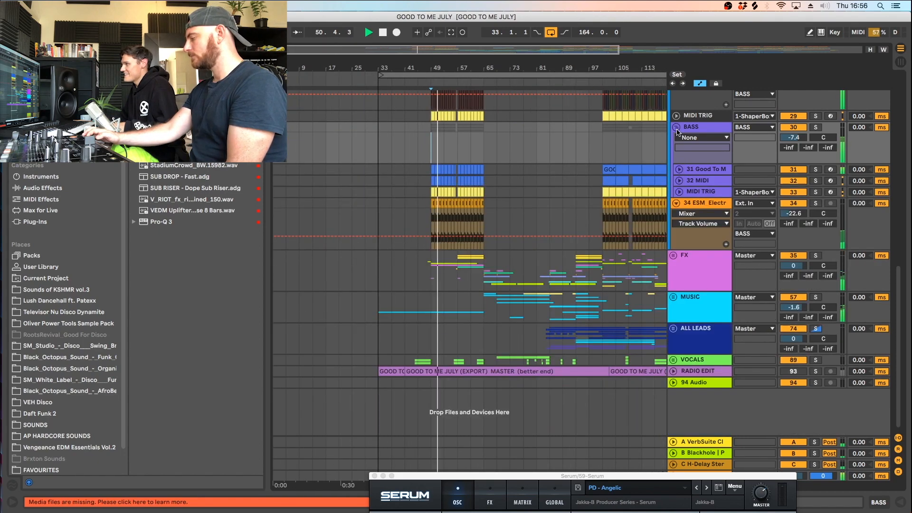
{"action": "left_click", "coordinate": [676, 128]}
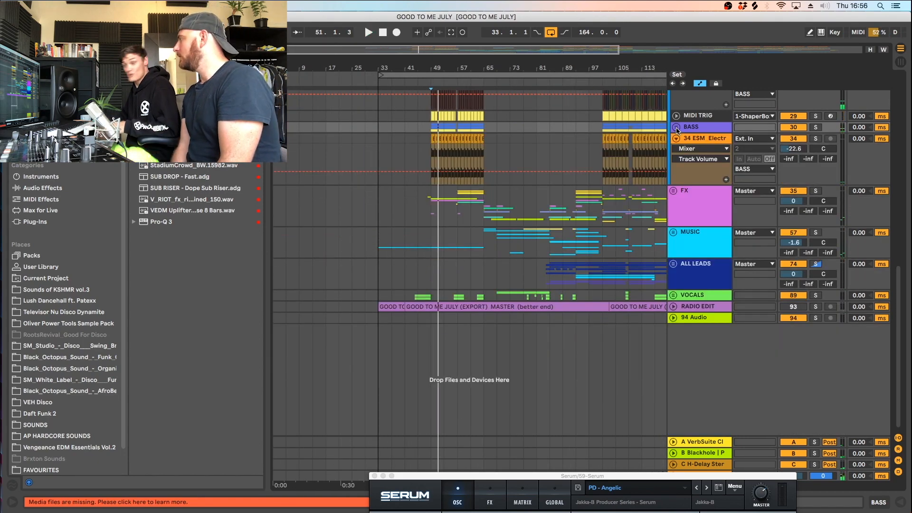
Unfold the VOCALS group and play the arrangement from bar 69 with the vocal tracks in view
{"action": "left_click", "coordinate": [673, 295]}
{"action": "left_click", "coordinate": [496, 282]}
{"action": "key", "text": "space"}
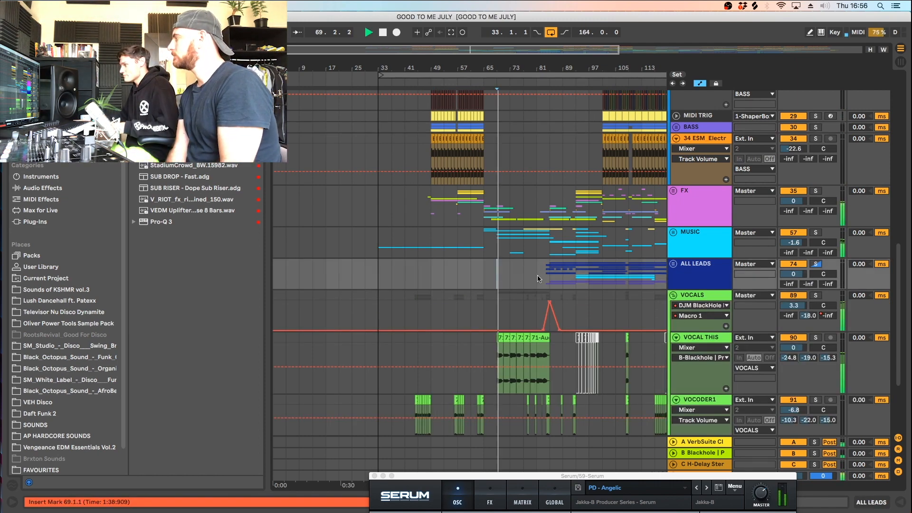
{"action": "scroll", "coordinate": [538, 275], "scroll_direction": "down", "scroll_amount": 3}
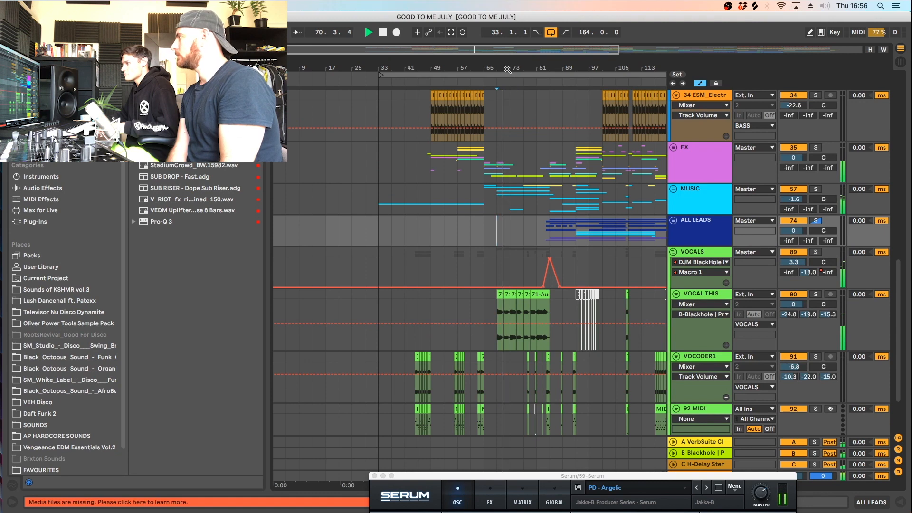
{"action": "key", "text": "plus"}
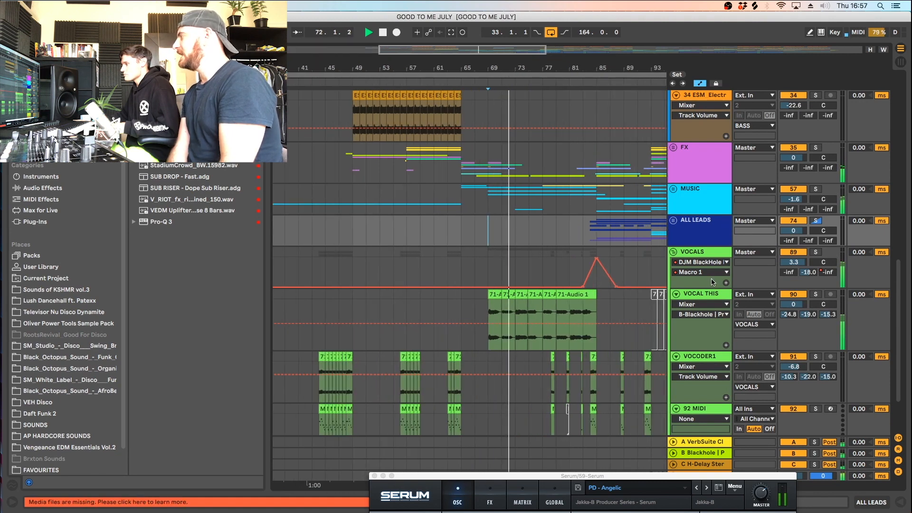
{"action": "key", "text": "space"}
Show the VOCALS group's device chain for inspection and hide the device view again
{"action": "double_click", "coordinate": [699, 254]}
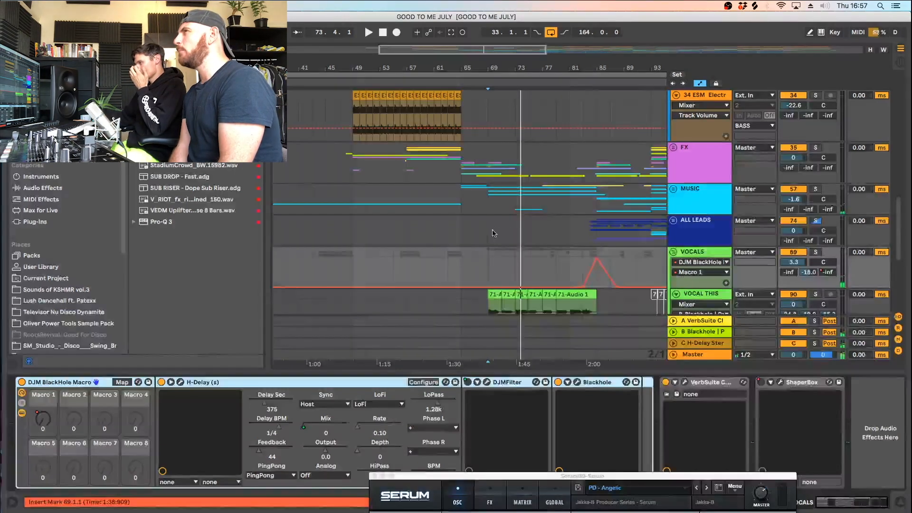
{"action": "scroll", "coordinate": [502, 232], "scroll_direction": "down", "scroll_amount": 3}
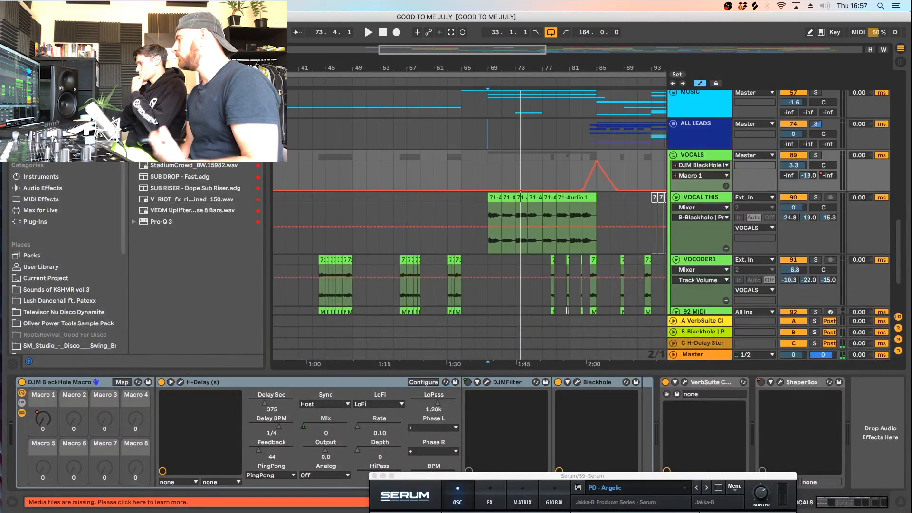
{"action": "left_click", "coordinate": [900, 503]}
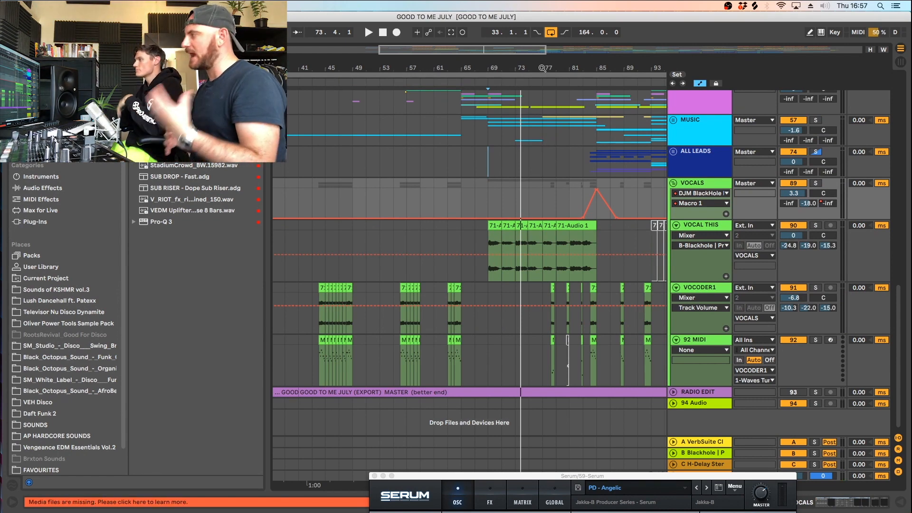
{"action": "left_click_drag", "start_coordinate": [542, 67], "coordinate": [542, 83]}
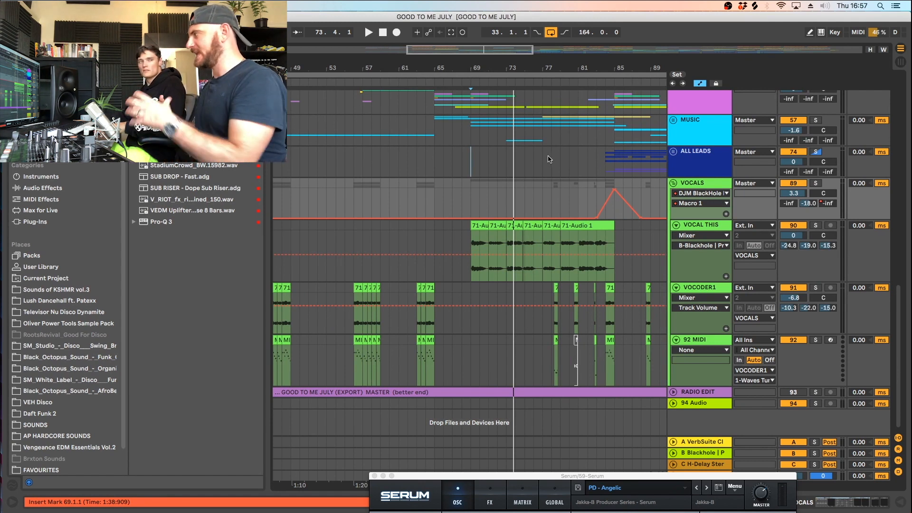
Inspect the Pro-Q 3 curve on the VOCAL THIS track while playing from bar 69, and close the plug-in window
{"action": "double_click", "coordinate": [700, 225]}
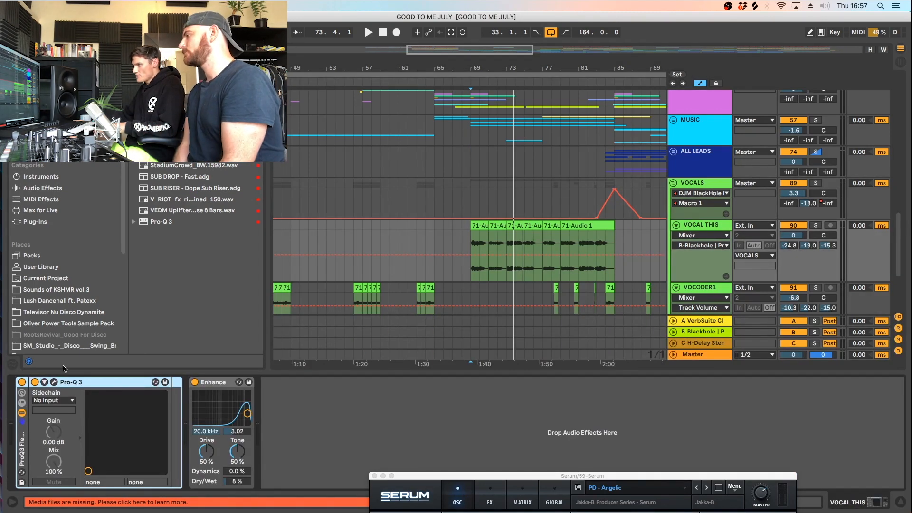
{"action": "left_click", "coordinate": [53, 381]}
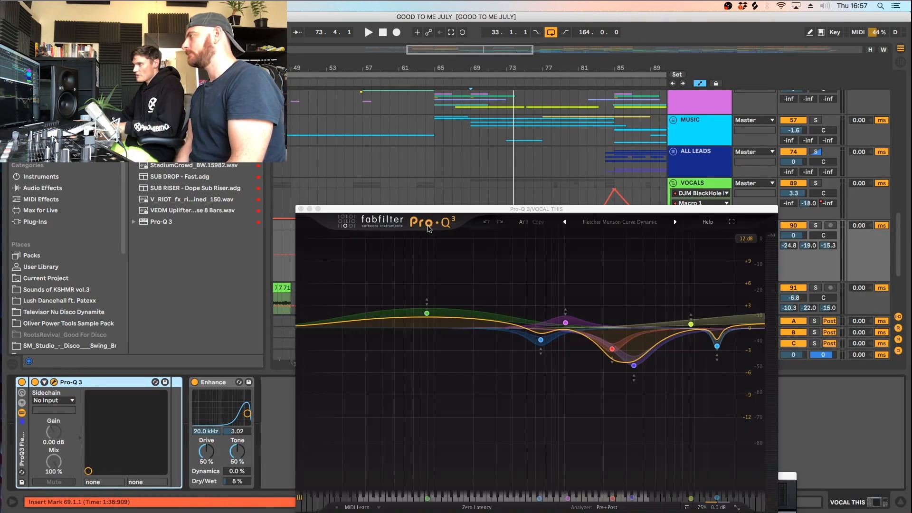
{"action": "key", "text": "space"}
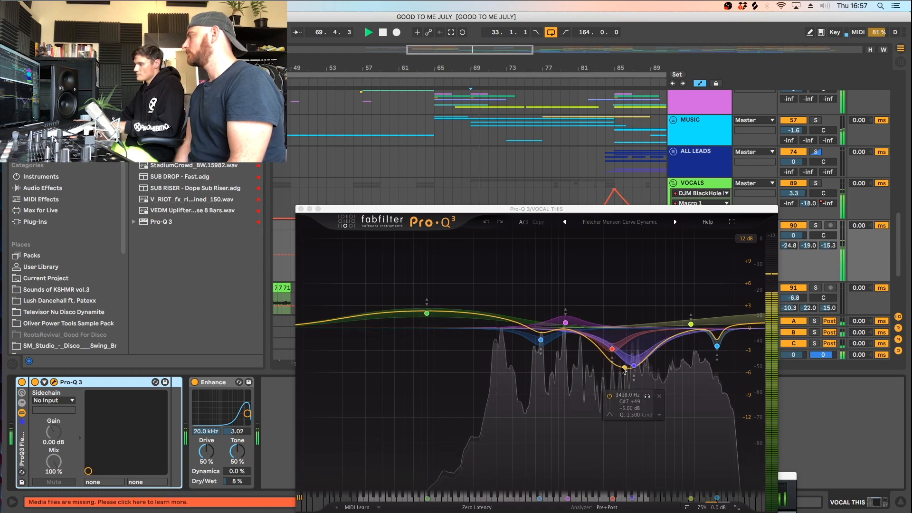
{"action": "mouse_move", "coordinate": [560, 325]}
{"action": "mouse_move", "coordinate": [613, 343]}
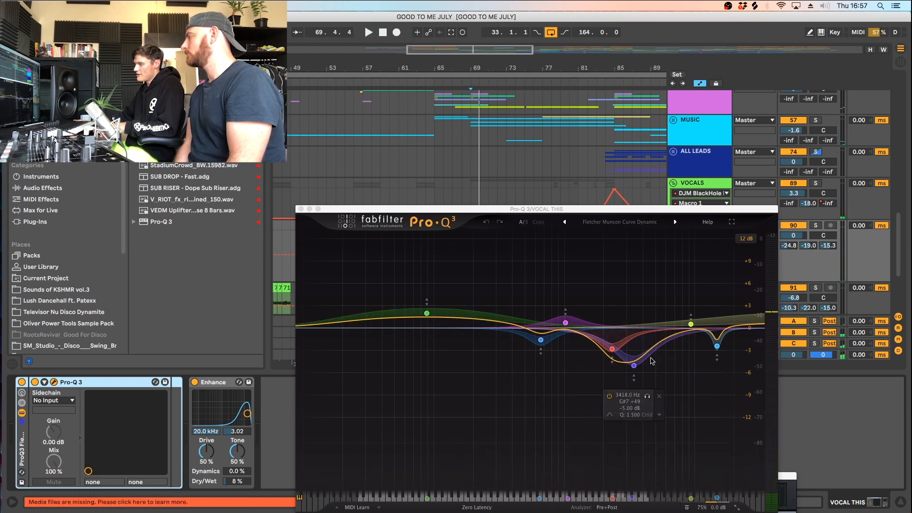
{"action": "key", "text": "space"}
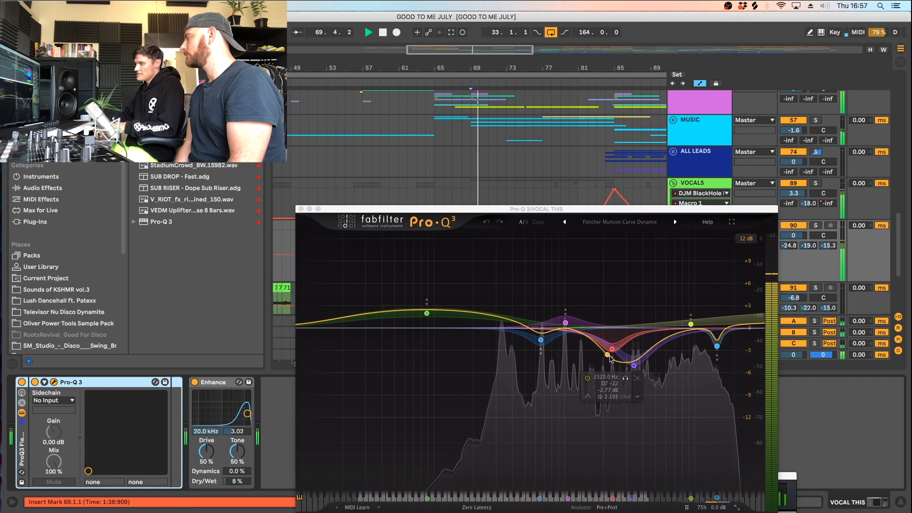
{"action": "mouse_move", "coordinate": [418, 255]}
{"action": "key", "text": "space"}
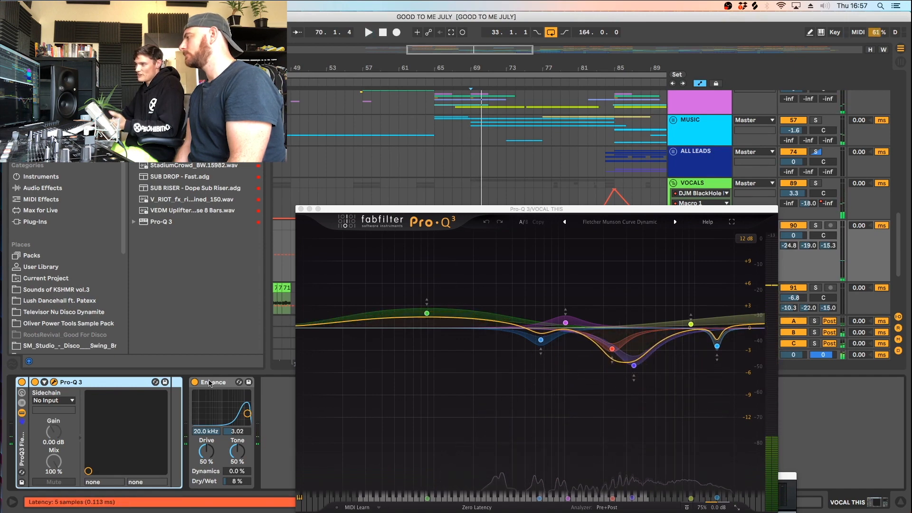
{"action": "left_click", "coordinate": [301, 209]}
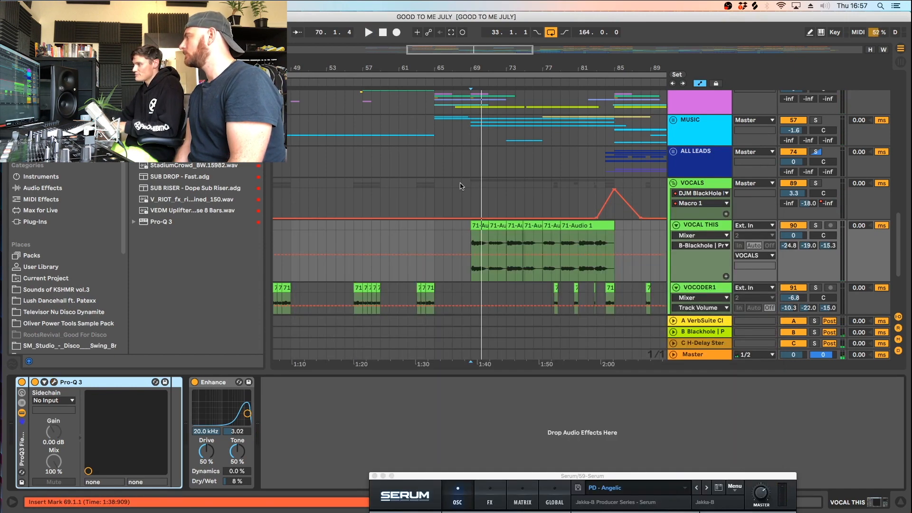
Place the insert marker at bar 63 on the VOCODER1 track and open its Waves Tune Real-Time plug-in
{"action": "scroll", "coordinate": [481, 188], "scroll_direction": "down", "scroll_amount": 5}
{"action": "scroll", "coordinate": [481, 188], "scroll_direction": "up", "scroll_amount": 2}
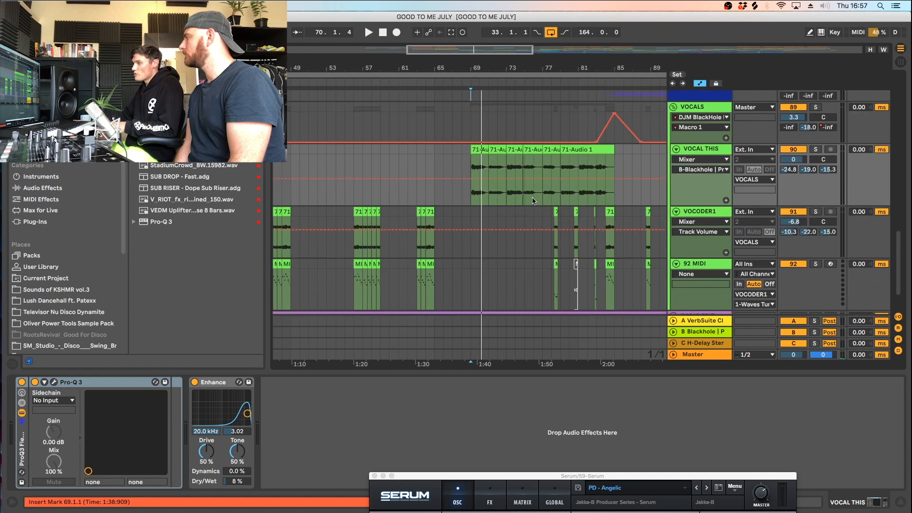
{"action": "left_click", "coordinate": [414, 256]}
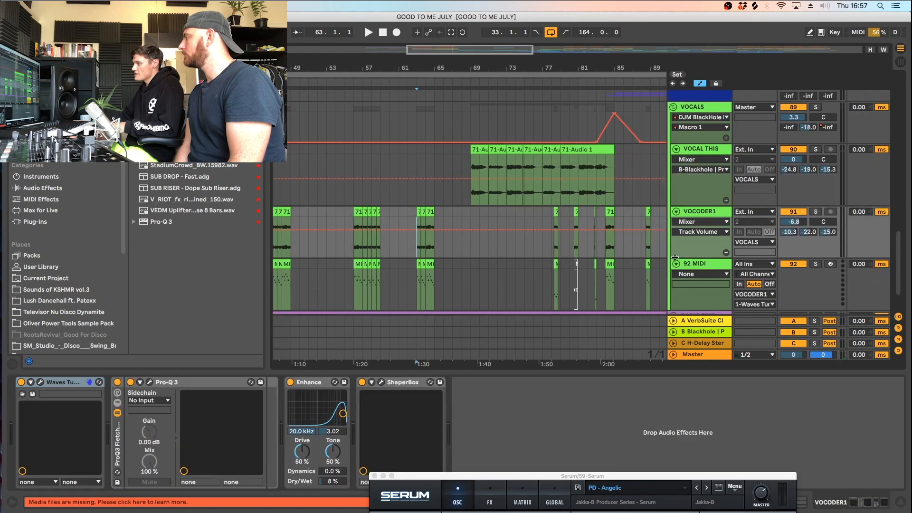
{"action": "left_click", "coordinate": [715, 264]}
{"action": "left_click", "coordinate": [704, 211]}
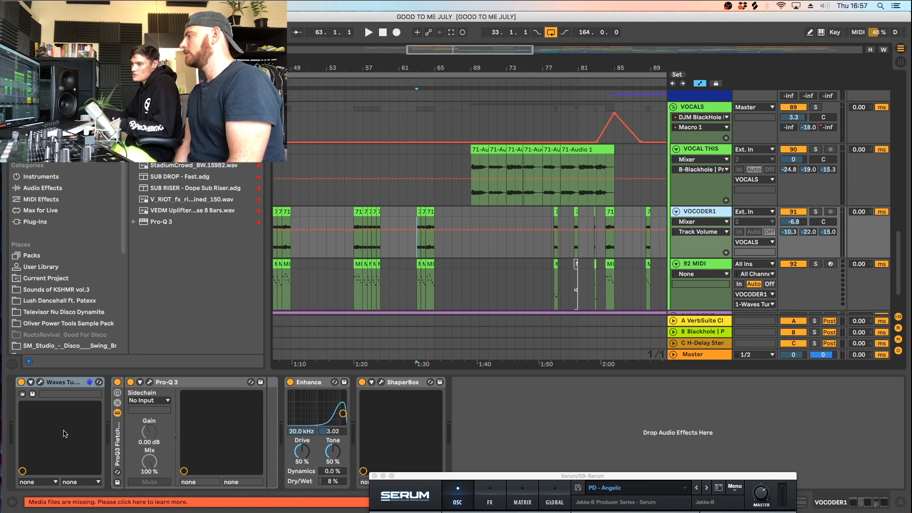
{"action": "left_click", "coordinate": [40, 382]}
{"action": "left_click_drag", "start_coordinate": [403, 254], "coordinate": [393, 297]}
Play the mix from bar 63, solo VOCODER1 and play the section on its own
{"action": "key", "text": "space"}
{"action": "key", "text": "space"}
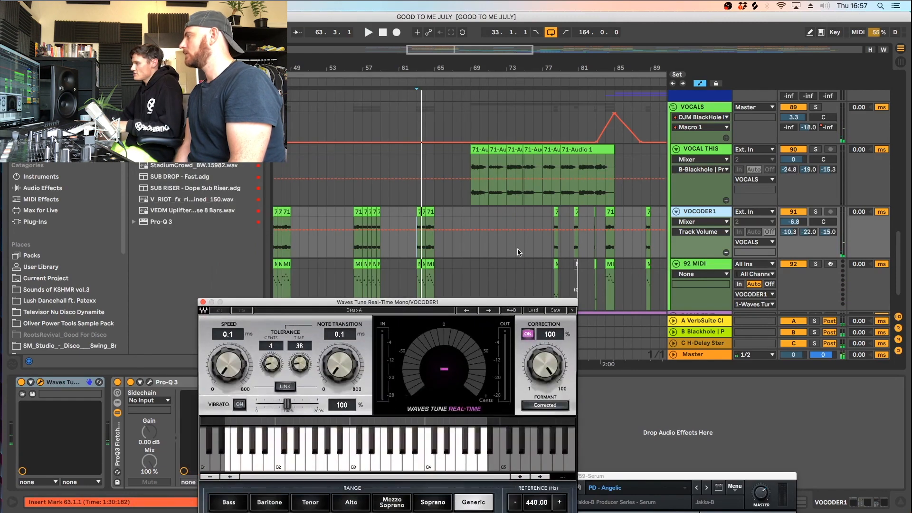
{"action": "left_click", "coordinate": [815, 212]}
{"action": "key", "text": "space"}
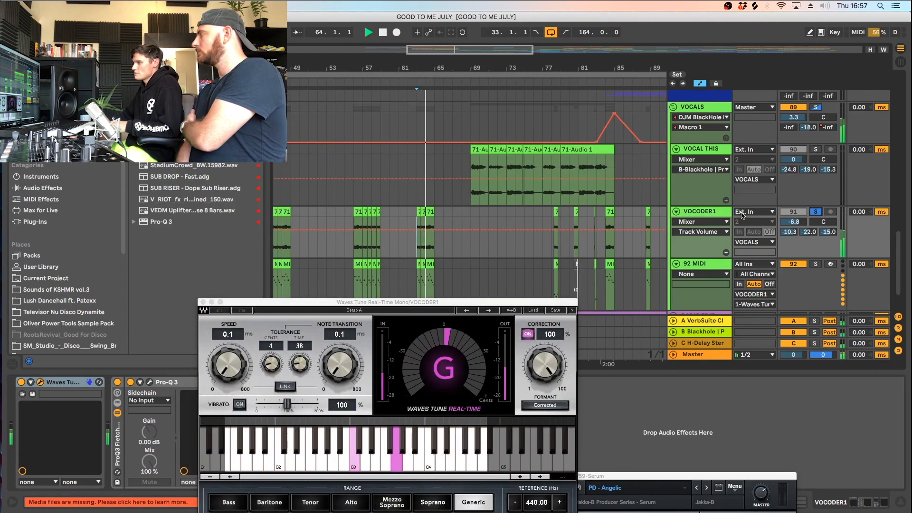
{"action": "key", "text": "space"}
Open the 92 MIDI clip at bar 64 in the note editor, with the Waves Tune window moved out of the way
{"action": "left_click_drag", "start_coordinate": [410, 304], "coordinate": [241, 50]}
{"action": "left_click", "coordinate": [750, 304]}
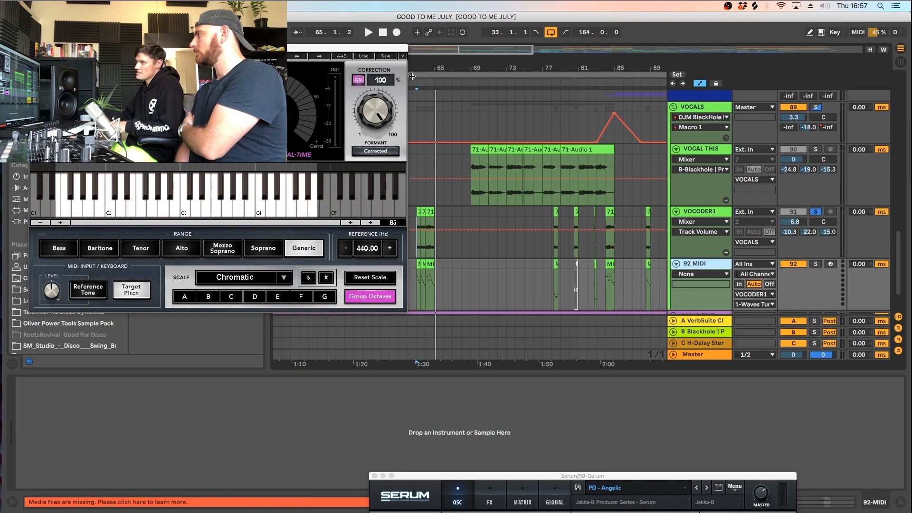
{"action": "left_click_drag", "start_coordinate": [414, 69], "coordinate": [414, 116]}
{"action": "left_click", "coordinate": [487, 266]}
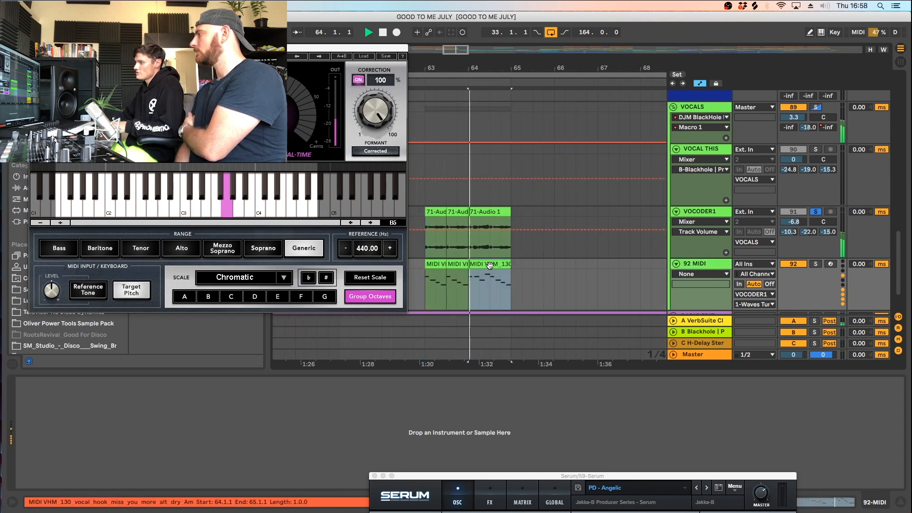
{"action": "double_click", "coordinate": [489, 267]}
Try all the MIDI clip's notes one octave lower during playback, and raise them back an octave
{"action": "left_click", "coordinate": [520, 378]}
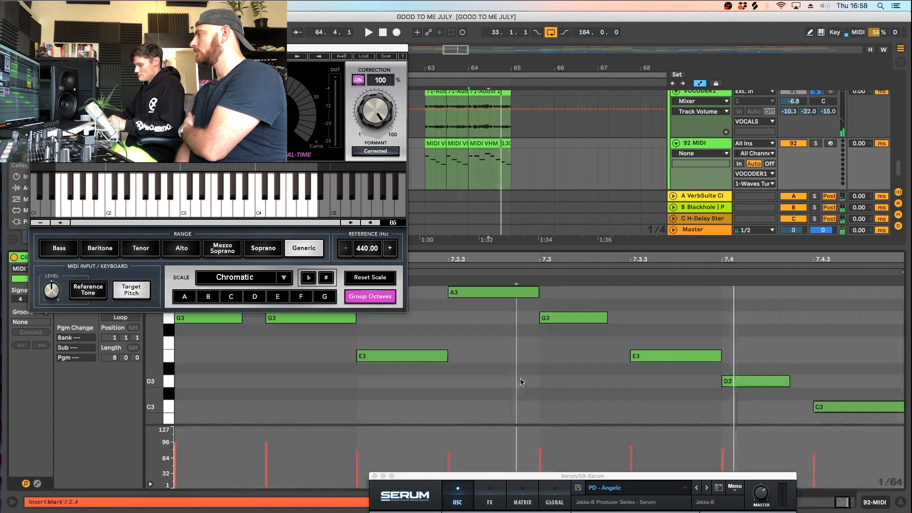
{"action": "key", "text": "super+a"}
{"action": "key", "text": "shift+Down"}
{"action": "key", "text": "space"}
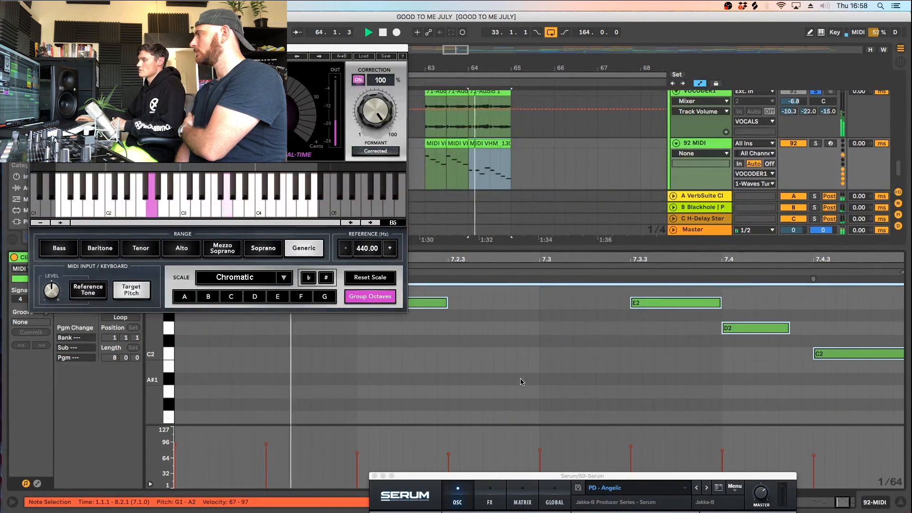
{"action": "key", "text": "shift+Up"}
{"action": "key", "text": "space"}
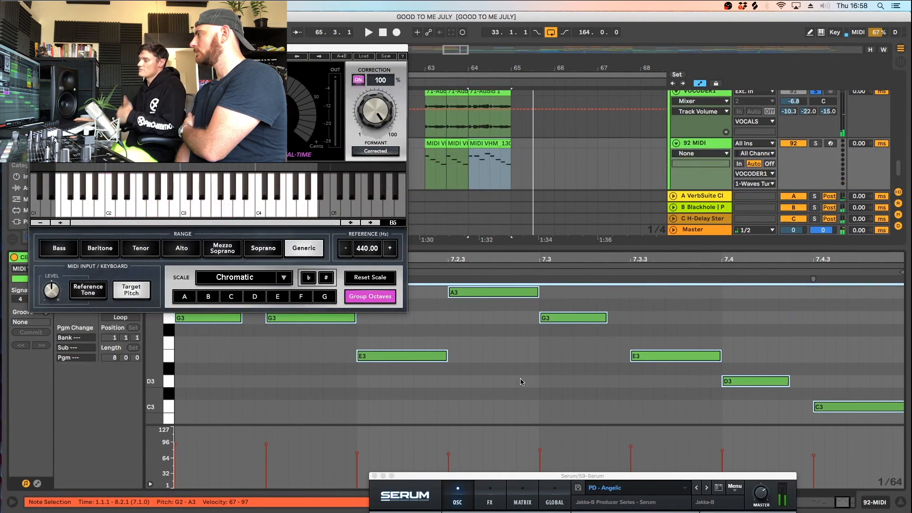
Close the Waves Tune window and the clip view, and remove the solo from VOCODER1
{"action": "left_click_drag", "start_coordinate": [164, 48], "coordinate": [267, 46]}
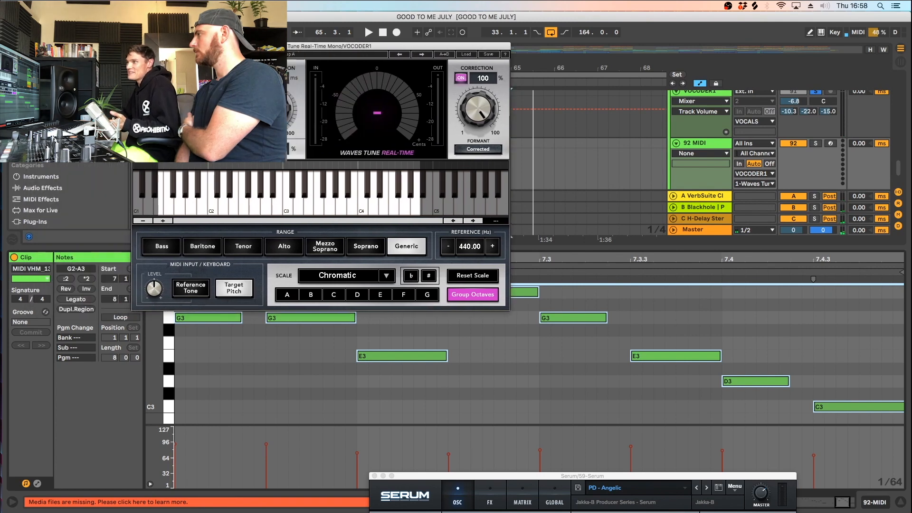
{"action": "left_click", "coordinate": [137, 46]}
{"action": "left_click_drag", "start_coordinate": [440, 64], "coordinate": [439, 21]}
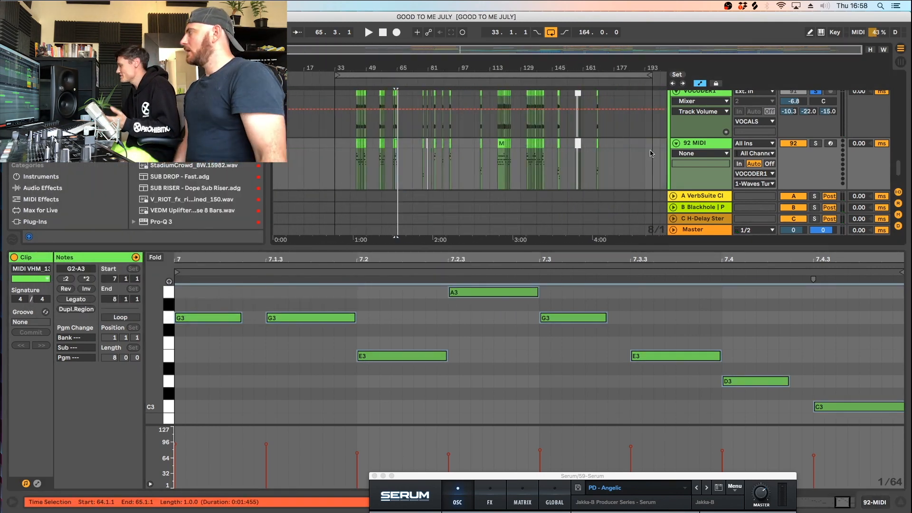
{"action": "left_click", "coordinate": [901, 502]}
{"action": "left_click", "coordinate": [816, 288]}
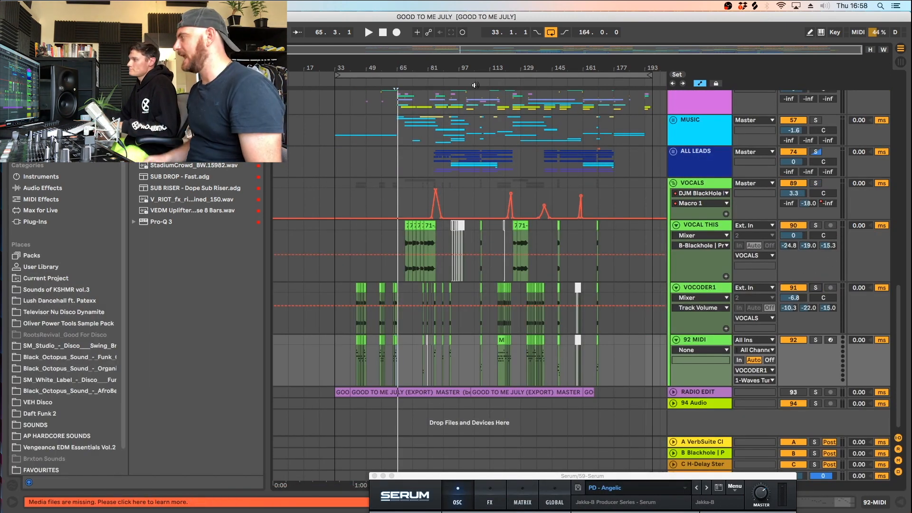
Play the full mix from 77.3.1 on the VOCAL THIS track, and again from bar 80
{"action": "left_click_drag", "start_coordinate": [411, 68], "coordinate": [463, 124]}
{"action": "left_click", "coordinate": [510, 247]}
{"action": "key", "text": "space"}
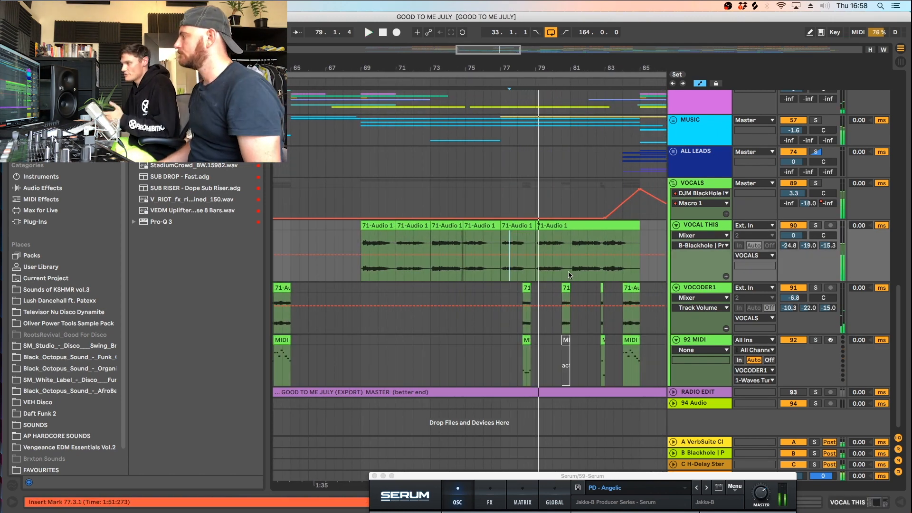
{"action": "left_click", "coordinate": [555, 242]}
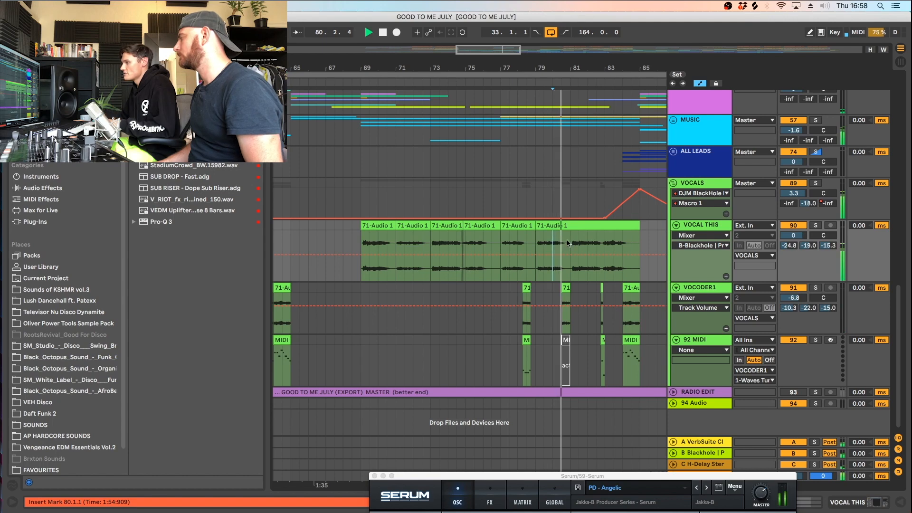
{"action": "key", "text": "space"}
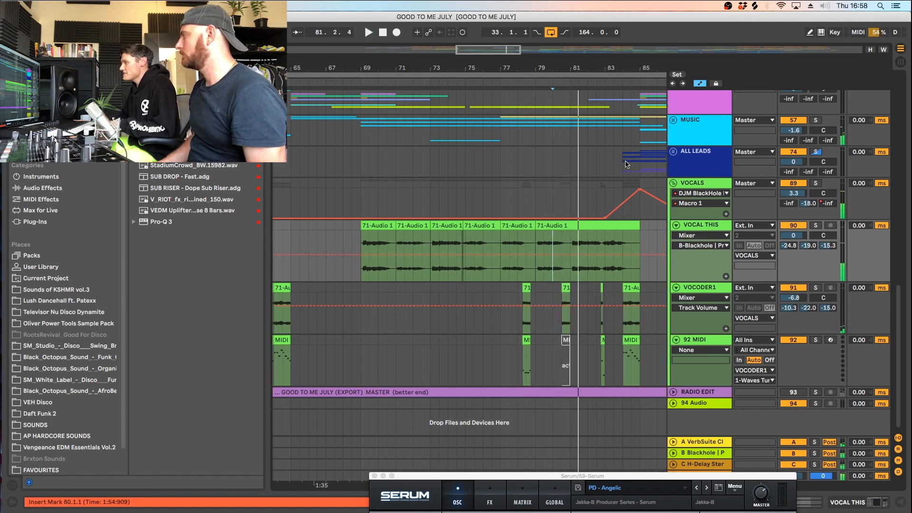
Inspect the VerbSuite Classics reverb on the VOCALS group, close its window and hide the device view
{"action": "double_click", "coordinate": [697, 183]}
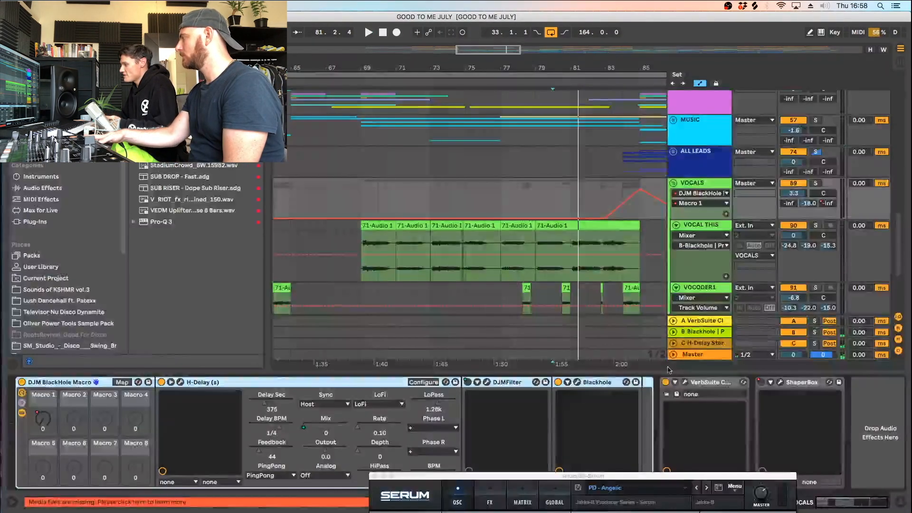
{"action": "left_click", "coordinate": [685, 381]}
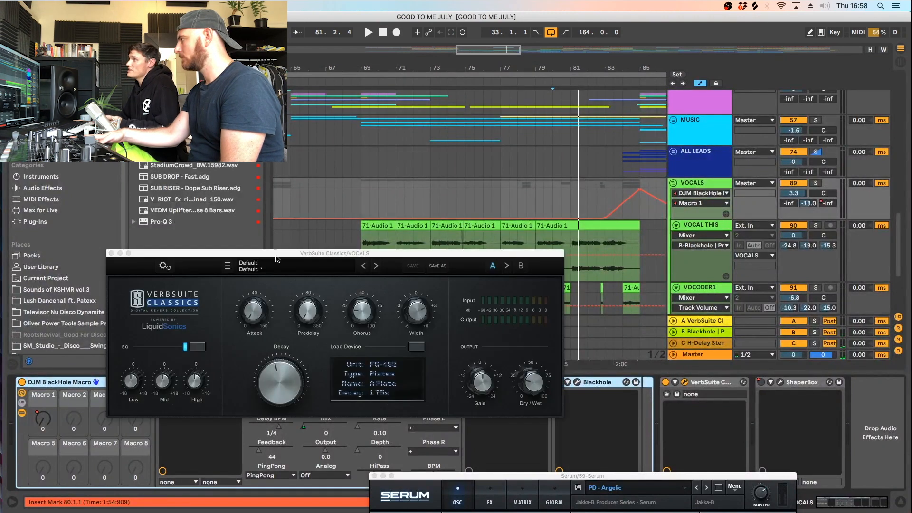
{"action": "left_click_drag", "start_coordinate": [281, 254], "coordinate": [338, 208]}
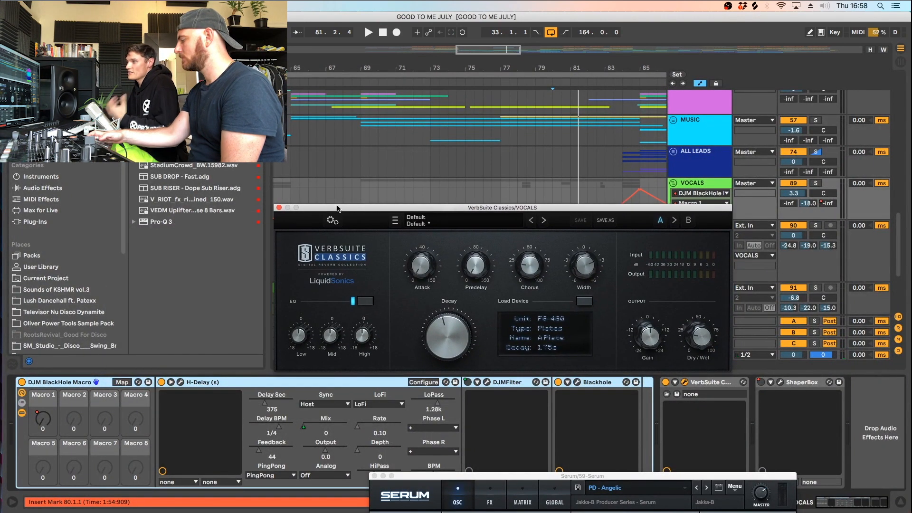
{"action": "left_click", "coordinate": [280, 208]}
{"action": "left_click_drag", "start_coordinate": [521, 67], "coordinate": [522, 23]}
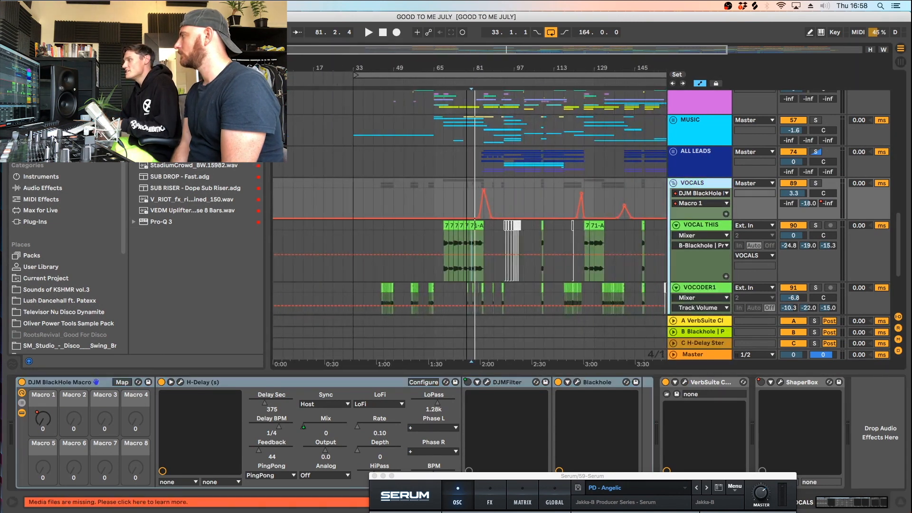
{"action": "left_click", "coordinate": [899, 505]}
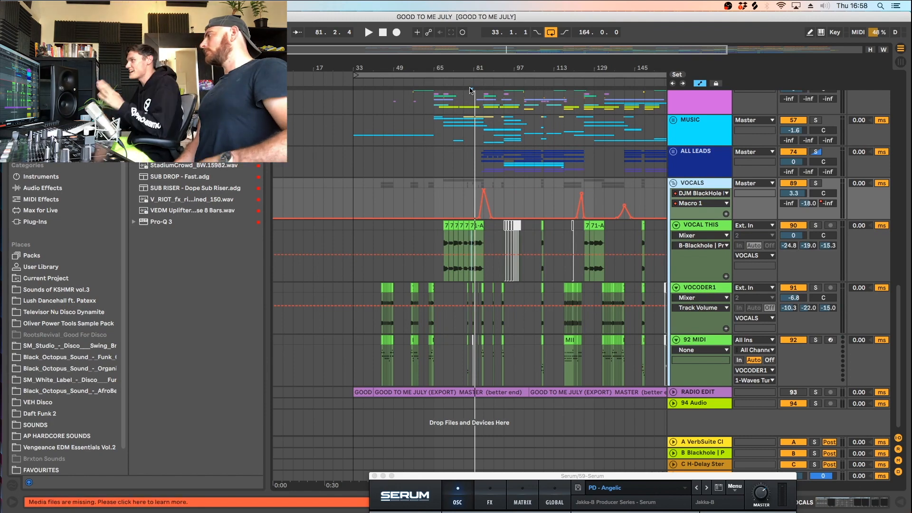
Expand the ALL LEADS and LEADS groups, set playback to start at bar 85 and solo the LEADS group
{"action": "left_click_drag", "start_coordinate": [464, 67], "coordinate": [466, 97]}
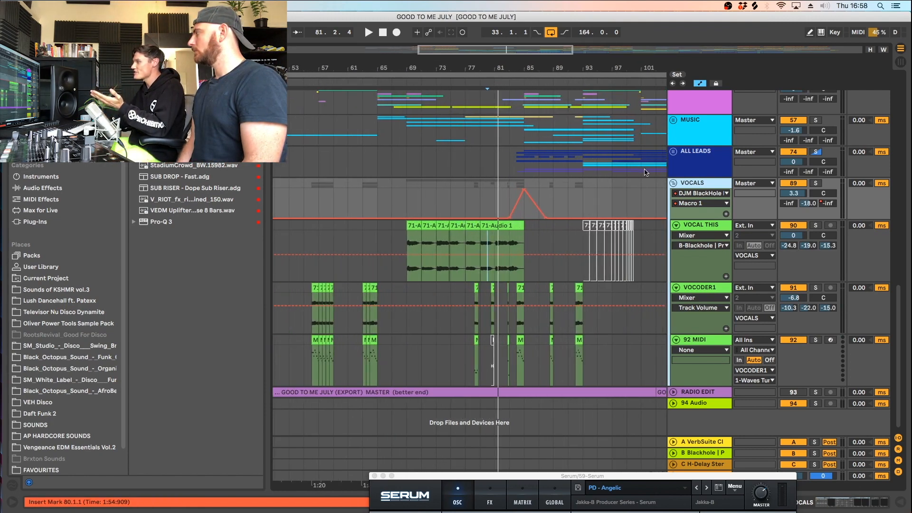
{"action": "left_click", "coordinate": [673, 153]}
{"action": "left_click", "coordinate": [522, 199]}
{"action": "left_click", "coordinate": [675, 225]}
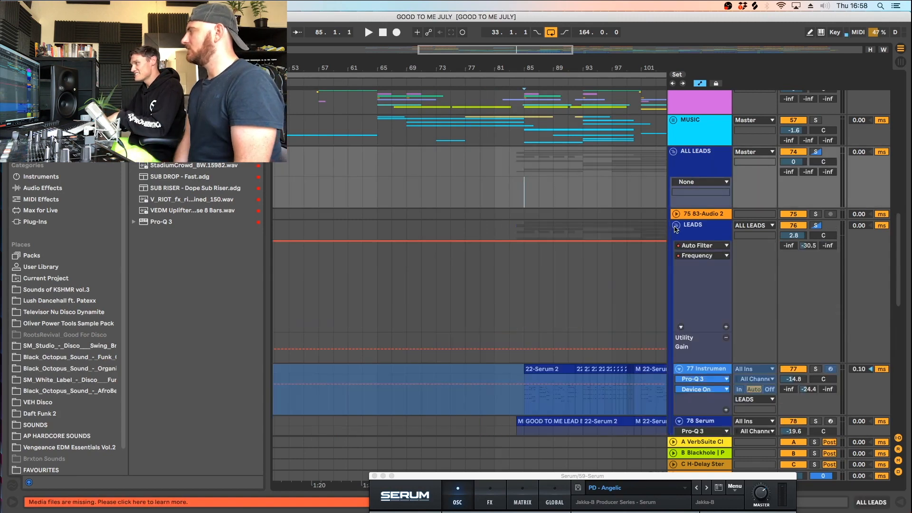
{"action": "scroll", "coordinate": [608, 217], "scroll_direction": "up", "scroll_amount": 1}
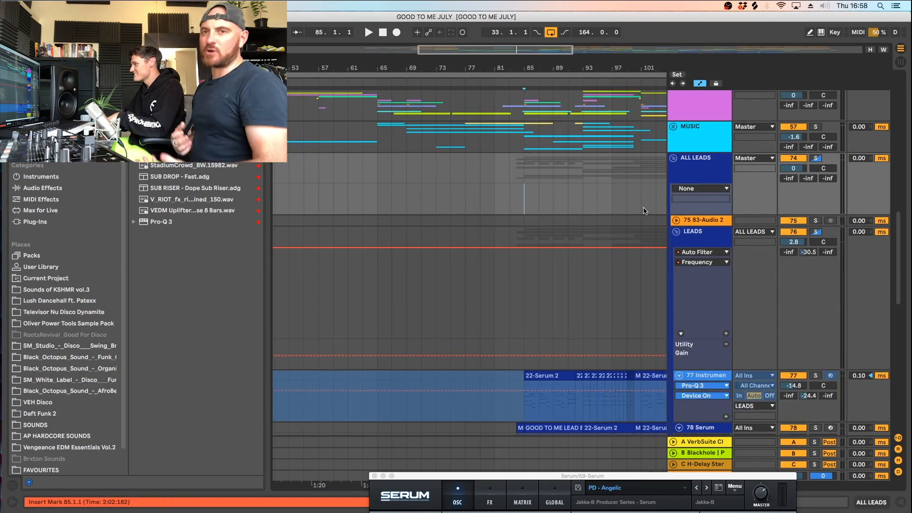
{"action": "left_click", "coordinate": [816, 232]}
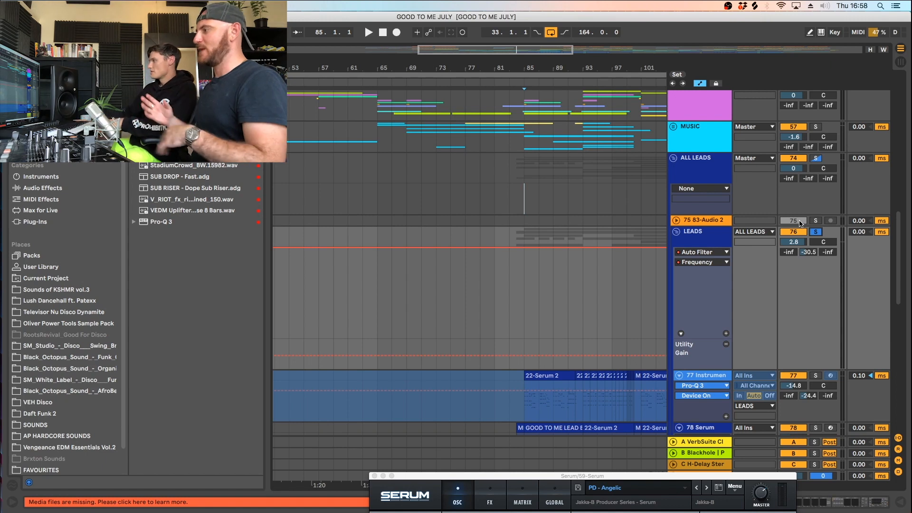
Solo track 77, play it from bar 85 and inspect the notes of its 22-Serum 2 clip, closing the clip view when done
{"action": "left_click", "coordinate": [815, 376]}
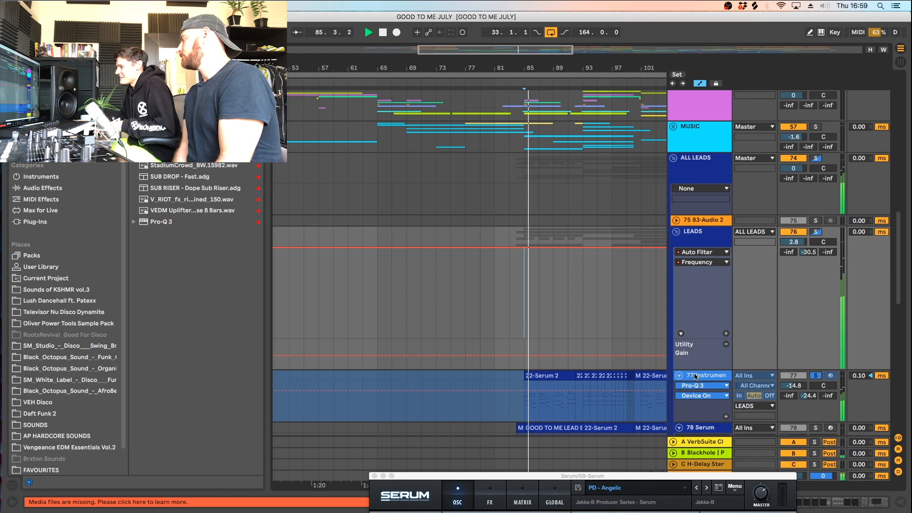
{"action": "scroll", "coordinate": [686, 332], "scroll_direction": "down", "scroll_amount": 1}
{"action": "left_click", "coordinate": [680, 362]}
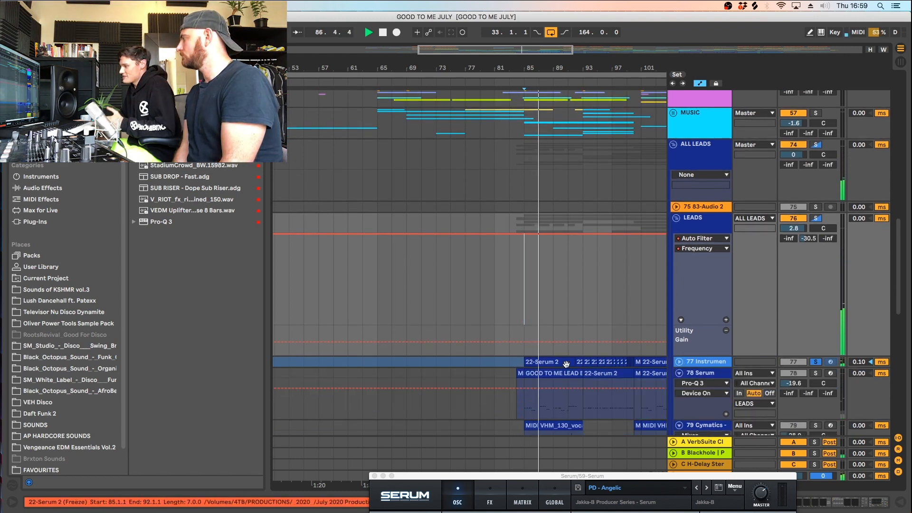
{"action": "left_click", "coordinate": [680, 361]}
{"action": "left_click", "coordinate": [545, 361]}
{"action": "double_click", "coordinate": [546, 361]}
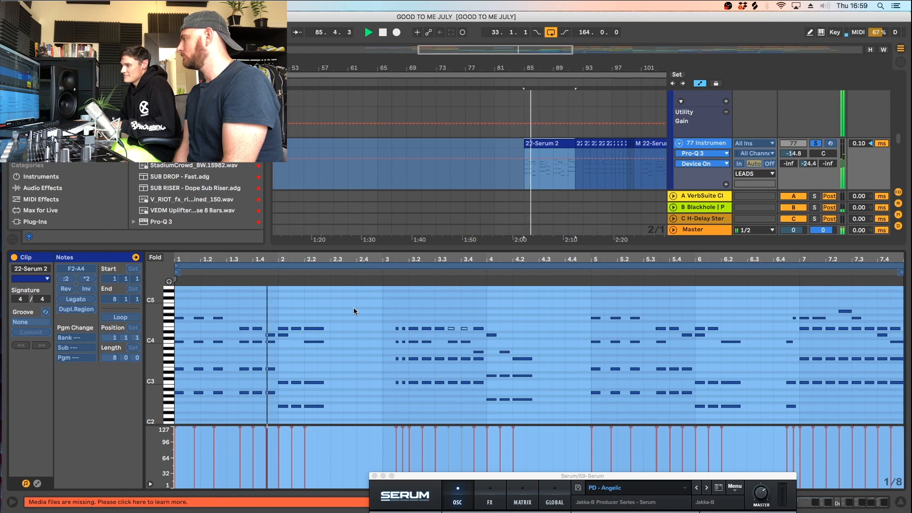
{"action": "left_click", "coordinate": [396, 281]}
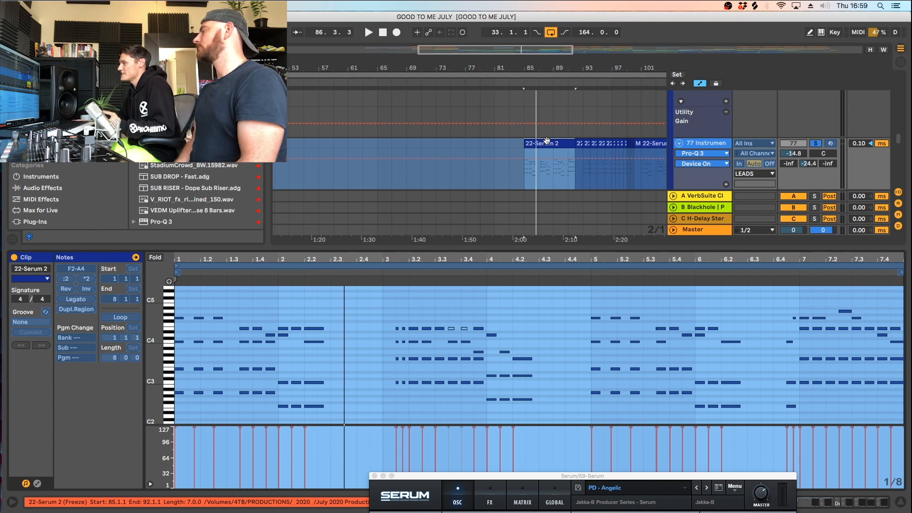
{"action": "left_click", "coordinate": [901, 504]}
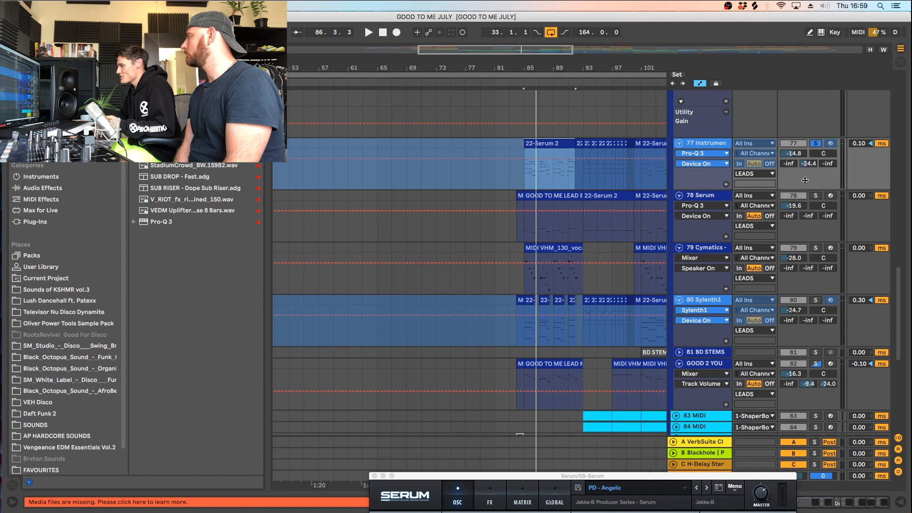
Play track 77 again and inspect its device chain from the Instrument Rack through to iZotope Trash 2
{"action": "key", "text": "space"}
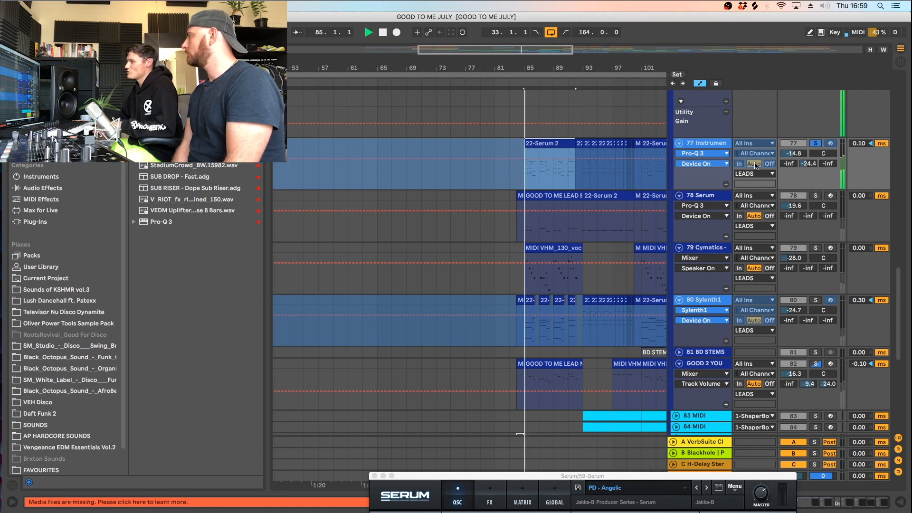
{"action": "double_click", "coordinate": [711, 147]}
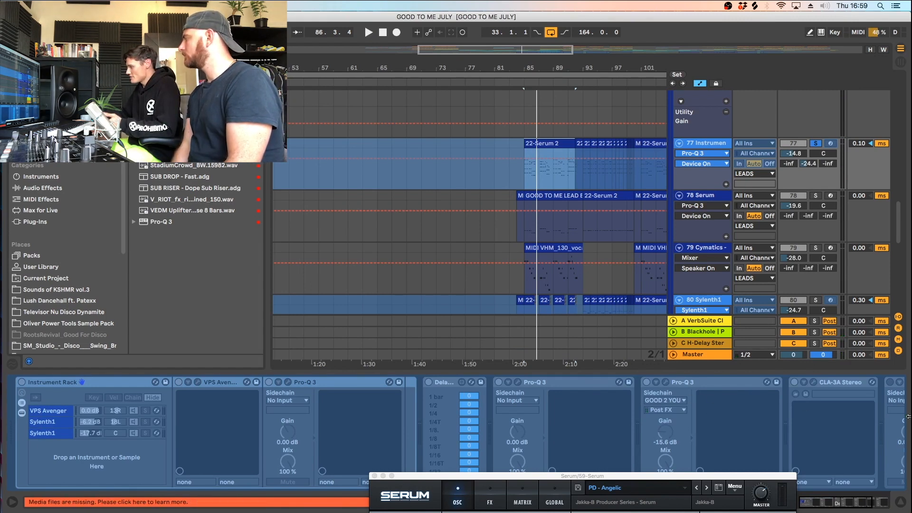
{"action": "left_click", "coordinate": [824, 499]}
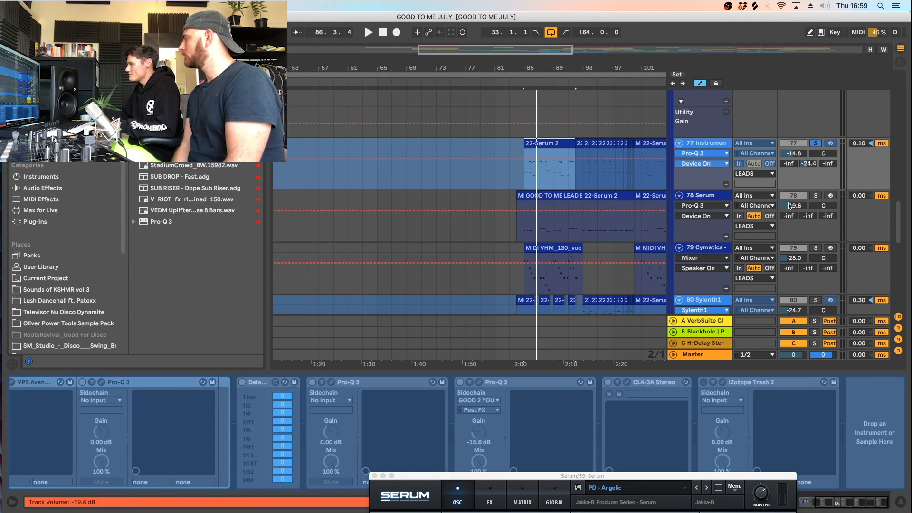
Audition the 78 Serum track in solo and open its Serum plug-in window
{"action": "left_click", "coordinate": [815, 197]}
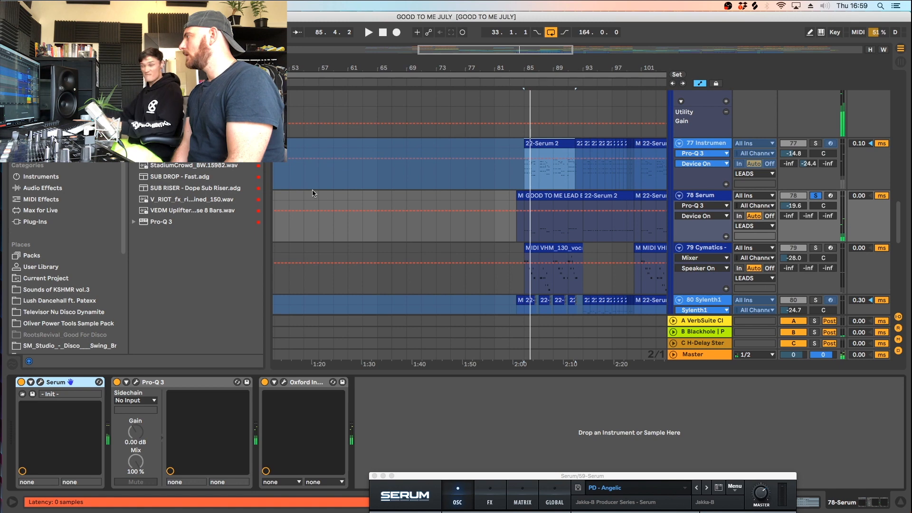
{"action": "key", "text": "alt+super+p"}
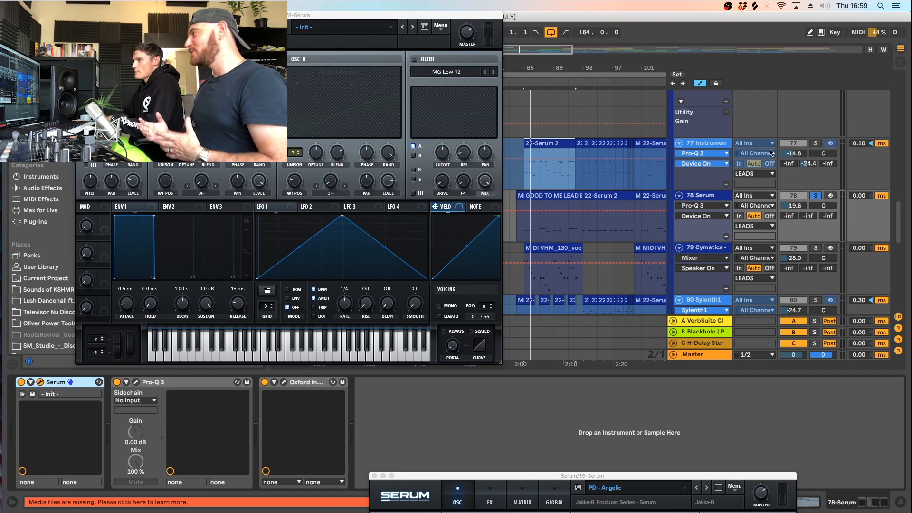
{"action": "key", "text": "space"}
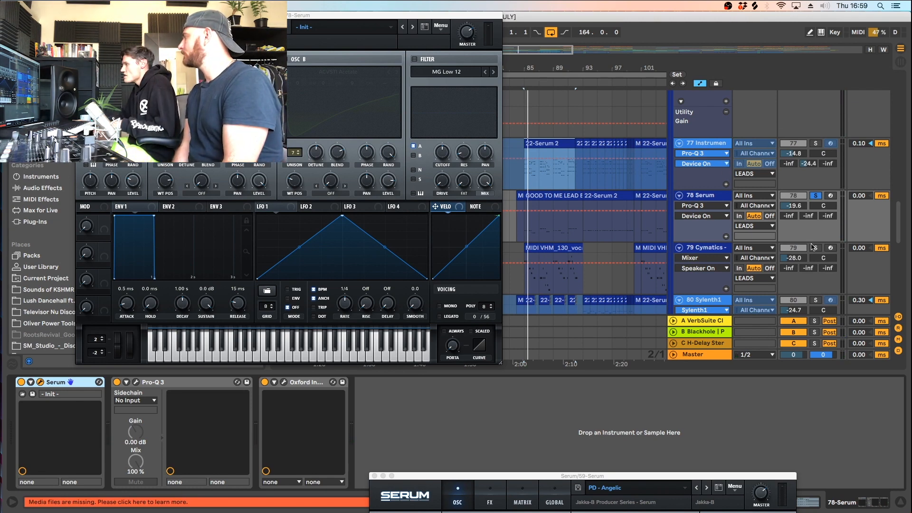
Check the Serum lead's side signal with ADPTR MetricAB on the Master track, and close the MetricAB and Serum windows
{"action": "left_click", "coordinate": [696, 356]}
{"action": "left_click", "coordinate": [727, 382]}
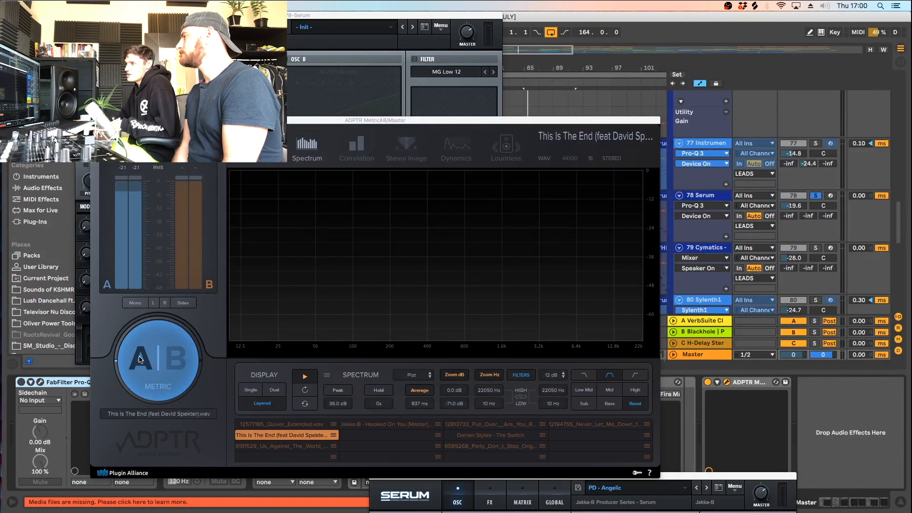
{"action": "left_click", "coordinate": [188, 303]}
{"action": "key", "text": "space"}
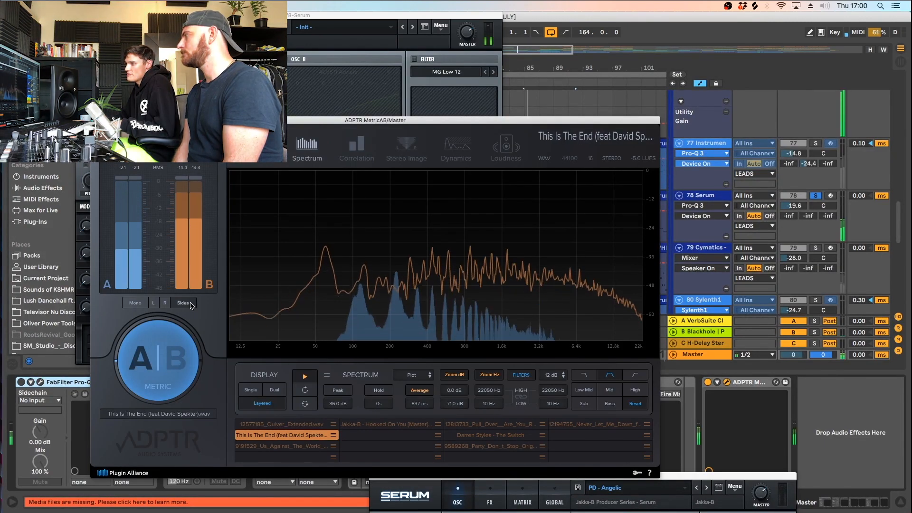
{"action": "left_click", "coordinate": [190, 303]}
{"action": "left_click", "coordinate": [96, 121]}
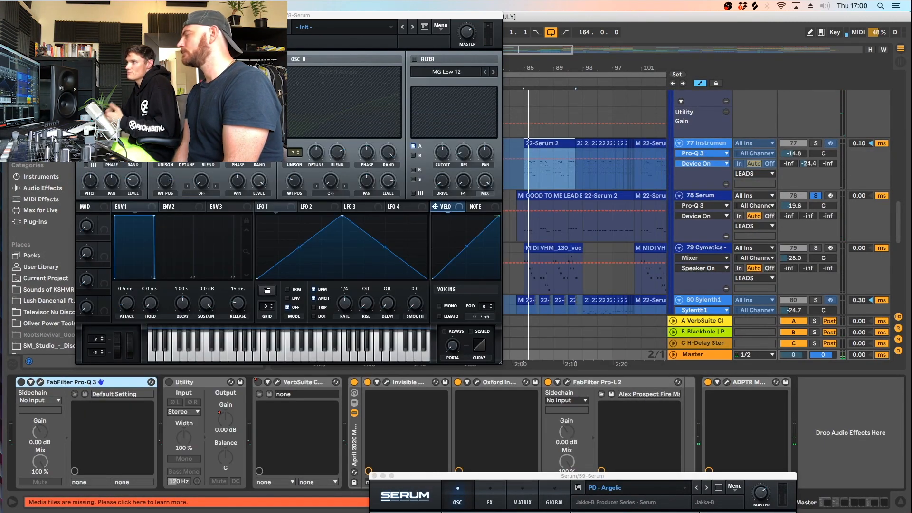
{"action": "left_click_drag", "start_coordinate": [104, 15], "coordinate": [153, 26]}
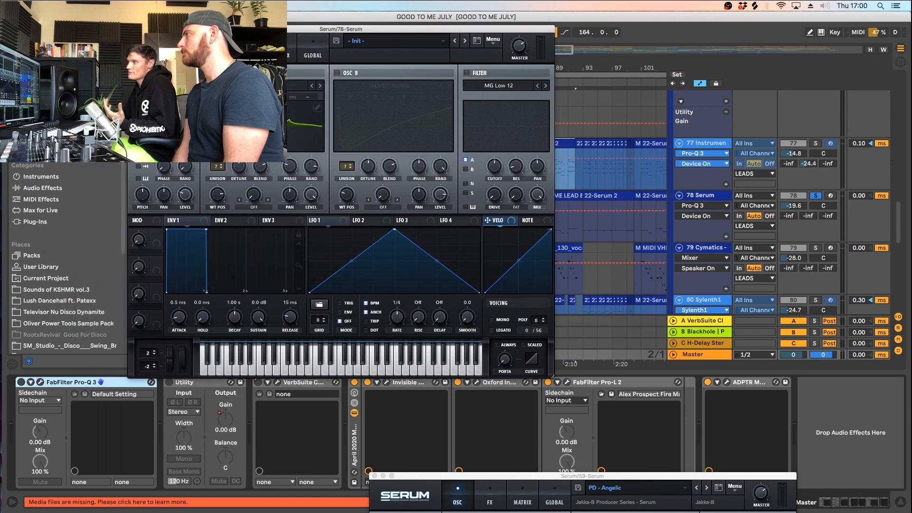
{"action": "left_click", "coordinate": [130, 26]}
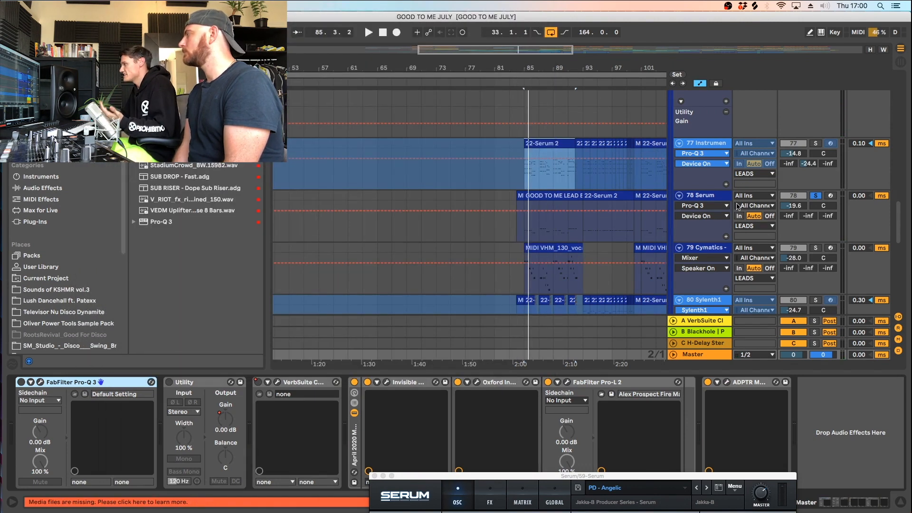
Audition the 79 Cymatics and 80 Sylenth1 tracks one after the other in solo
{"action": "left_click", "coordinate": [816, 249]}
{"action": "key", "text": "space"}
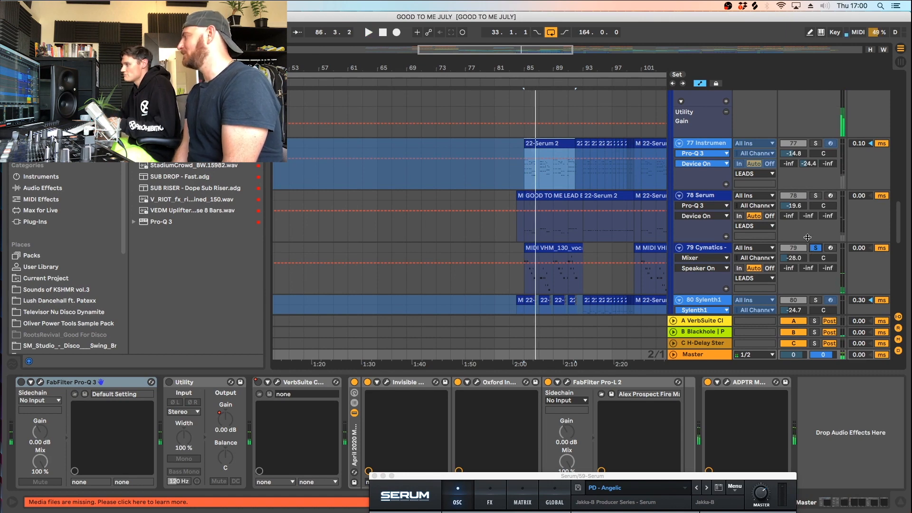
{"action": "scroll", "coordinate": [779, 238], "scroll_direction": "down", "scroll_amount": 2}
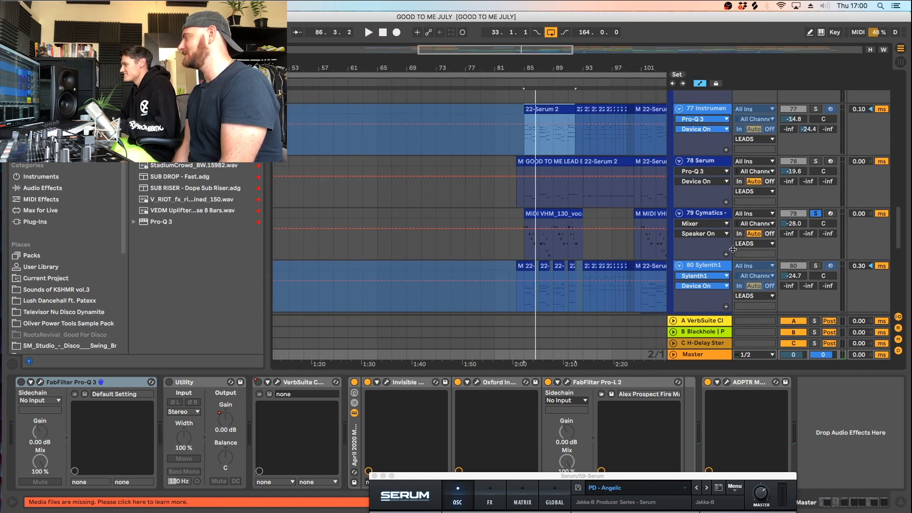
{"action": "left_click", "coordinate": [816, 266]}
{"action": "key", "text": "space"}
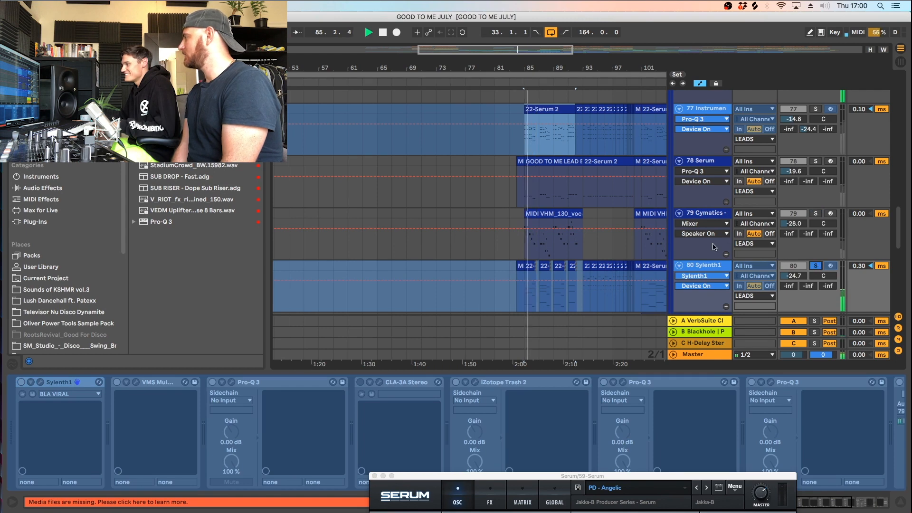
{"action": "scroll", "coordinate": [630, 233], "scroll_direction": "down", "scroll_amount": 2}
{"action": "key", "text": "space"}
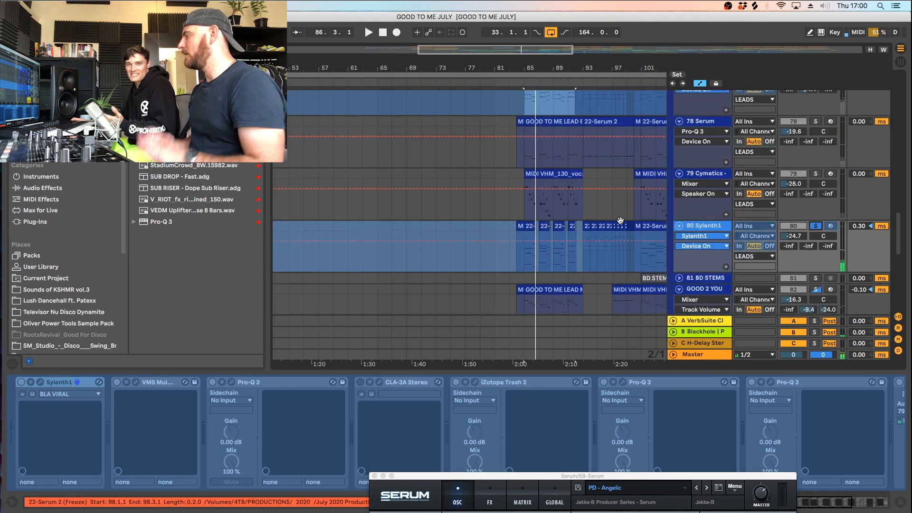
Solo the GOOD 2 YOU lead track, play it from bar 85 and show its Instrument Rack
{"action": "left_click", "coordinate": [646, 255]}
{"action": "scroll", "coordinate": [553, 227], "scroll_direction": "down", "scroll_amount": 2}
{"action": "scroll", "coordinate": [553, 228], "scroll_direction": "right", "scroll_amount": 1}
{"action": "left_click", "coordinate": [502, 223]}
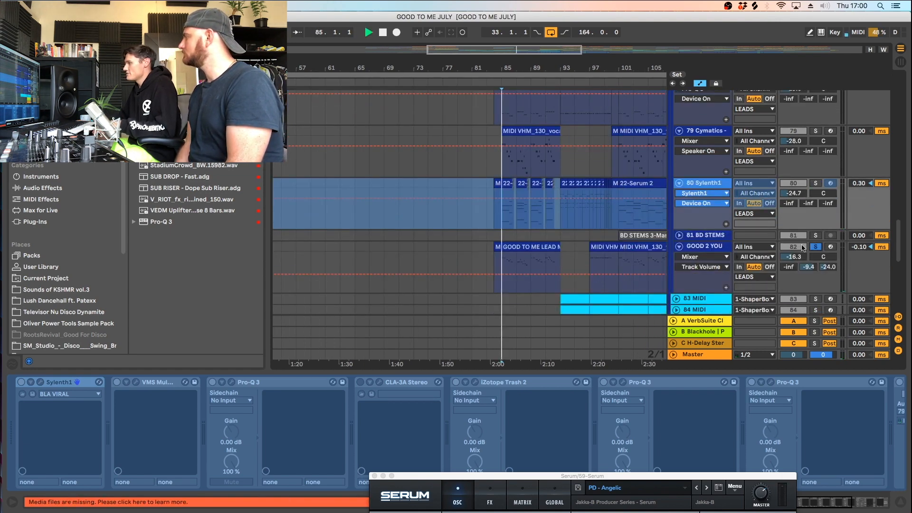
{"action": "left_click", "coordinate": [680, 246]}
{"action": "left_click", "coordinate": [707, 246]}
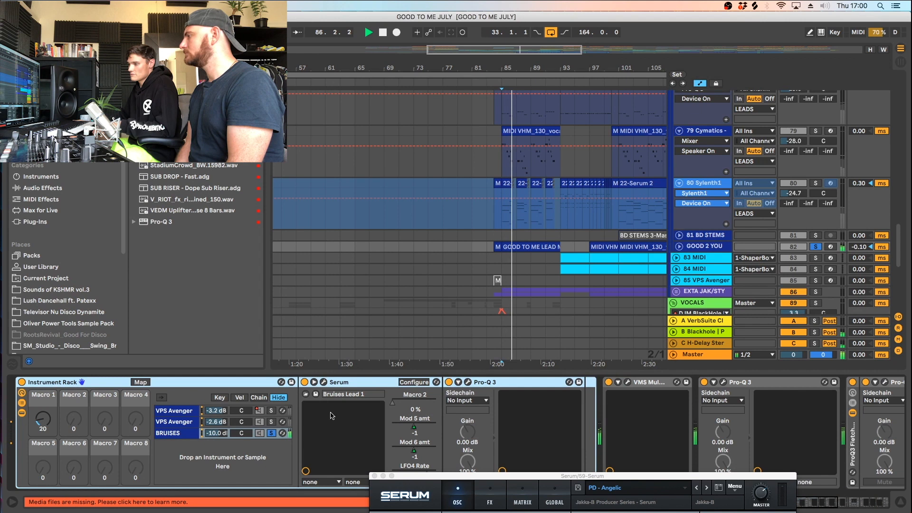
Play the GOOD 2 YOU rack from bar 85 and compare the devices of its two VPS Avenger chains
{"action": "left_click", "coordinate": [272, 422]}
{"action": "key", "text": "space"}
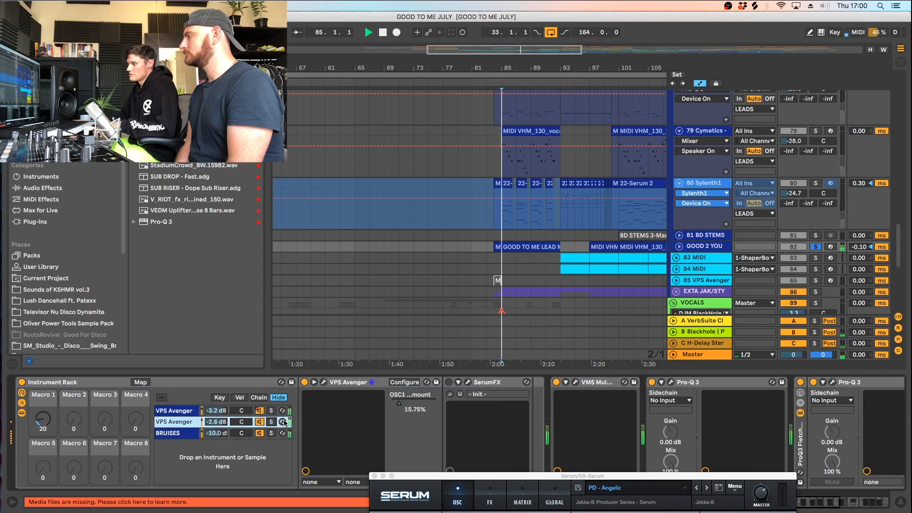
{"action": "key", "text": "space"}
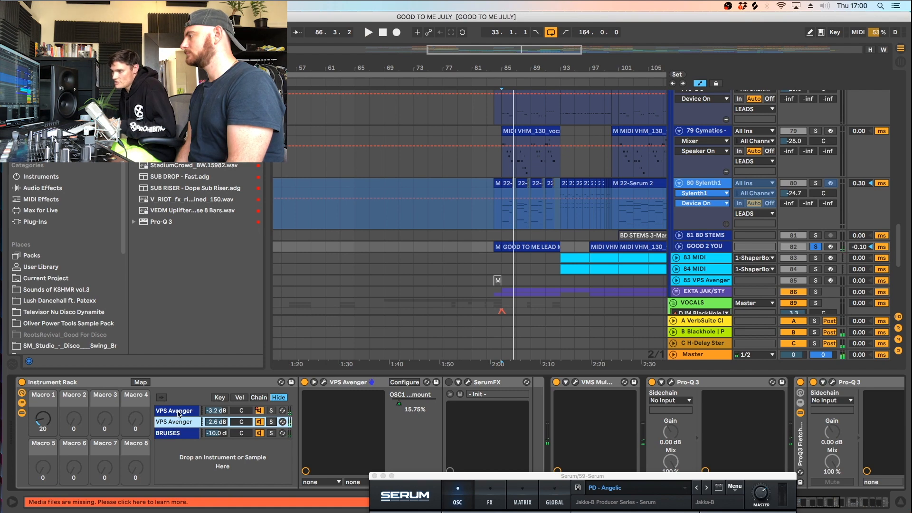
{"action": "left_click", "coordinate": [181, 412]}
{"action": "left_click", "coordinate": [179, 423]}
{"action": "left_click", "coordinate": [182, 413]}
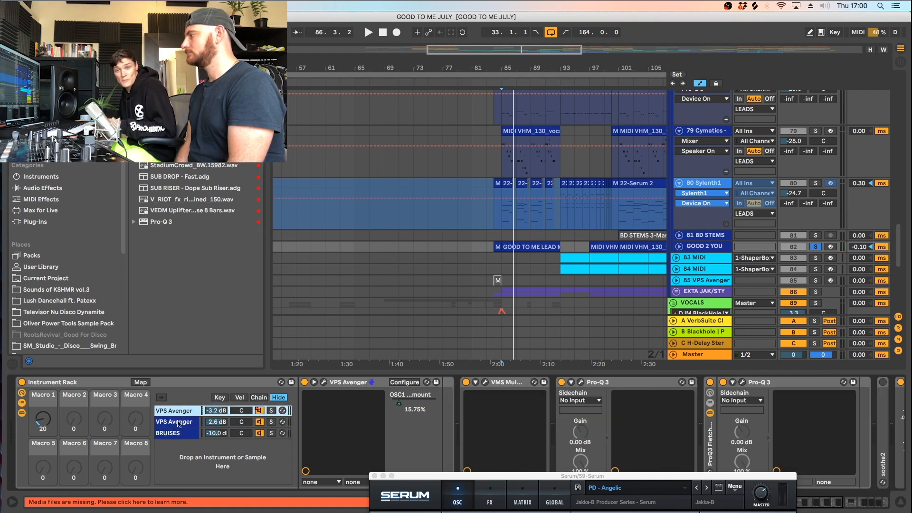
{"action": "left_click", "coordinate": [179, 422]}
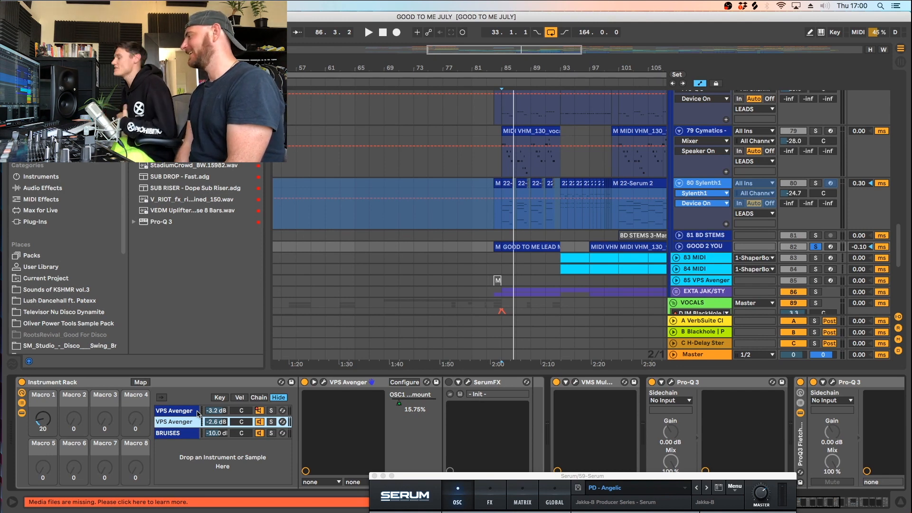
Unfold the GOOD 2 YOU track and audition the rack's BRUISES chain with its Serum window open, closing the window at the end
{"action": "left_click", "coordinate": [679, 247]}
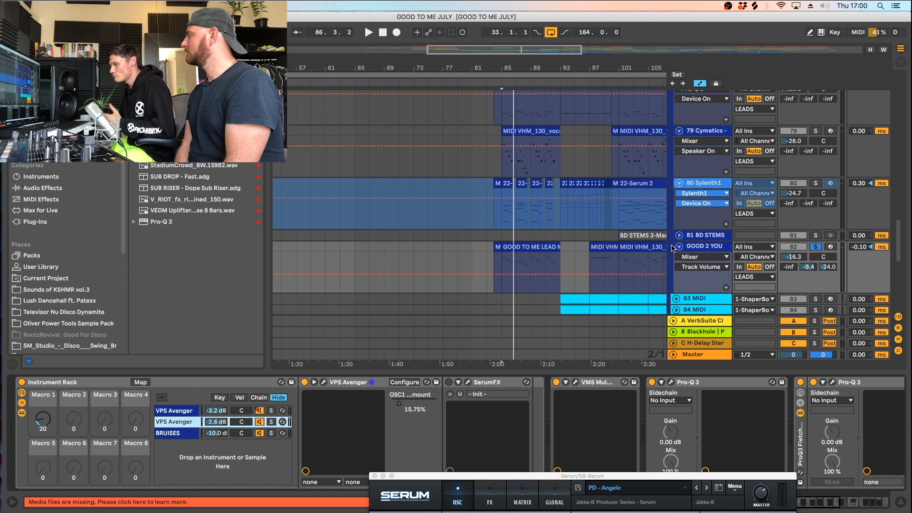
{"action": "left_click", "coordinate": [272, 433]}
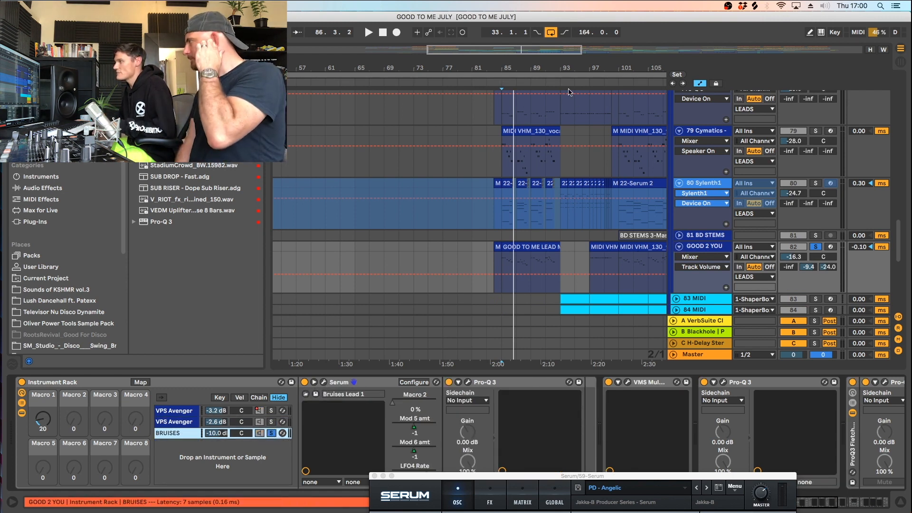
{"action": "key", "text": "space"}
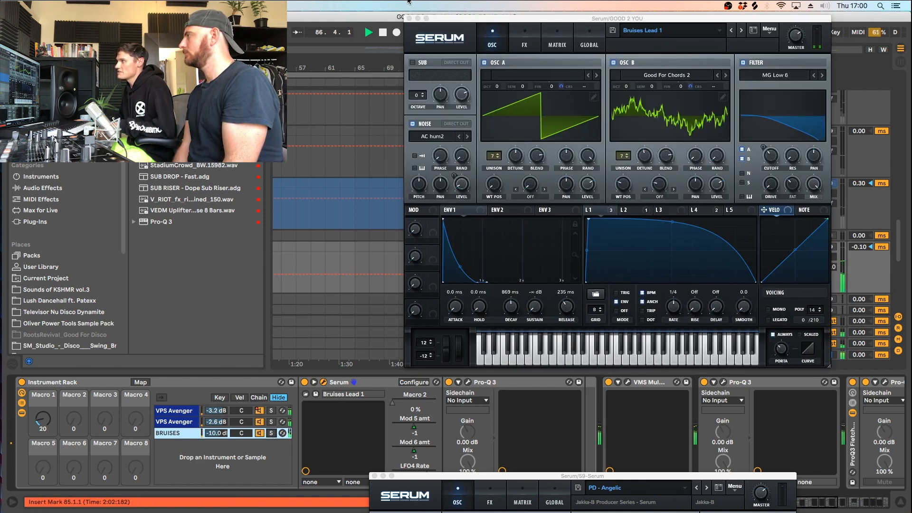
{"action": "left_click", "coordinate": [409, 18]}
Remove the solo from GOOD 2 YOU, play the full mix from bar 85 and hide the device view
{"action": "left_click", "coordinate": [815, 247]}
{"action": "key", "text": "space"}
{"action": "key", "text": "space"}
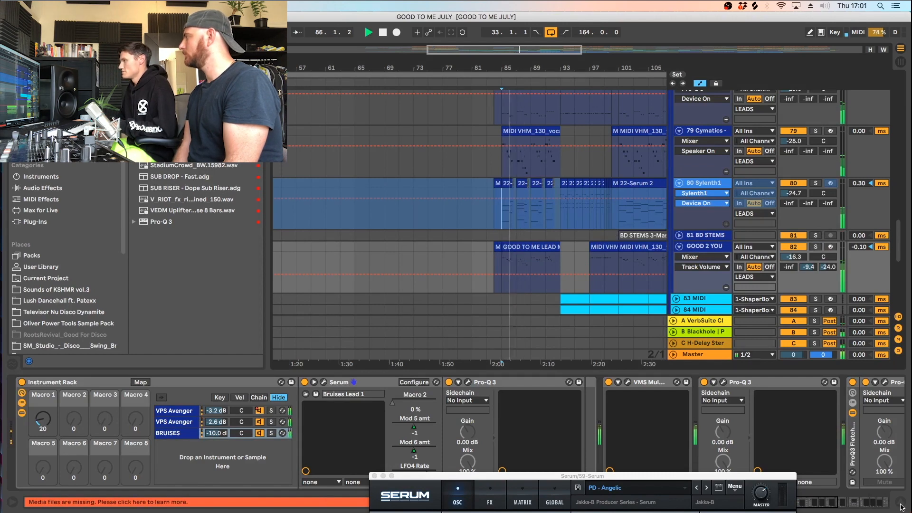
{"action": "key", "text": "super+alt+l"}
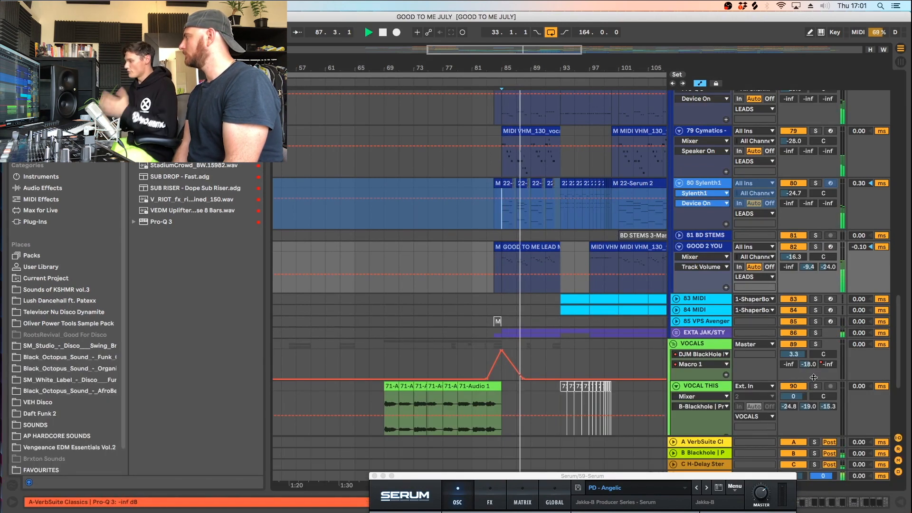
Solo the EXTA JAK/STY group, unfold it and play its layers from bar 85
{"action": "key", "text": "space"}
{"action": "left_click", "coordinate": [815, 333]}
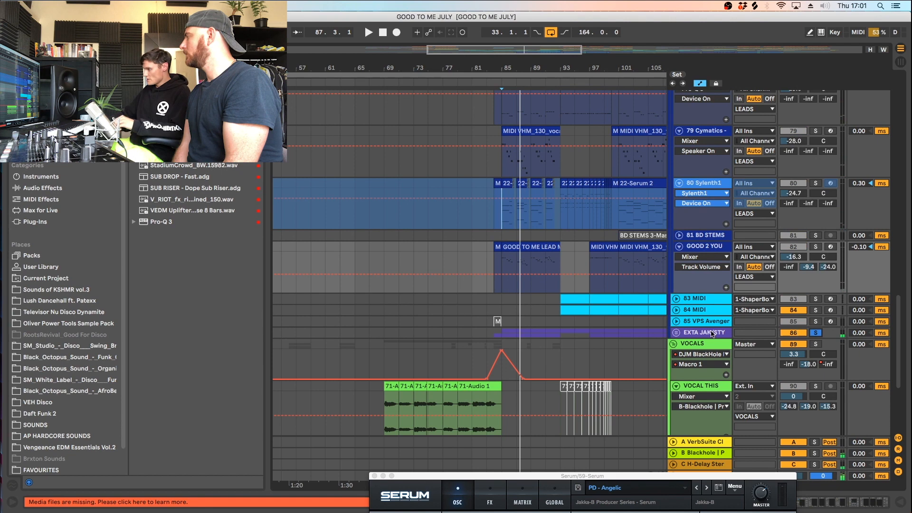
{"action": "left_click", "coordinate": [676, 332]}
{"action": "key", "text": "space"}
{"action": "scroll", "coordinate": [693, 329], "scroll_direction": "down", "scroll_amount": 2}
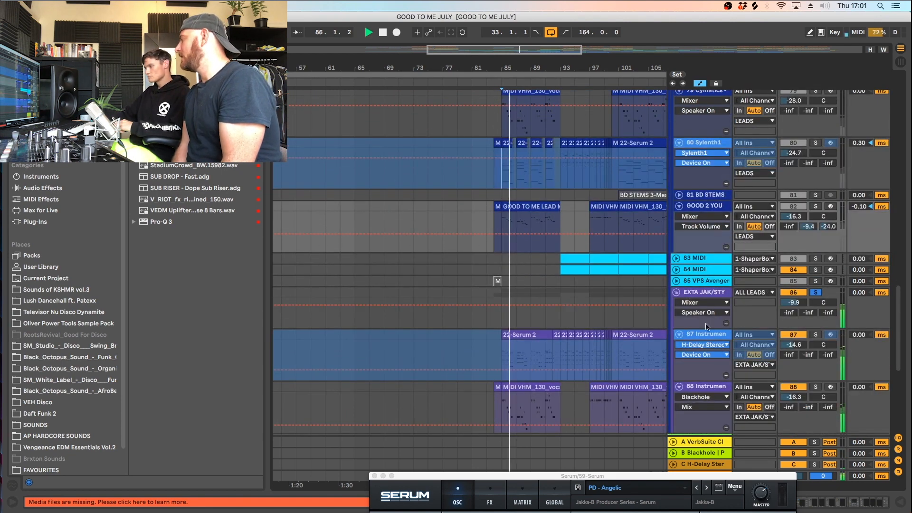
{"action": "left_click", "coordinate": [707, 293]}
{"action": "key", "text": "space"}
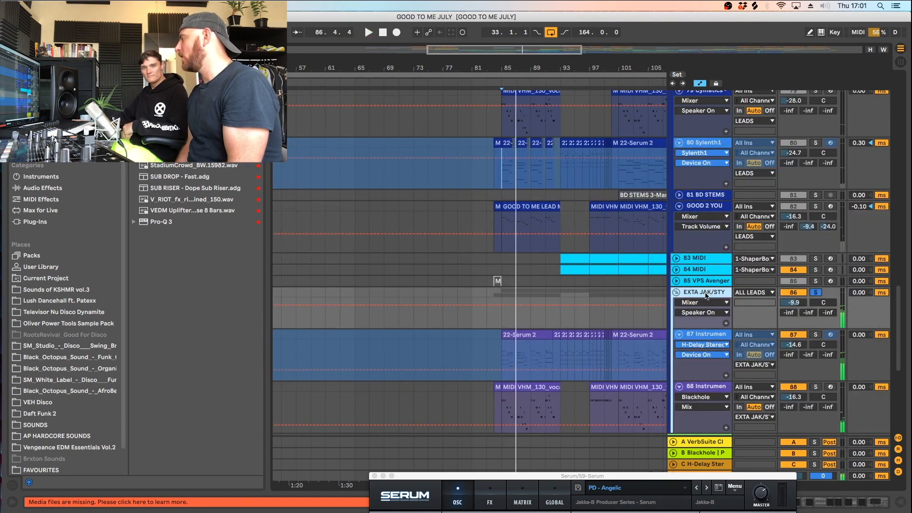
Show the device chains of instrument tracks 87 and 88 inside the EXTA JAK/STY group
{"action": "left_click", "coordinate": [676, 292]}
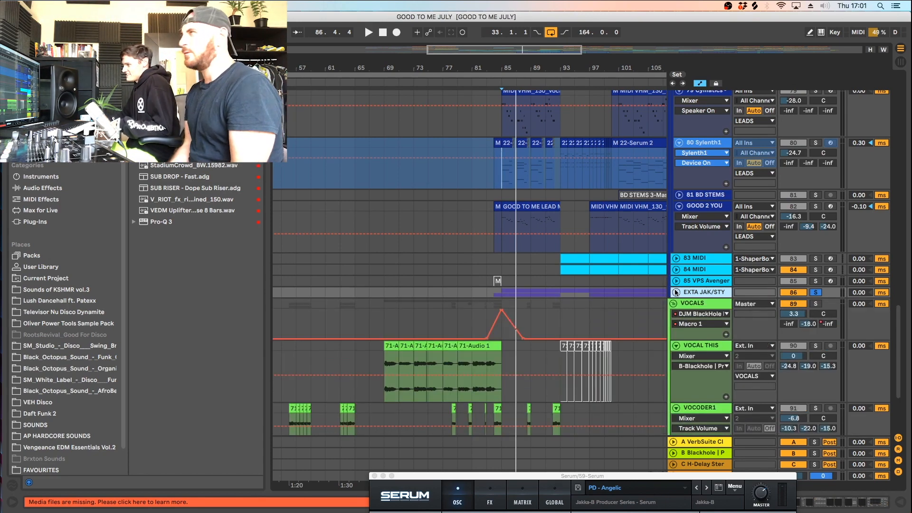
{"action": "left_click", "coordinate": [675, 292]}
{"action": "left_click", "coordinate": [703, 389]}
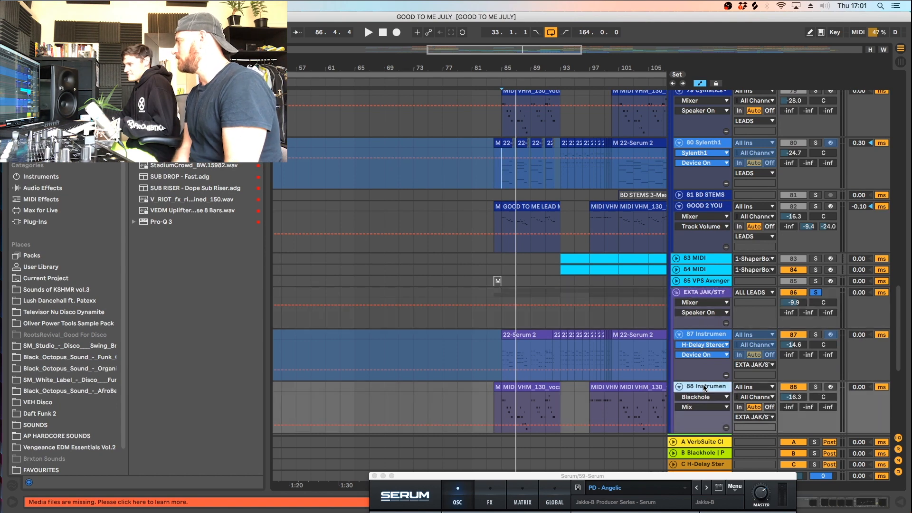
{"action": "double_click", "coordinate": [711, 334]}
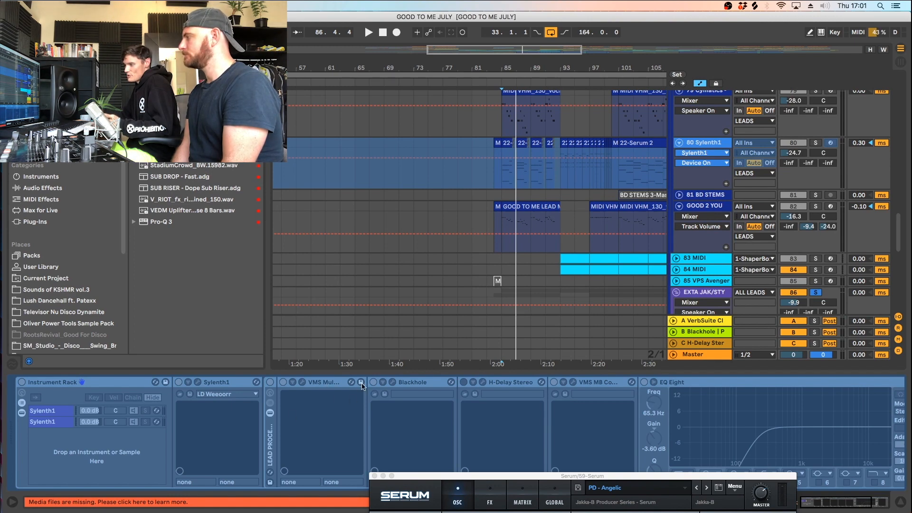
{"action": "scroll", "coordinate": [545, 309], "scroll_direction": "down", "scroll_amount": 3}
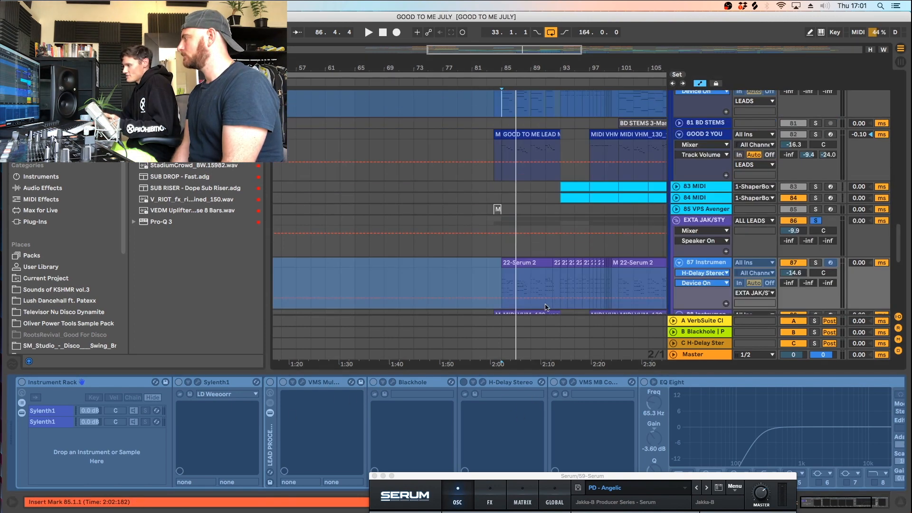
{"action": "scroll", "coordinate": [635, 273], "scroll_direction": "down", "scroll_amount": 1}
{"action": "left_click", "coordinate": [708, 302]}
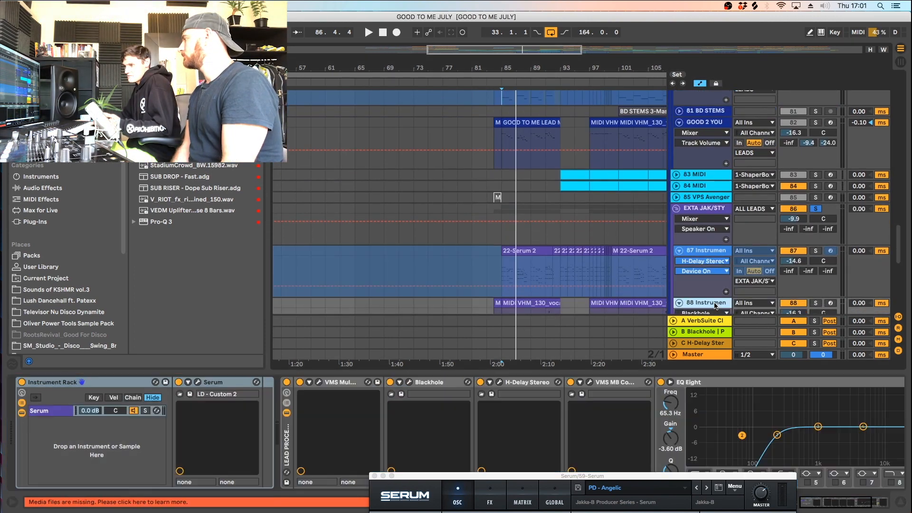
Remove the solo from the EXTA JAK/STY group and fold it
{"action": "left_click", "coordinate": [816, 209]}
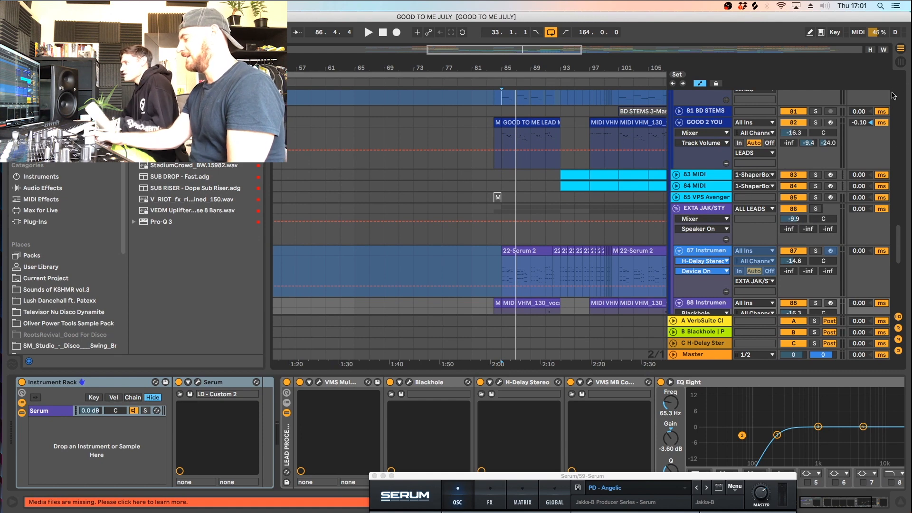
{"action": "left_click", "coordinate": [676, 209]}
{"action": "left_click_drag", "start_coordinate": [601, 68], "coordinate": [462, 71]}
{"action": "scroll", "coordinate": [420, 104], "scroll_direction": "down", "scroll_amount": 10}
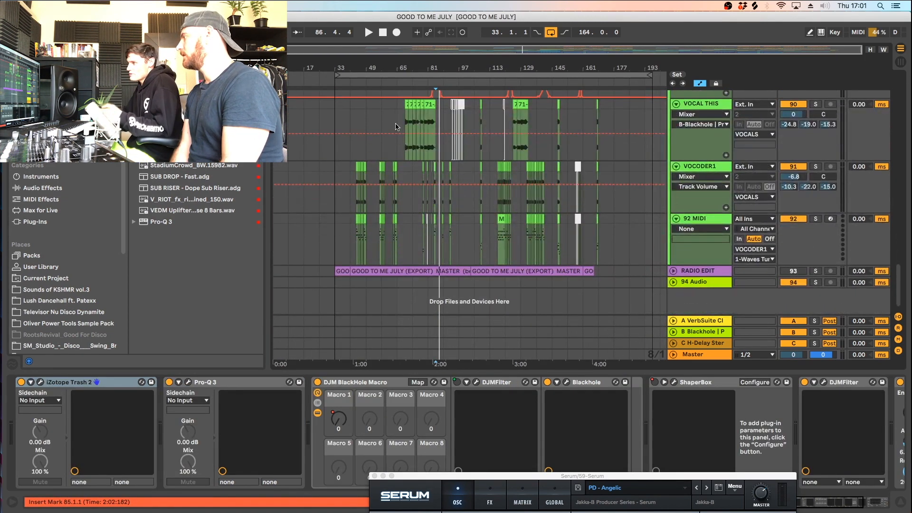
Place the playback start at bar 73 and unfold the MUSIC group
{"action": "scroll", "coordinate": [397, 127], "scroll_direction": "up", "scroll_amount": 15}
{"action": "left_click_drag", "start_coordinate": [414, 70], "coordinate": [437, 99]}
{"action": "scroll", "coordinate": [442, 136], "scroll_direction": "down", "scroll_amount": 9}
{"action": "left_click", "coordinate": [429, 149]}
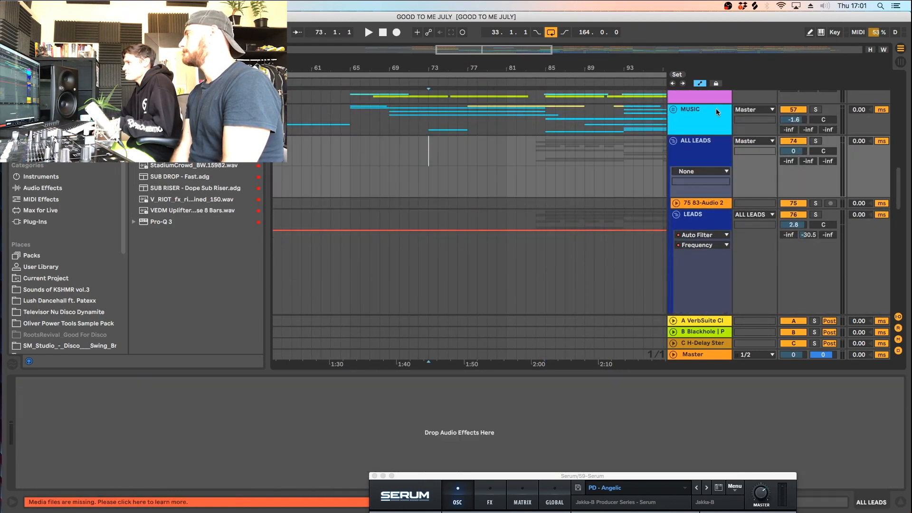
{"action": "left_click", "coordinate": [673, 110]}
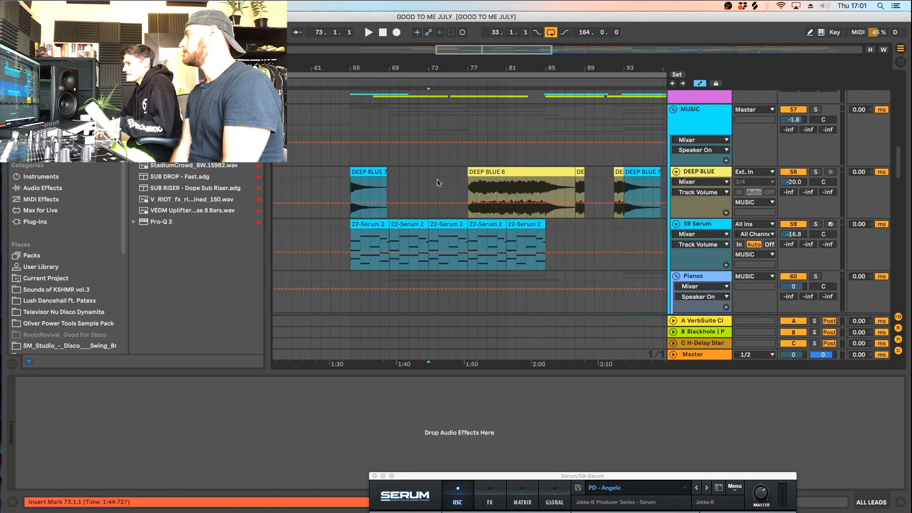
Solo the 72 Bass Slapper track and play it from bar 73
{"action": "scroll", "coordinate": [437, 183], "scroll_direction": "down", "scroll_amount": 5}
{"action": "scroll", "coordinate": [401, 203], "scroll_direction": "down", "scroll_amount": 4}
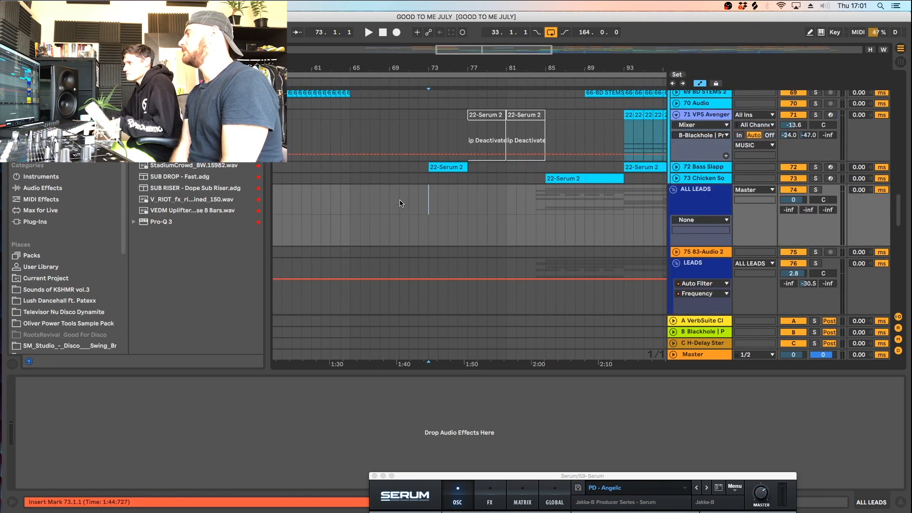
{"action": "left_click", "coordinate": [816, 167]}
{"action": "key", "text": "space"}
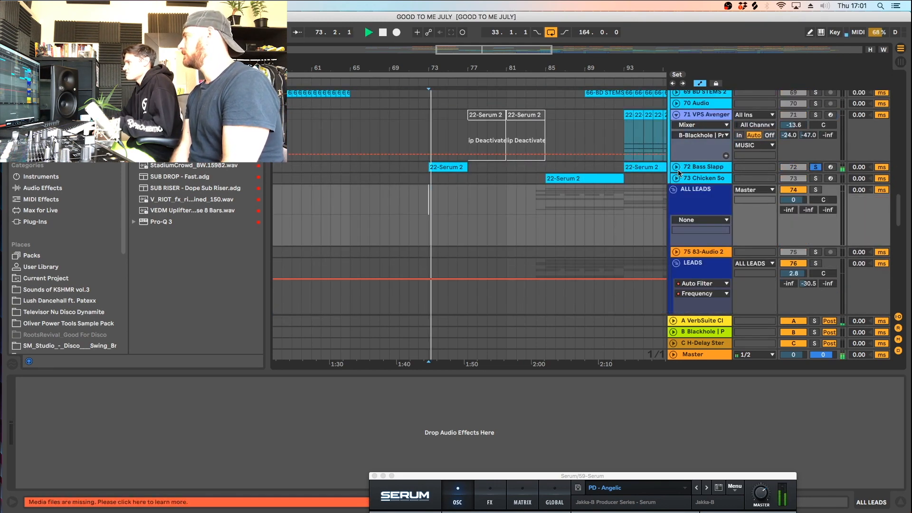
Unfold the Bass Slapper track, play it from bar 93 and view its Bass Slapper plug-in window, closing the window at the end
{"action": "left_click", "coordinate": [676, 167]}
{"action": "left_click", "coordinate": [615, 187]}
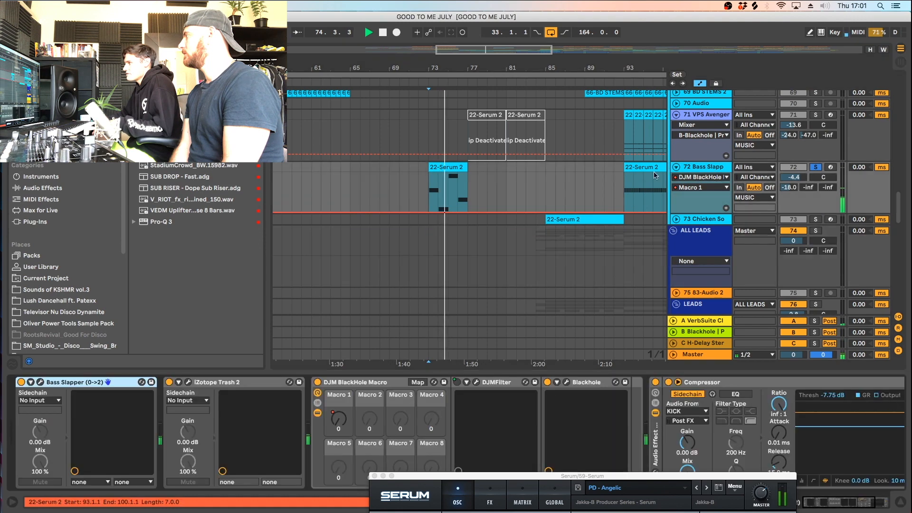
{"action": "key", "text": "space"}
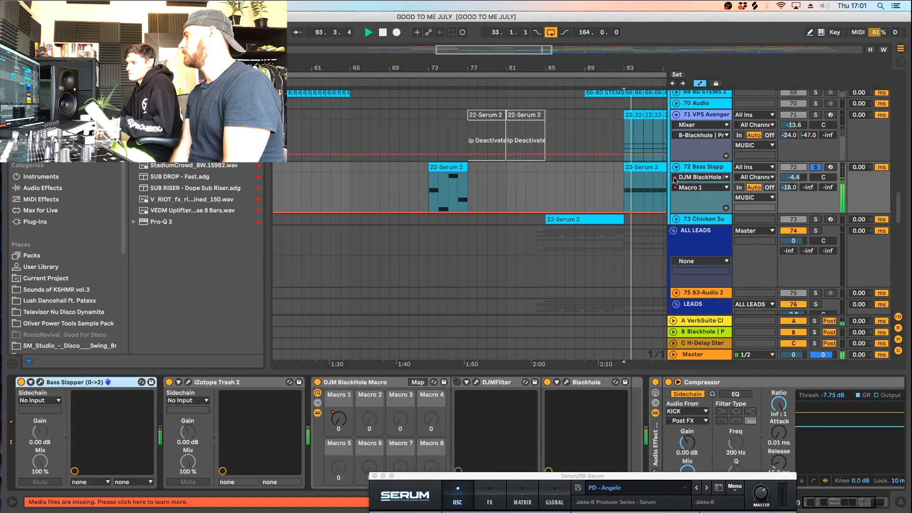
{"action": "left_click", "coordinate": [40, 382]}
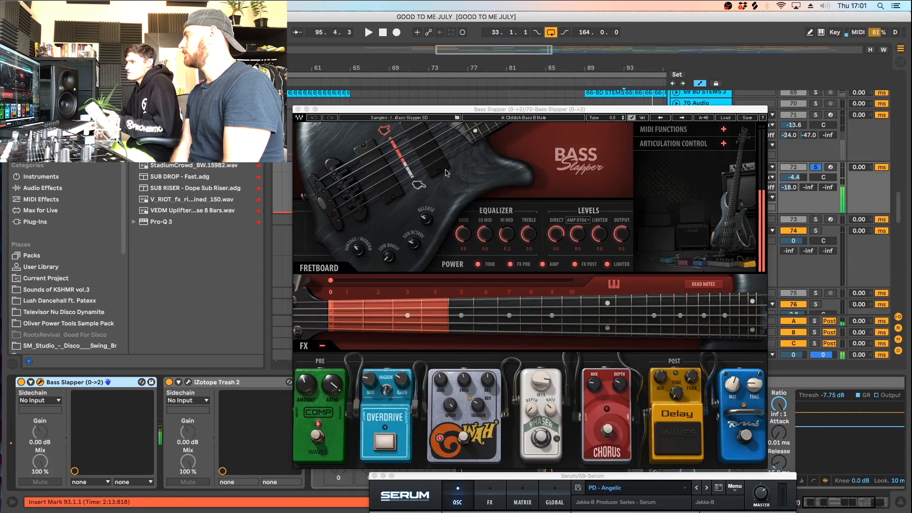
{"action": "left_click", "coordinate": [299, 109]}
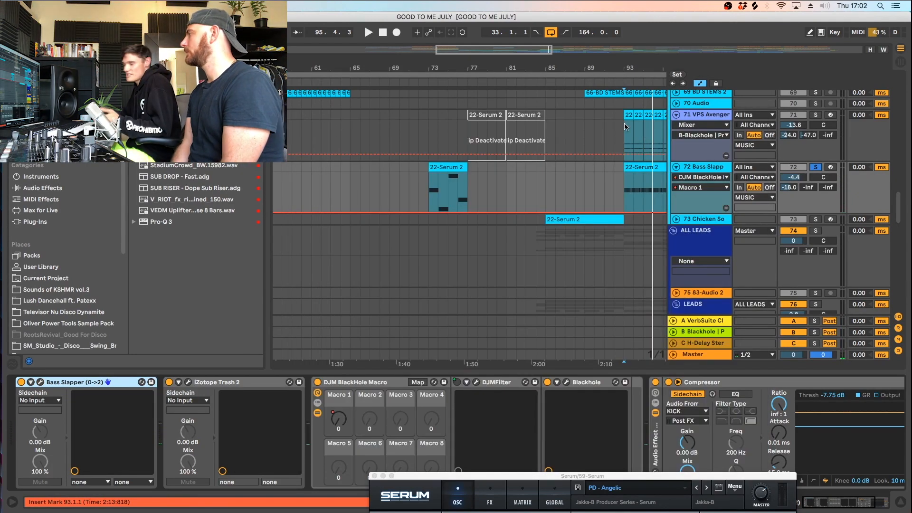
Remove the solo from the Bass Slapper track, hide the device view and fold the ALL LEADS group
{"action": "left_click_drag", "start_coordinate": [643, 67], "coordinate": [643, 29]}
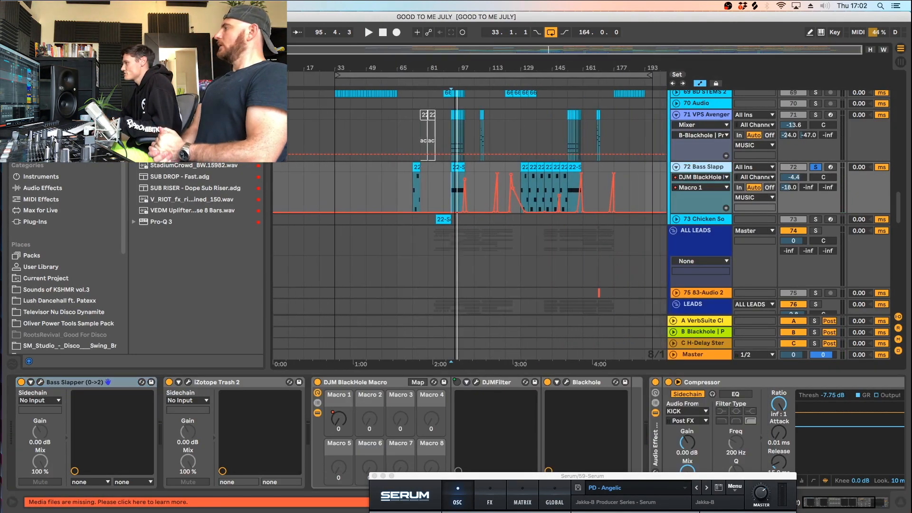
{"action": "left_click", "coordinate": [816, 167]}
{"action": "left_click", "coordinate": [903, 505]}
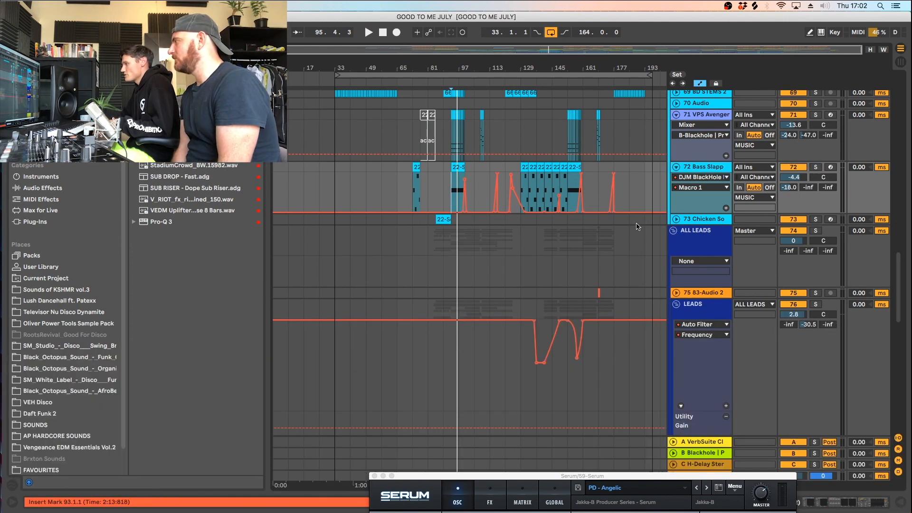
{"action": "left_click", "coordinate": [673, 231]}
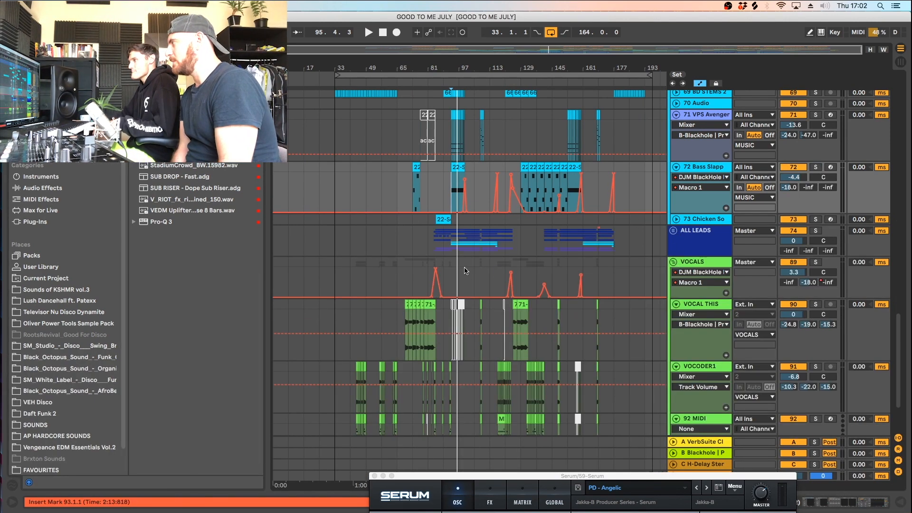
Unfold the FX group to show its riser, impact and sweep tracks
{"action": "scroll", "coordinate": [463, 262], "scroll_direction": "up", "scroll_amount": 10}
{"action": "scroll", "coordinate": [463, 263], "scroll_direction": "up", "scroll_amount": 15}
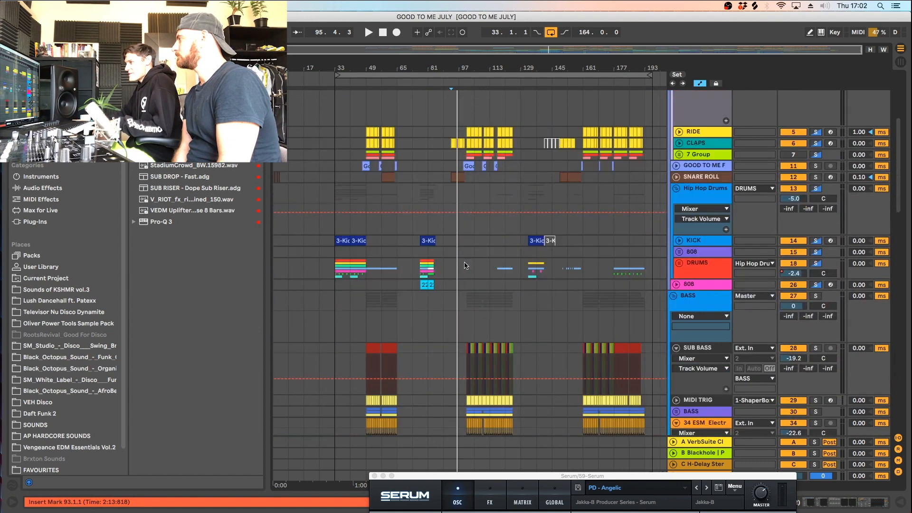
{"action": "left_click_drag", "start_coordinate": [482, 70], "coordinate": [482, 97]}
{"action": "scroll", "coordinate": [562, 247], "scroll_direction": "down", "scroll_amount": 12}
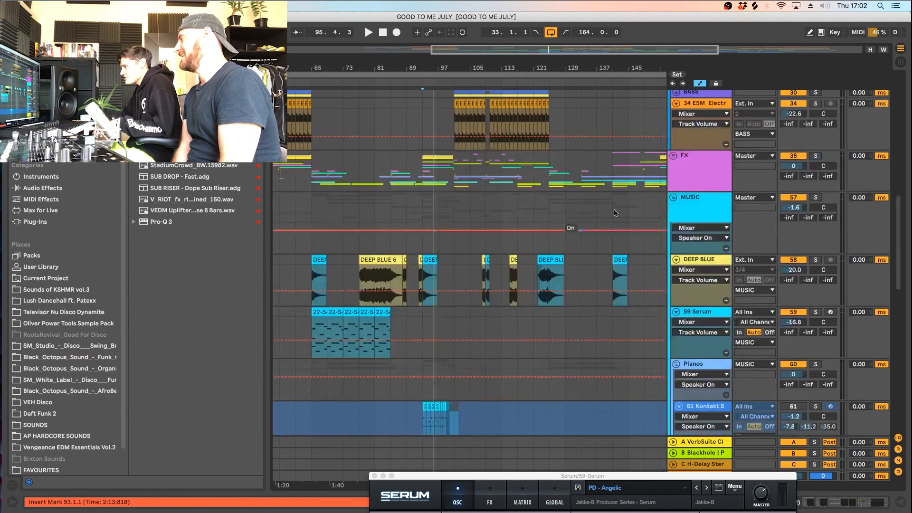
{"action": "left_click", "coordinate": [670, 156]}
{"action": "scroll", "coordinate": [594, 211], "scroll_direction": "down", "scroll_amount": 4}
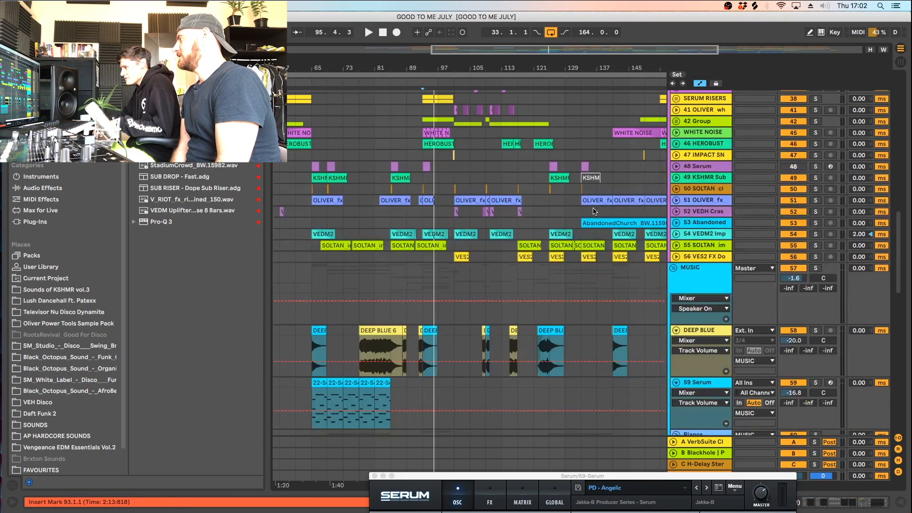
Play the mix with its FX layers from bar 141 and from bar 125
{"action": "left_click", "coordinate": [549, 212]}
{"action": "scroll", "coordinate": [612, 217], "scroll_direction": "up", "scroll_amount": 2}
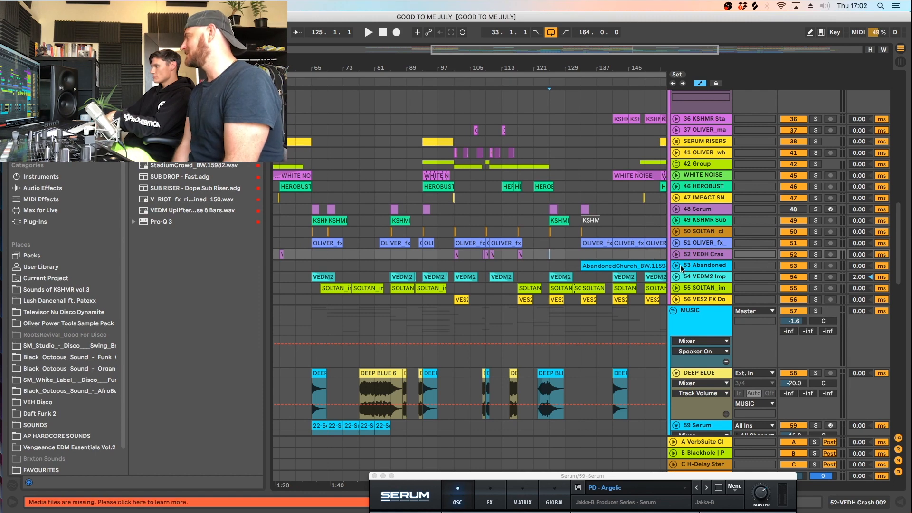
{"action": "scroll", "coordinate": [655, 260], "scroll_direction": "down", "scroll_amount": 3}
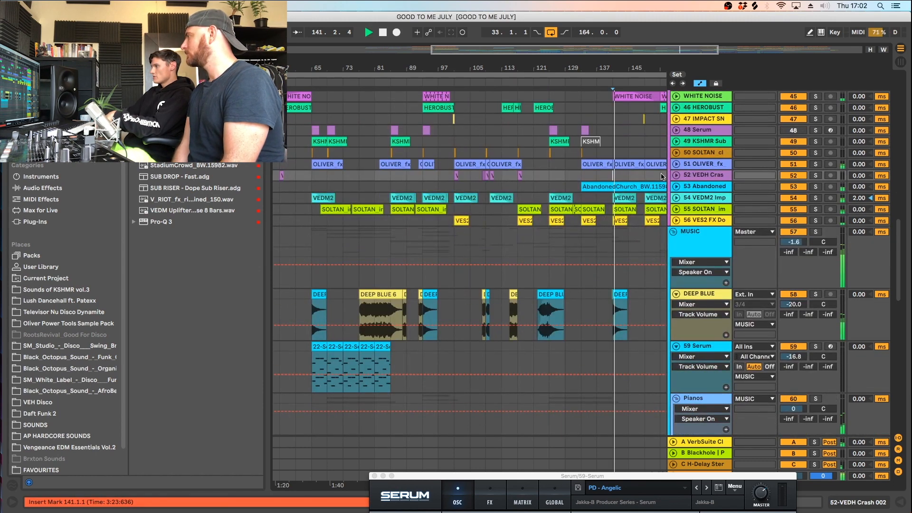
{"action": "left_click", "coordinate": [554, 180]}
{"action": "key", "text": "space"}
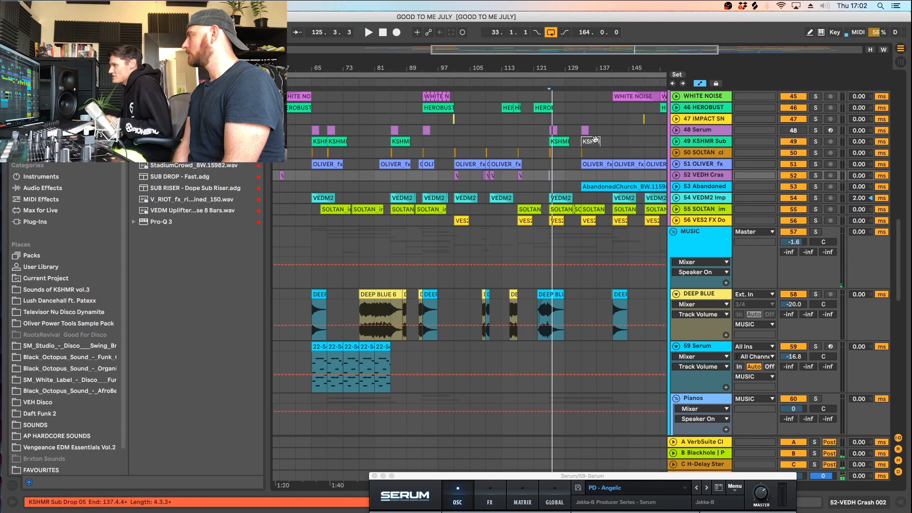
Play from bar 93 with the SERUM RISERS group soloed and unfolded
{"action": "scroll", "coordinate": [545, 156], "scroll_direction": "up", "scroll_amount": 4}
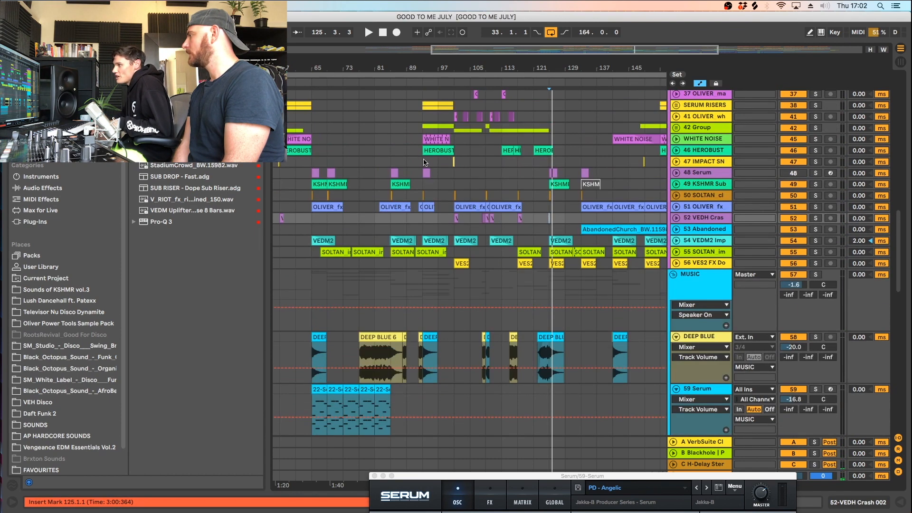
{"action": "left_click", "coordinate": [423, 161]}
{"action": "key", "text": "space"}
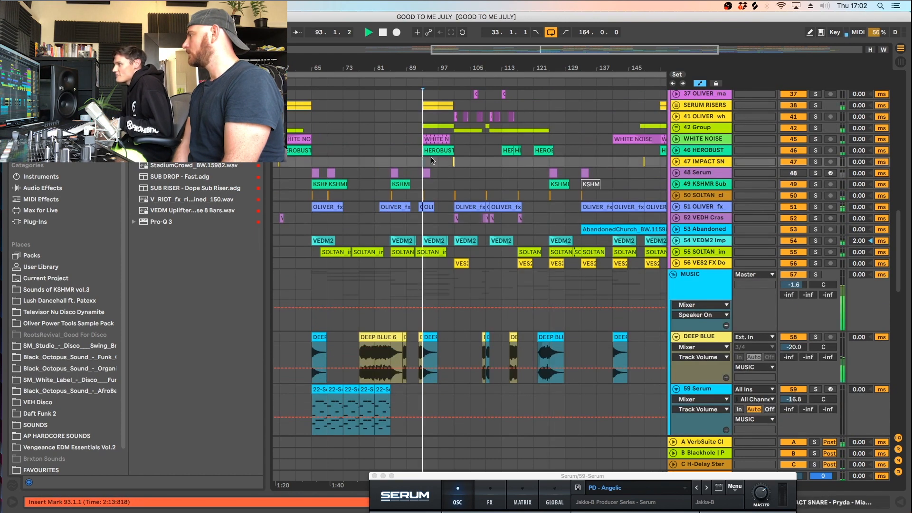
{"action": "left_click", "coordinate": [816, 105]}
{"action": "left_click", "coordinate": [676, 105]}
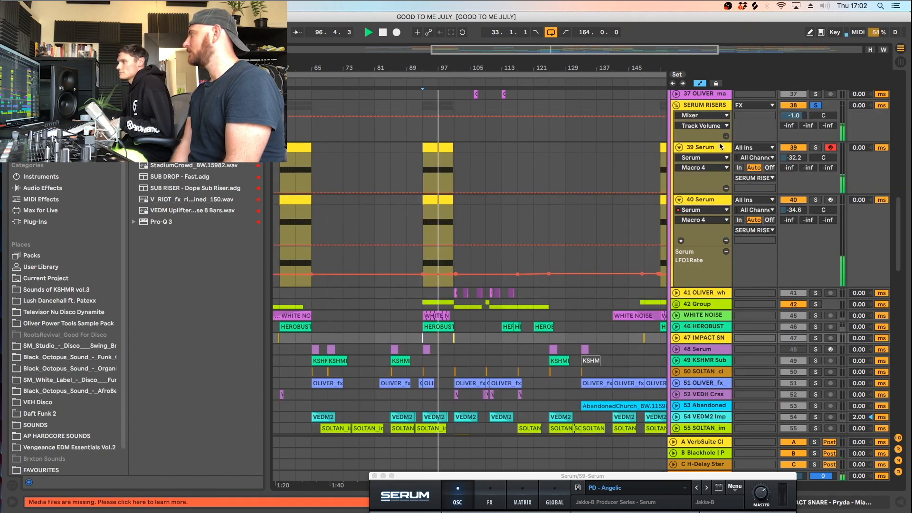
Solo the 39 Serum and 40 Serum risers in turn, clear the solo and stop playback
{"action": "left_click", "coordinate": [816, 147]}
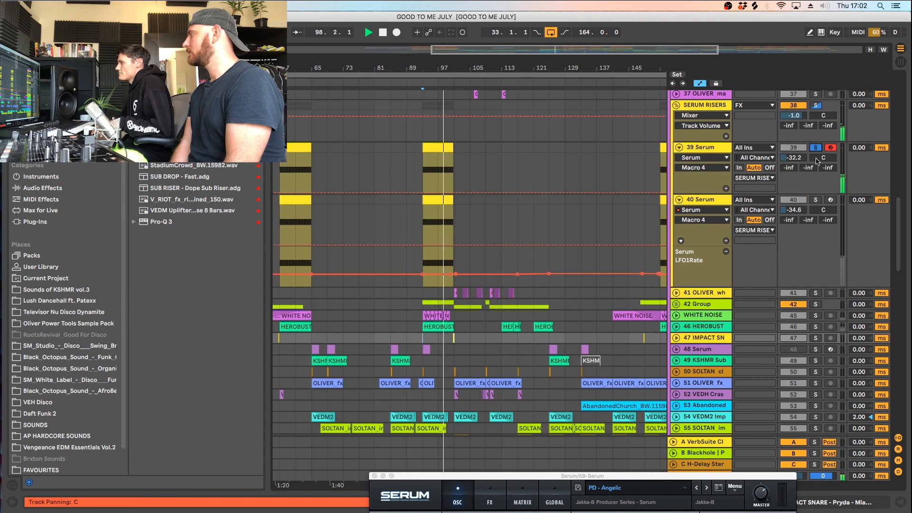
{"action": "left_click", "coordinate": [816, 200]}
{"action": "left_click", "coordinate": [817, 200]}
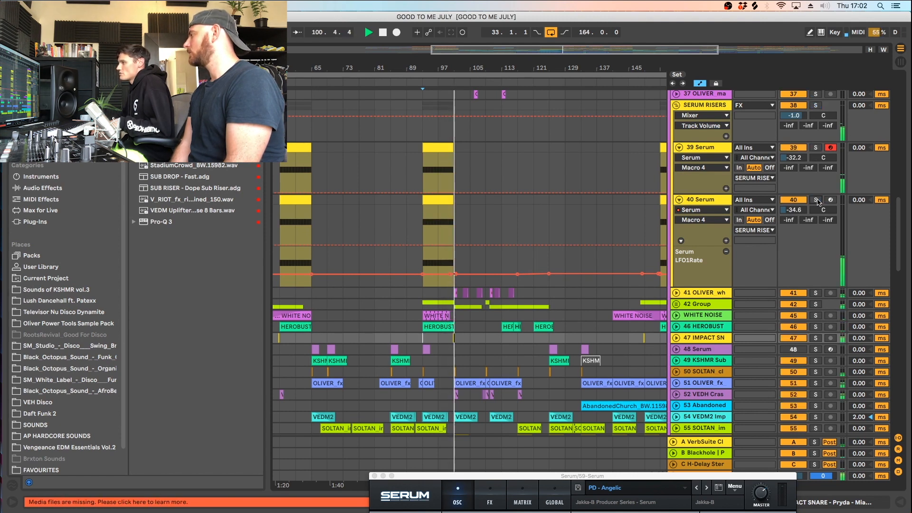
{"action": "key", "text": "space"}
Play again from bar 93 and solo the 46 HEROBUST track
{"action": "left_click", "coordinate": [418, 165]}
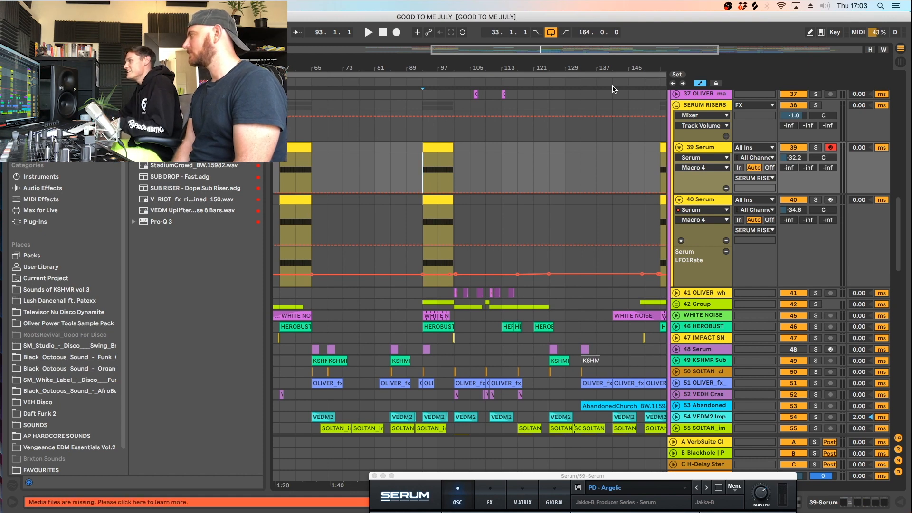
{"action": "left_click_drag", "start_coordinate": [632, 69], "coordinate": [602, 55]}
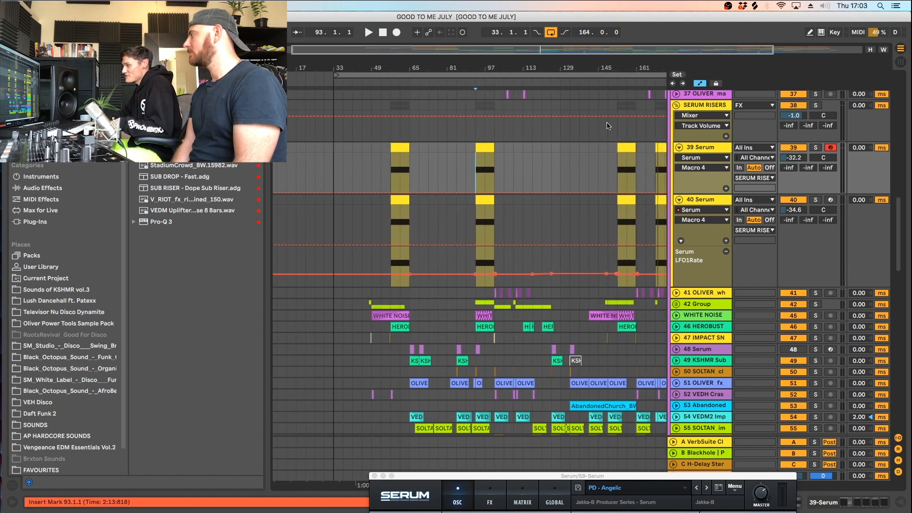
{"action": "key", "text": "space"}
{"action": "left_click", "coordinate": [815, 327]}
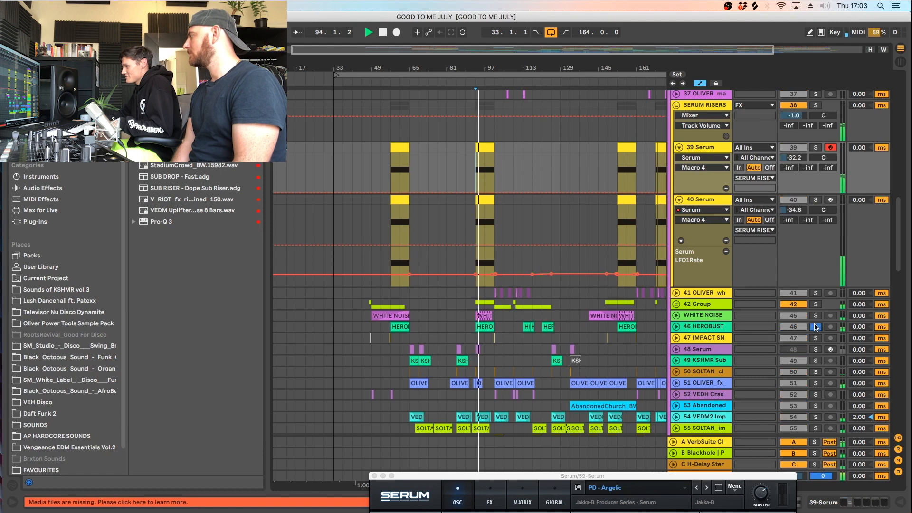
Unfold the 46 HEROBUST riser track, clear the soloed FX tracks and stop playback just after bar 101
{"action": "left_click", "coordinate": [676, 326]}
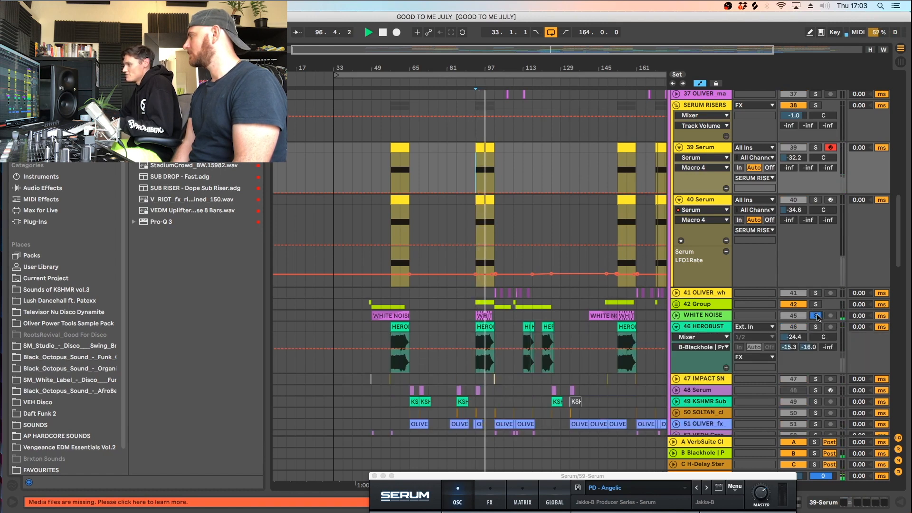
{"action": "left_click", "coordinate": [815, 326]}
{"action": "scroll", "coordinate": [499, 211], "scroll_direction": "down", "scroll_amount": 5}
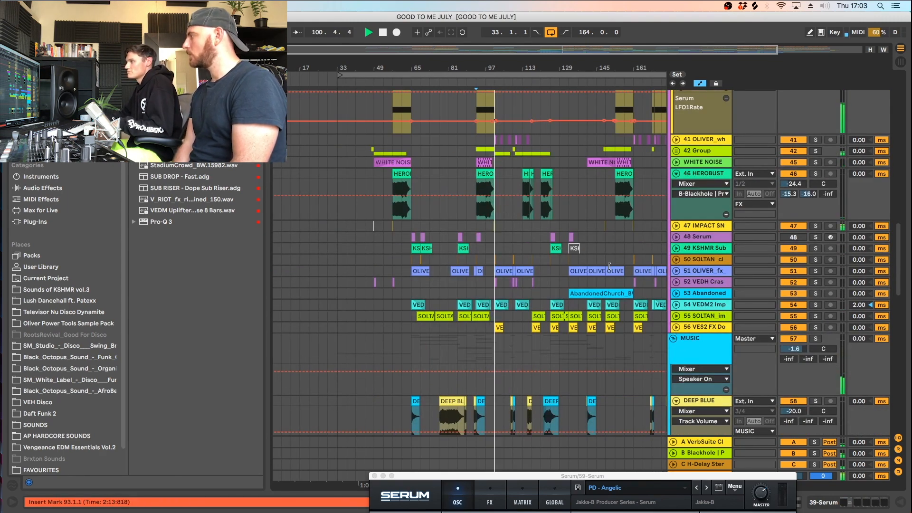
{"action": "left_click_drag", "start_coordinate": [494, 67], "coordinate": [495, 121]}
{"action": "scroll", "coordinate": [512, 182], "scroll_direction": "up", "scroll_amount": 3}
{"action": "key", "text": "space"}
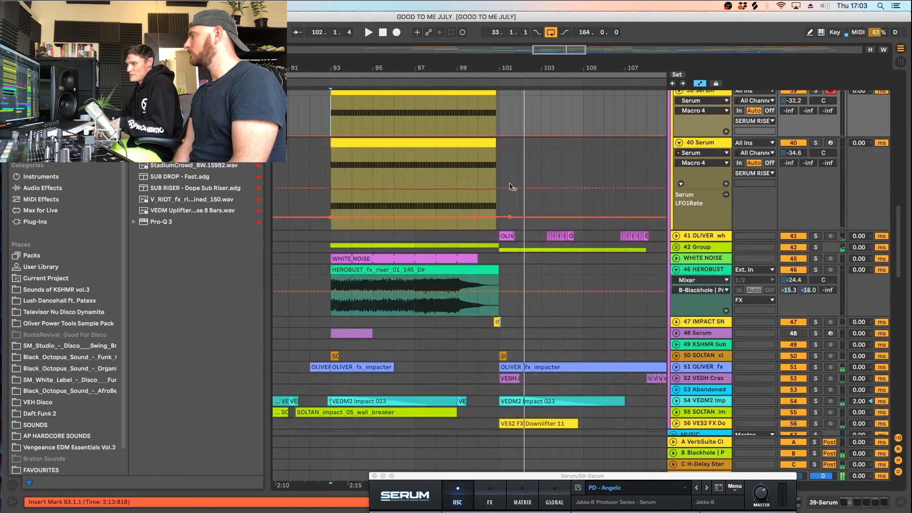
Unfold the GOOD TO ME FILL drum track and play its fill from bar 100.3
{"action": "left_click", "coordinate": [501, 312]}
{"action": "scroll", "coordinate": [505, 285], "scroll_direction": "up", "scroll_amount": 10}
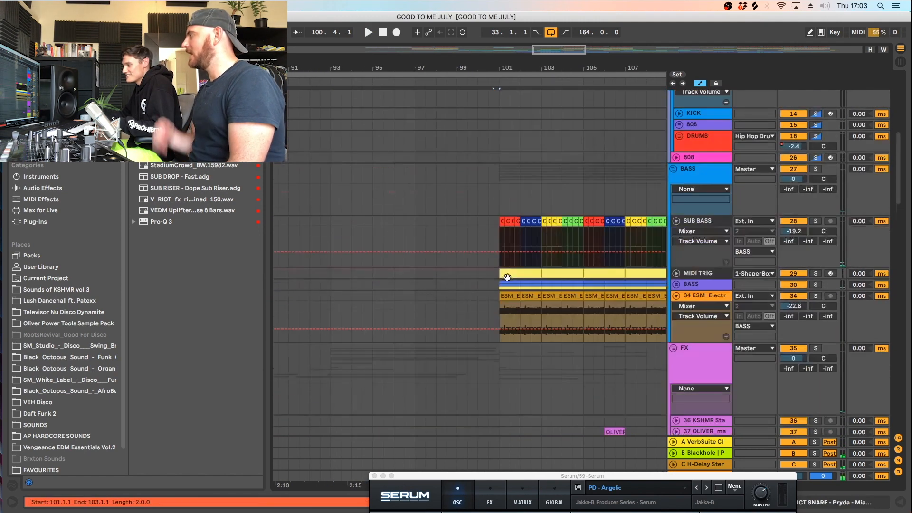
{"action": "scroll", "coordinate": [511, 270], "scroll_direction": "up", "scroll_amount": 15}
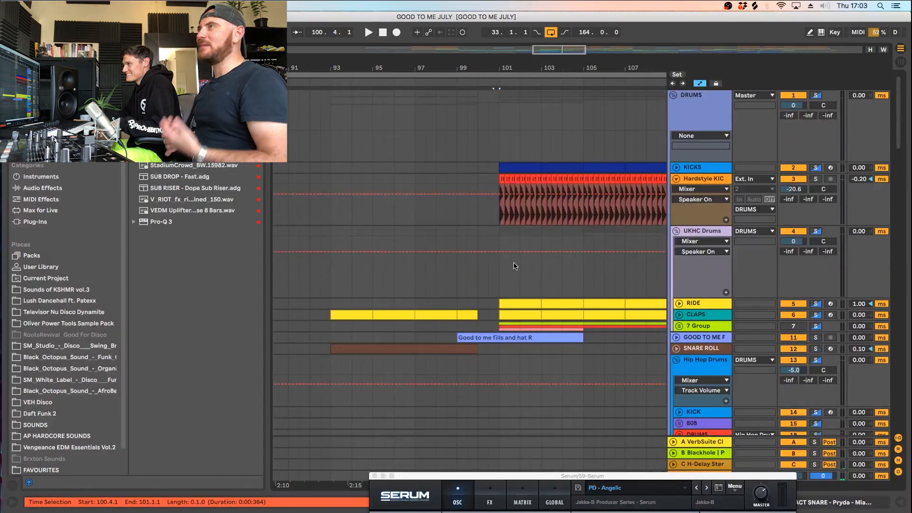
{"action": "left_click", "coordinate": [677, 337]}
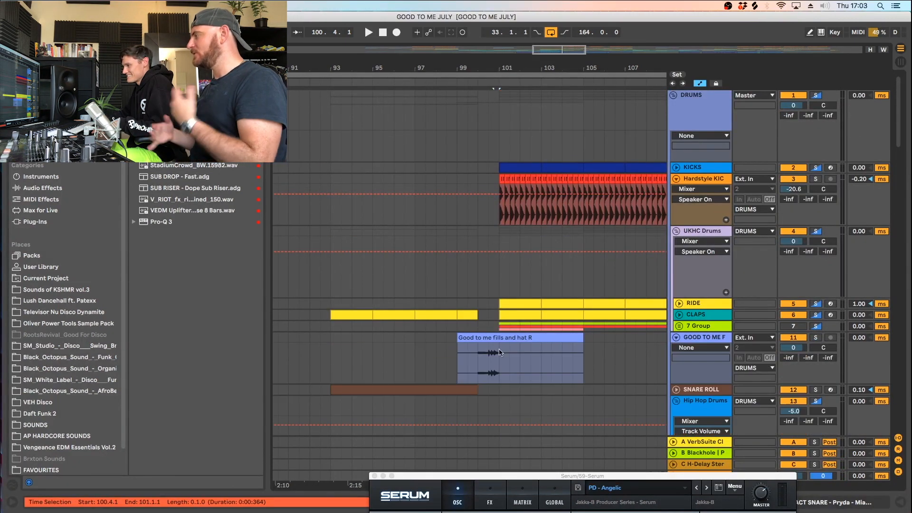
{"action": "left_click", "coordinate": [485, 354]}
{"action": "key", "text": "space"}
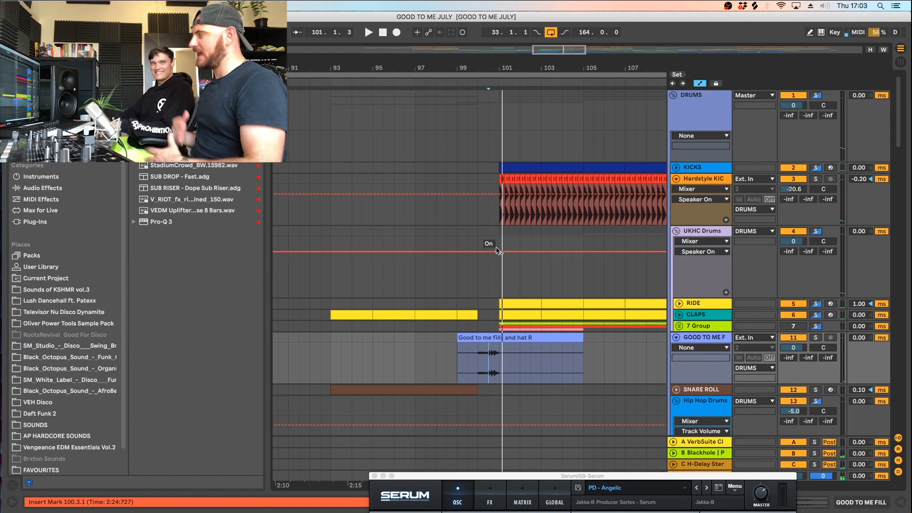
Fold the GOOD TO ME FILL, UKHC Drums, Hardstyle KICK and Hip Hop Drums tracks inside the DRUMS group
{"action": "left_click_drag", "start_coordinate": [589, 69], "coordinate": [567, 27]}
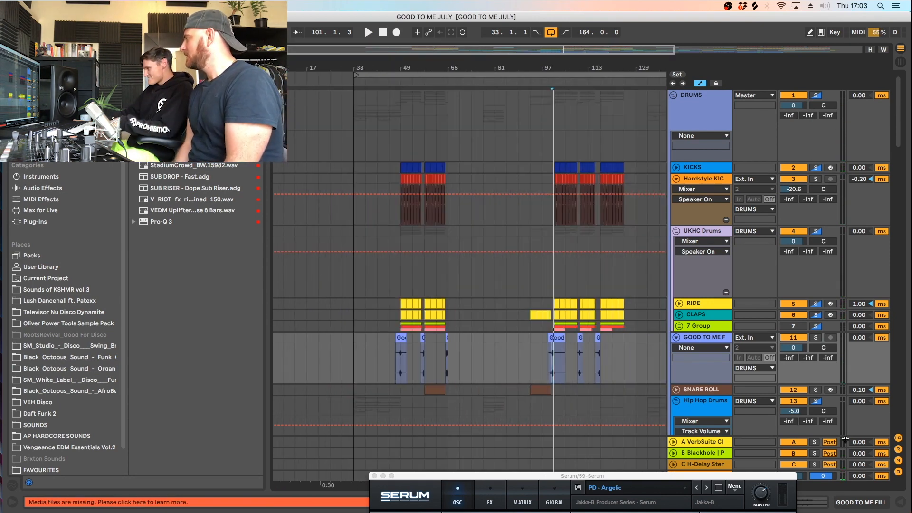
{"action": "left_click", "coordinate": [676, 337]}
{"action": "left_click", "coordinate": [676, 230]}
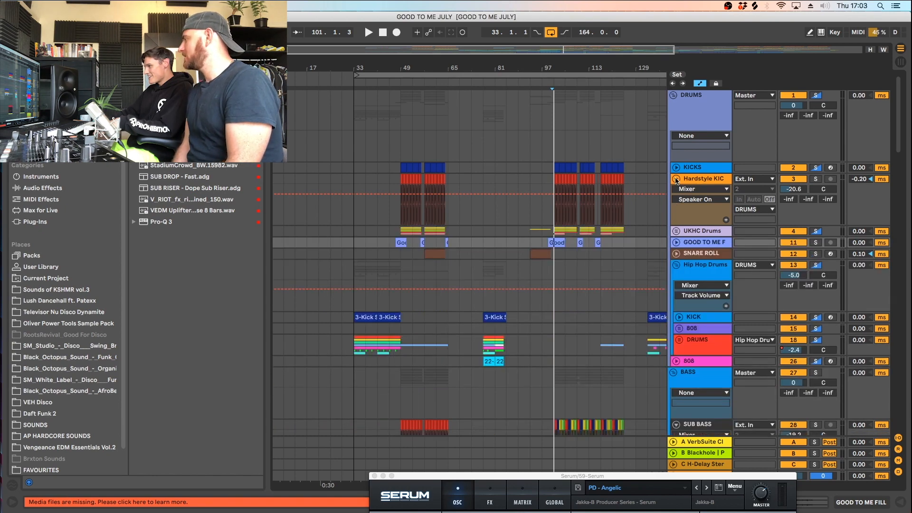
{"action": "left_click", "coordinate": [676, 178]}
{"action": "left_click_drag", "start_coordinate": [584, 68], "coordinate": [480, 61]}
{"action": "left_click", "coordinate": [676, 224]}
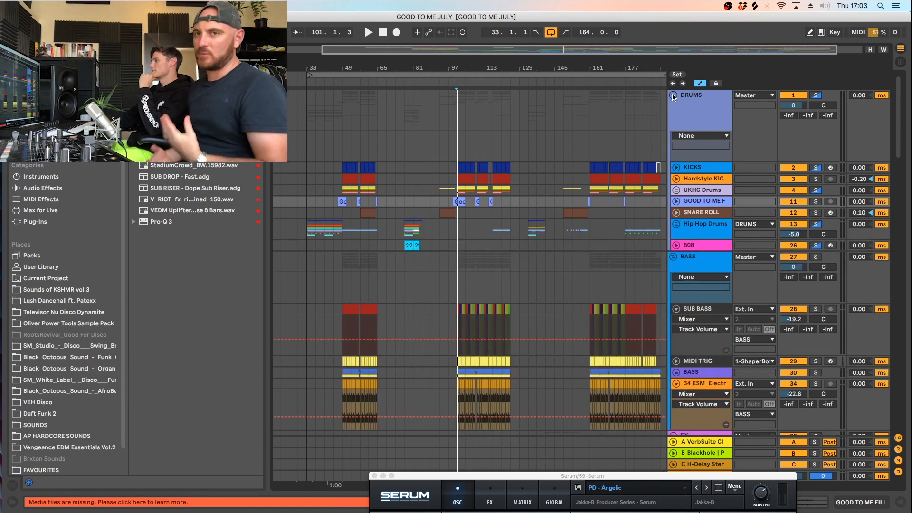
Fold the DRUMS, BASS, SERUM RISERS and FX groups
{"action": "left_click", "coordinate": [673, 95]}
{"action": "left_click", "coordinate": [673, 137]}
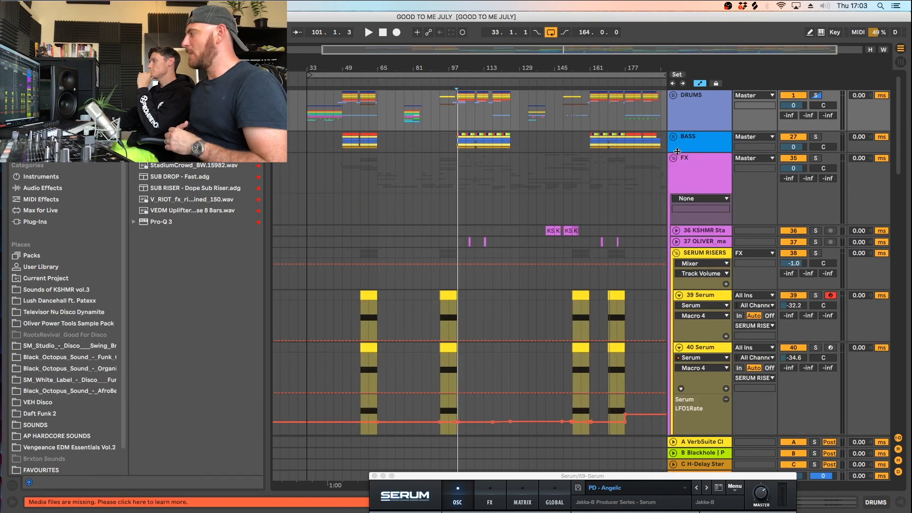
{"action": "left_click", "coordinate": [676, 254]}
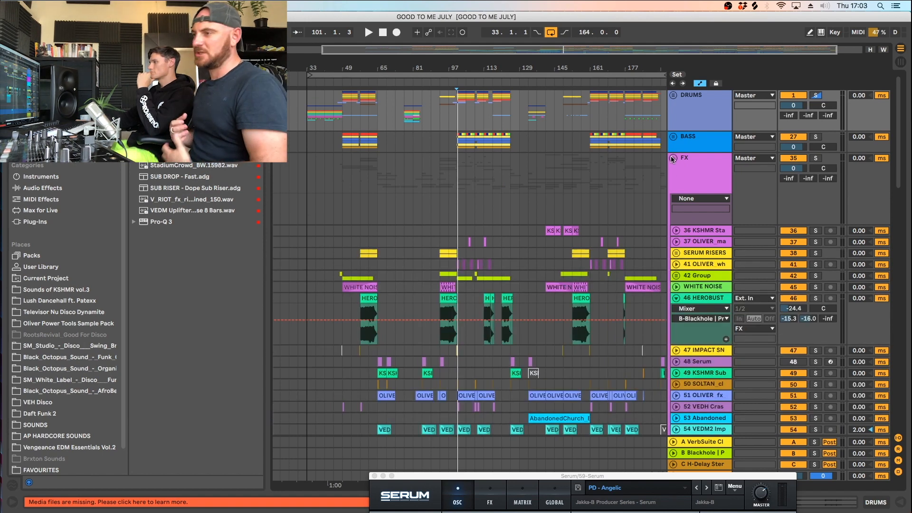
{"action": "left_click", "coordinate": [674, 157]}
Play the hip hop drum section briefly from bar 33
{"action": "left_click", "coordinate": [491, 204]}
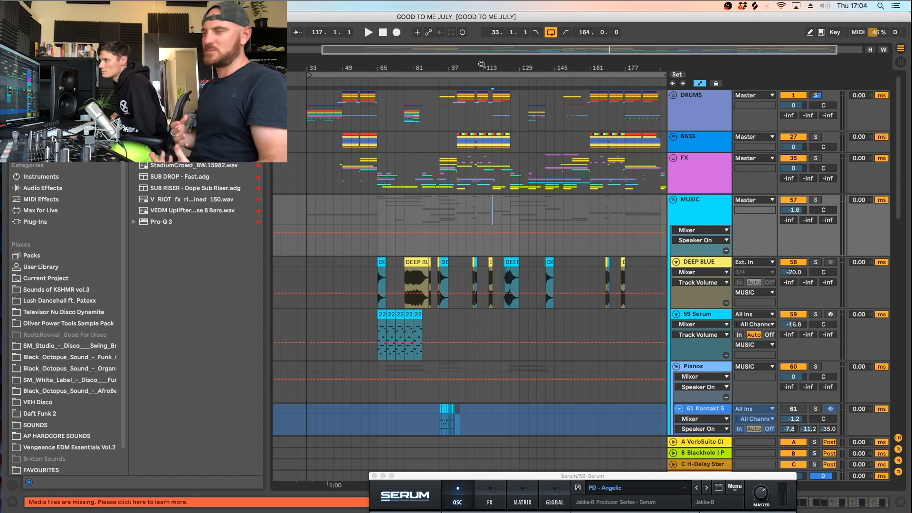
{"action": "left_click_drag", "start_coordinate": [487, 65], "coordinate": [342, 112]}
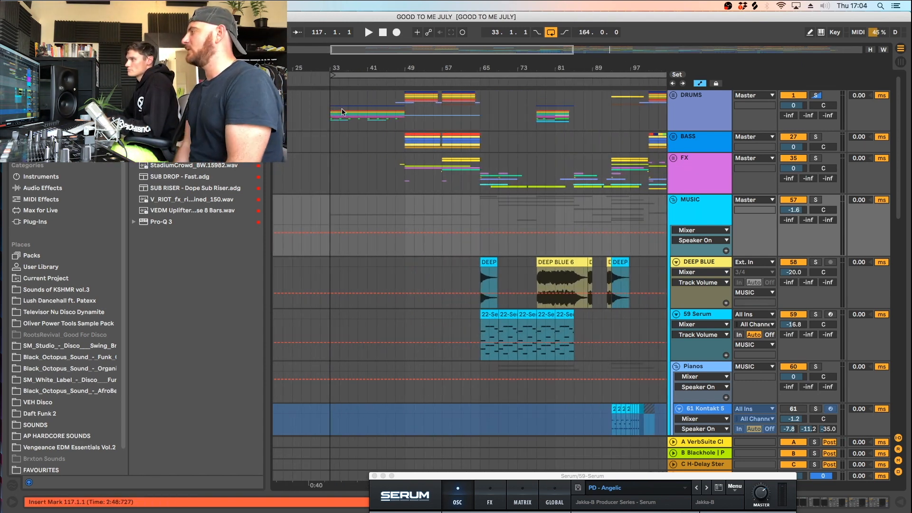
{"action": "left_click", "coordinate": [331, 146]}
{"action": "key", "text": "space"}
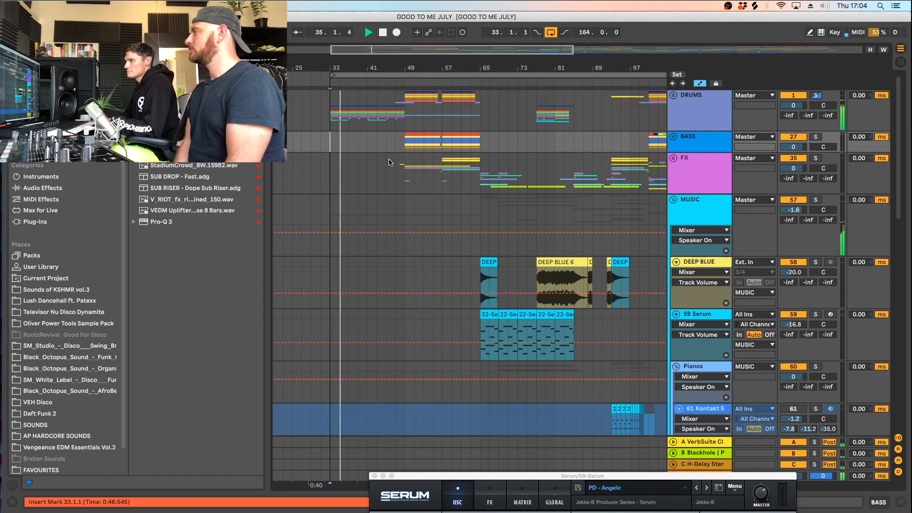
{"action": "key", "text": "space"}
Play the transition into the first drop from bar 47
{"action": "left_click_drag", "start_coordinate": [402, 72], "coordinate": [402, 140]}
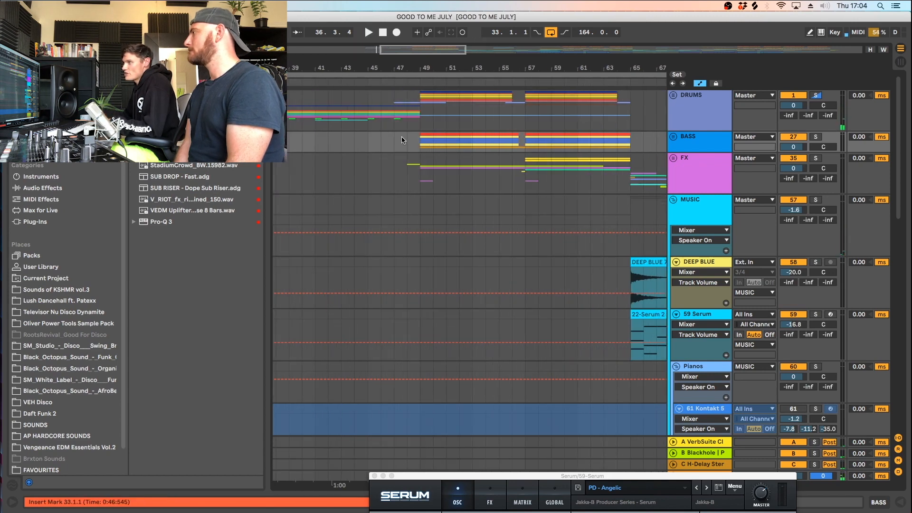
{"action": "left_click", "coordinate": [392, 97]}
{"action": "key", "text": "space"}
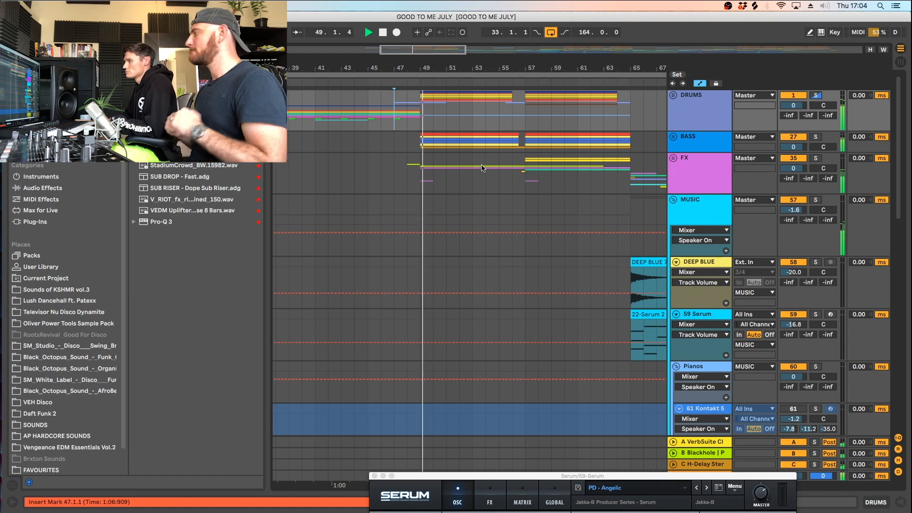
{"action": "key", "text": "space"}
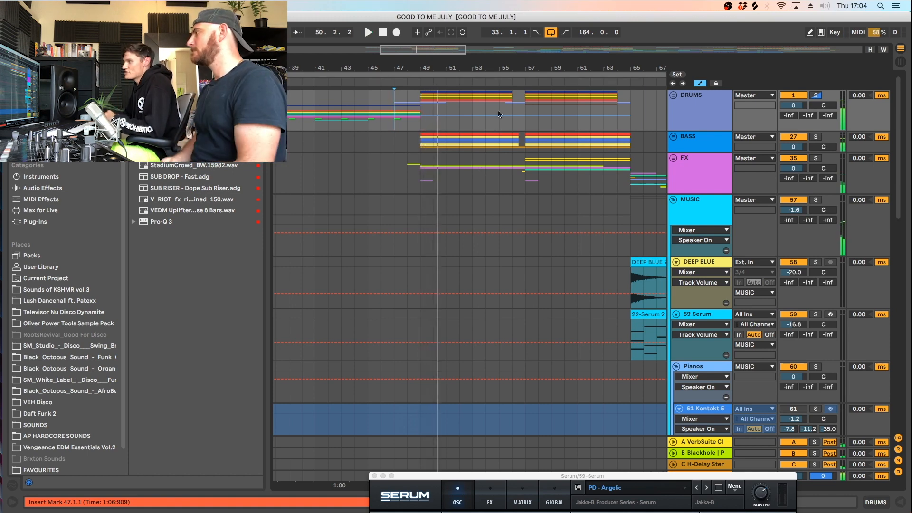
Play the second drop's last section from bar 116
{"action": "left_click_drag", "start_coordinate": [523, 68], "coordinate": [395, 38]}
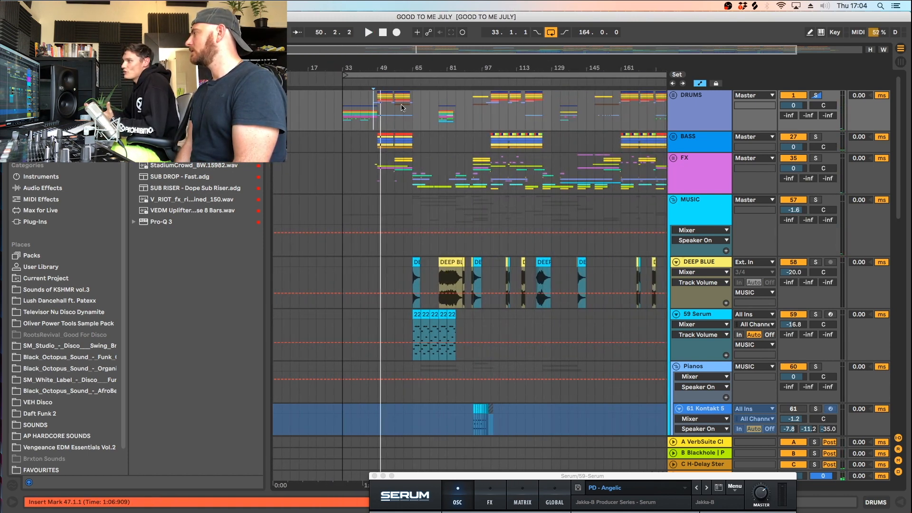
{"action": "left_click_drag", "start_coordinate": [534, 68], "coordinate": [530, 109]}
{"action": "left_click", "coordinate": [496, 118]}
{"action": "key", "text": "space"}
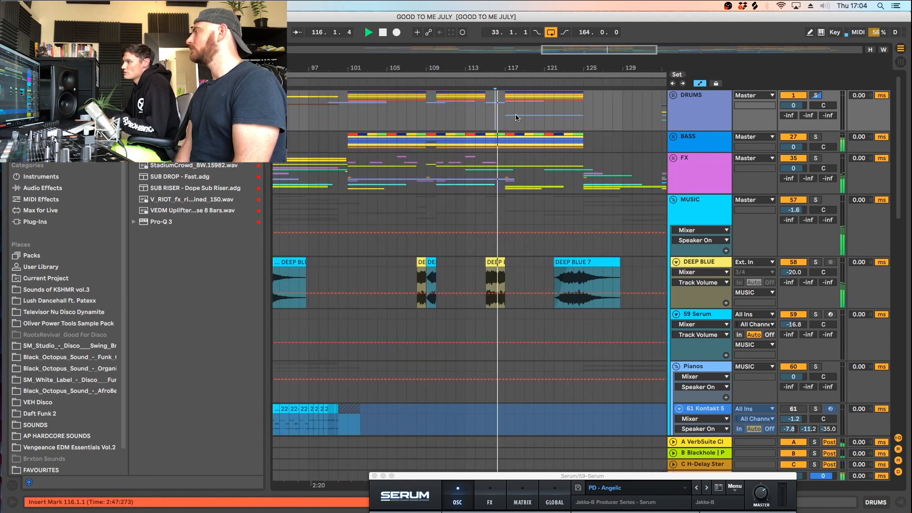
{"action": "key", "text": "minus"}
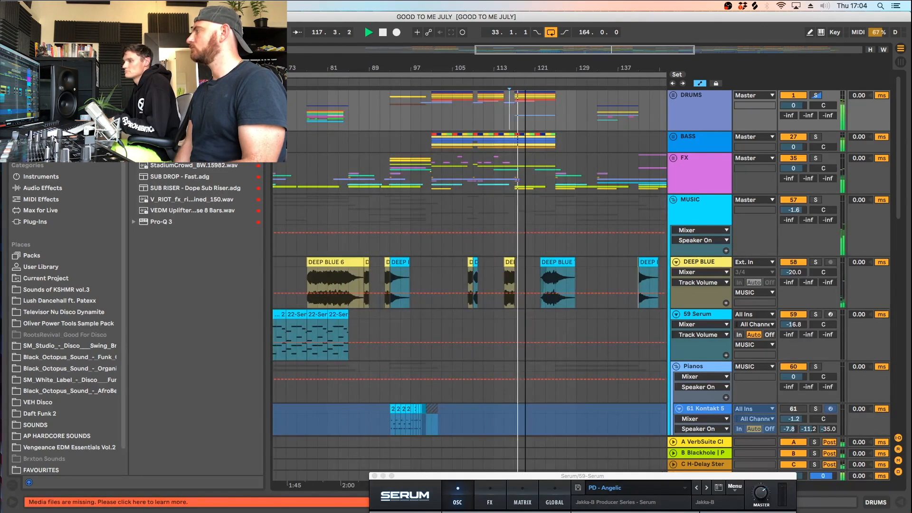
Fold the MUSIC and VOCALS groups during playback, then stop and place the insert marker at bar 117
{"action": "left_click", "coordinate": [674, 201]}
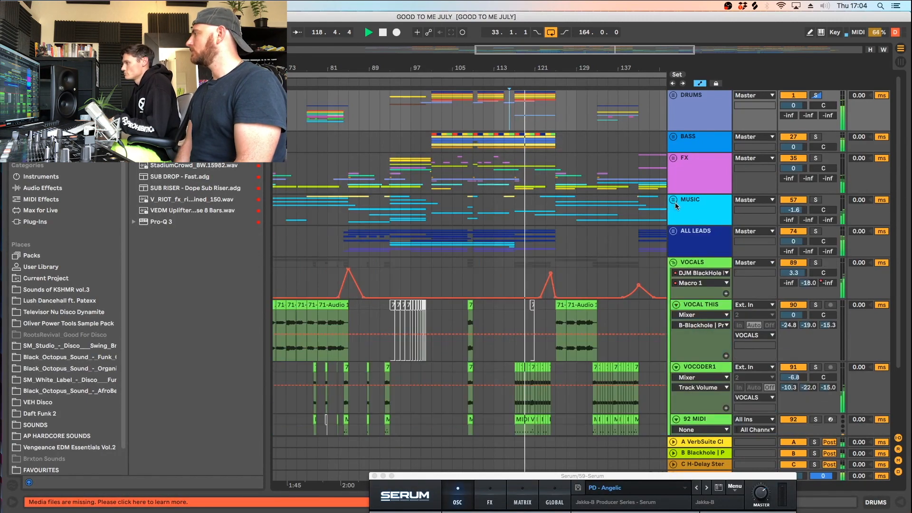
{"action": "left_click", "coordinate": [673, 262]}
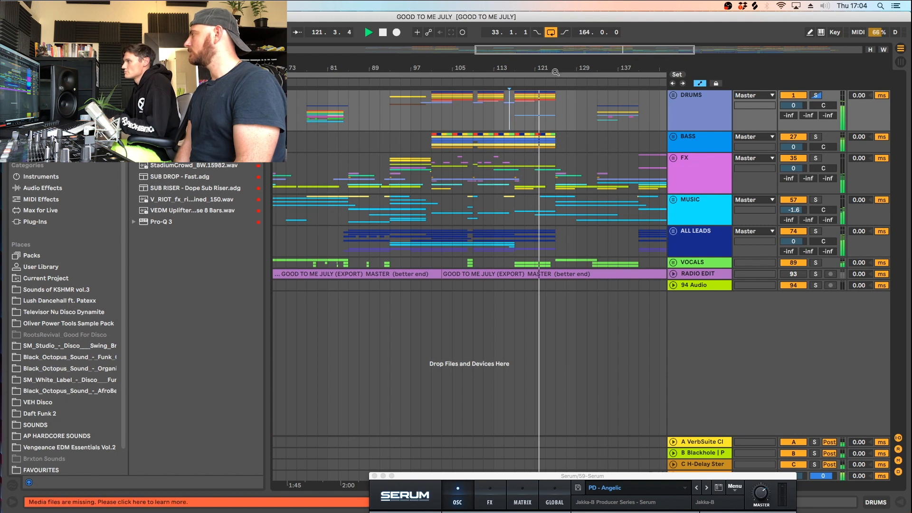
{"action": "left_click_drag", "start_coordinate": [556, 71], "coordinate": [539, 71]}
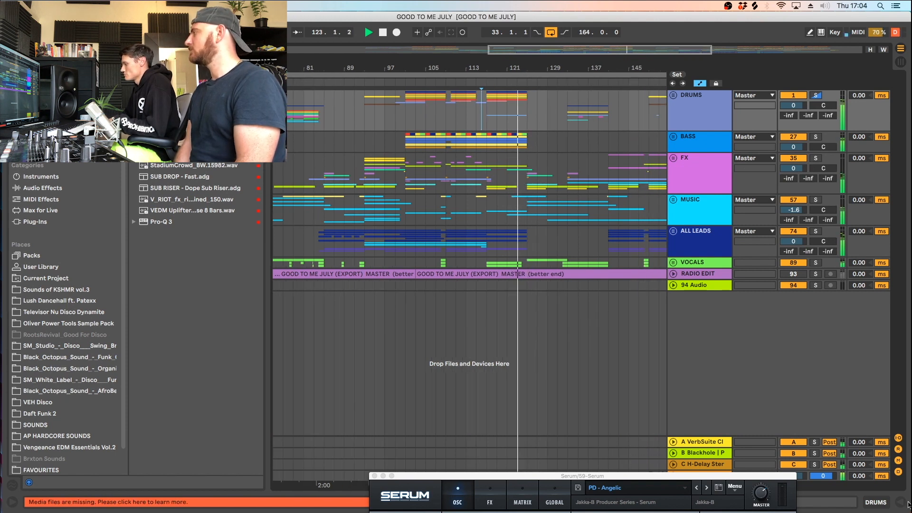
{"action": "left_click_drag", "start_coordinate": [509, 71], "coordinate": [547, 118]}
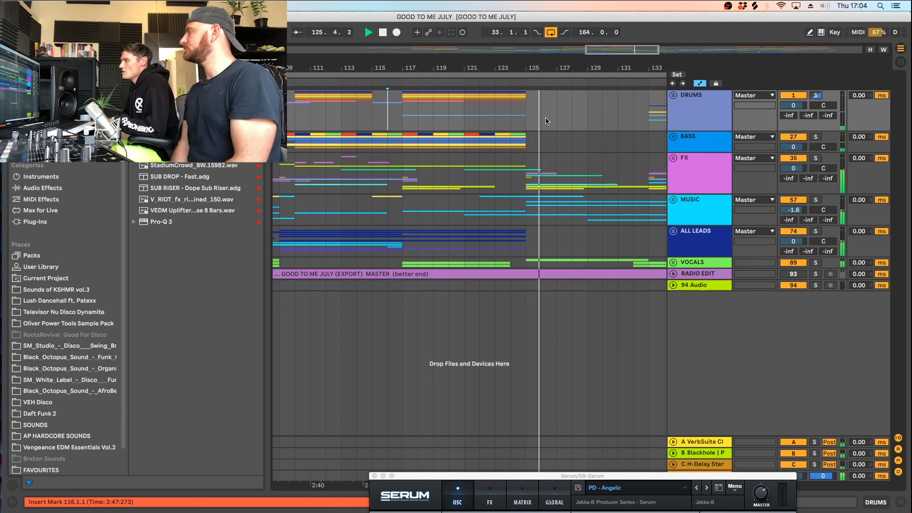
{"action": "key", "text": "space"}
{"action": "left_click", "coordinate": [402, 114]}
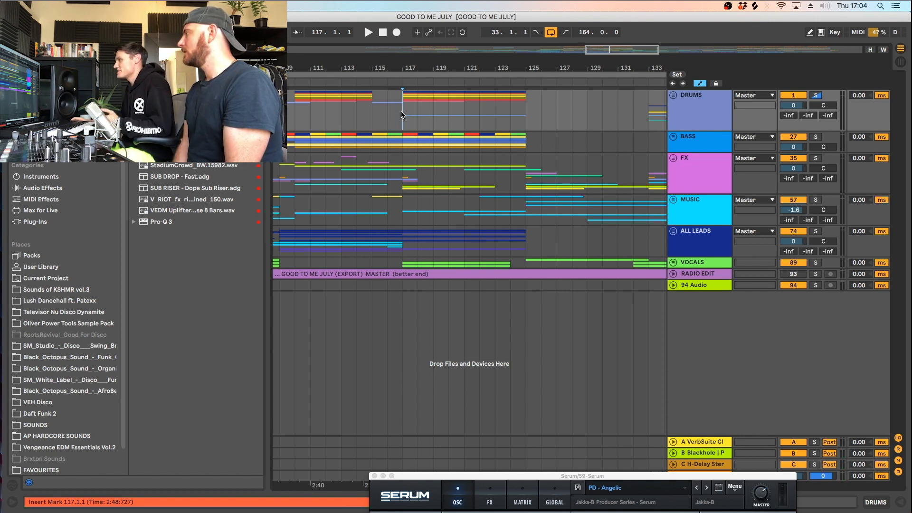
Unfold the ALL LEADS, MUSIC, FX and BASS groups and place the insert marker at bar 141
{"action": "left_click_drag", "start_coordinate": [439, 69], "coordinate": [438, 23]}
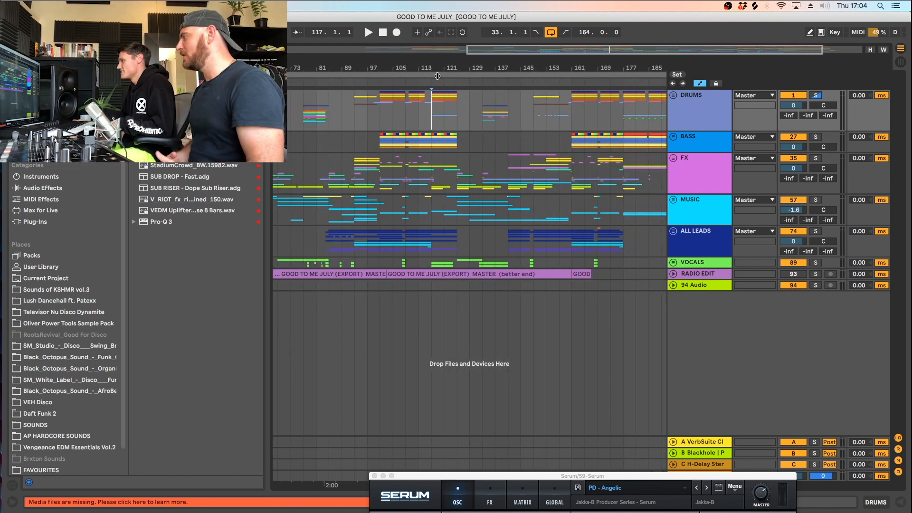
{"action": "left_click", "coordinate": [674, 232]}
{"action": "left_click", "coordinate": [674, 200]}
{"action": "left_click", "coordinate": [674, 158]}
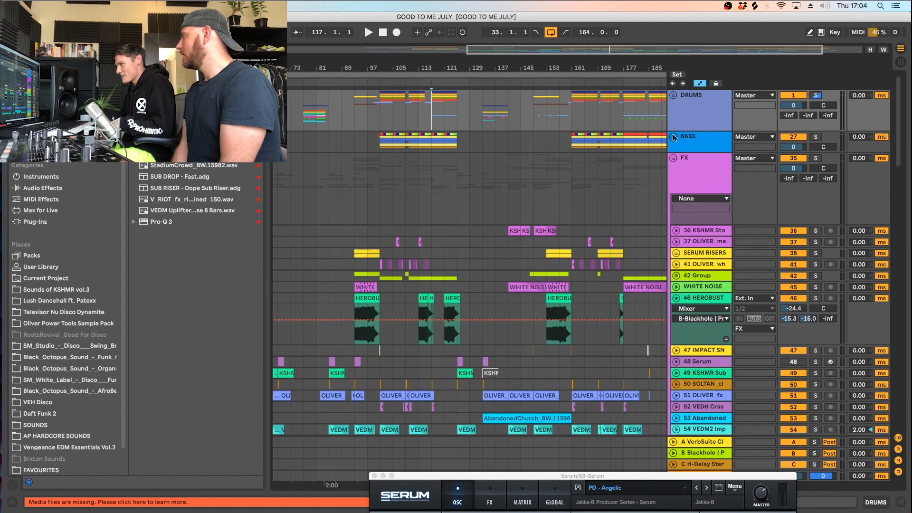
{"action": "left_click", "coordinate": [674, 138]}
{"action": "scroll", "coordinate": [549, 239], "scroll_direction": "down", "scroll_amount": 5}
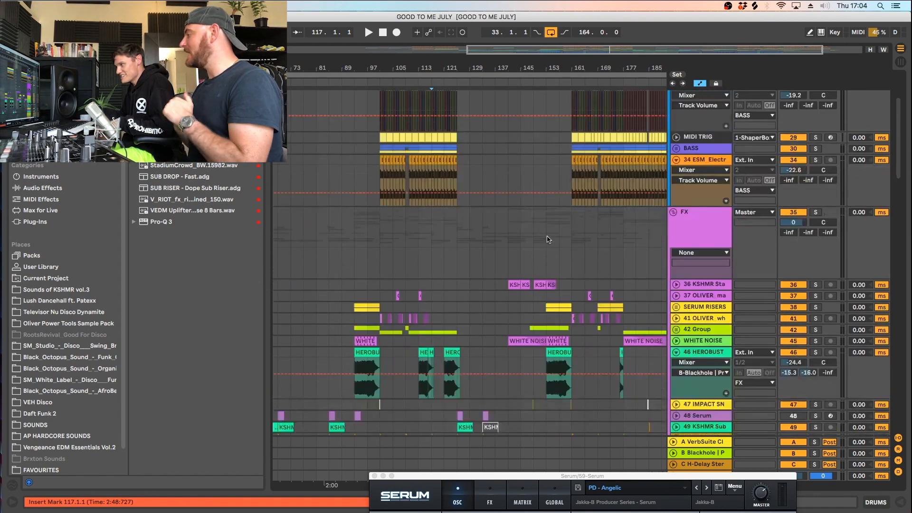
{"action": "left_click", "coordinate": [498, 236]}
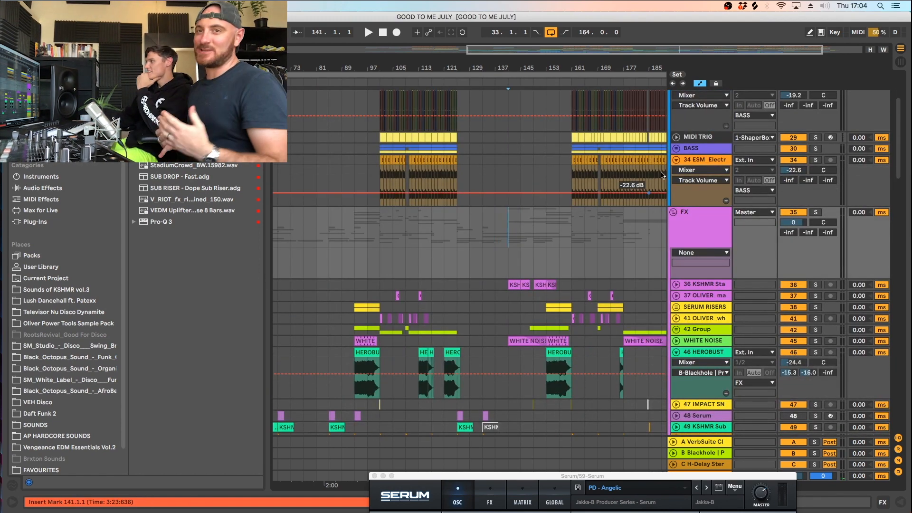
Fold the 34 ESM Electr and SUB BASS tracks, the BASS group and the 46 HEROBUST track
{"action": "scroll", "coordinate": [594, 204], "scroll_direction": "down", "scroll_amount": 2}
{"action": "scroll", "coordinate": [611, 196], "scroll_direction": "up", "scroll_amount": 4}
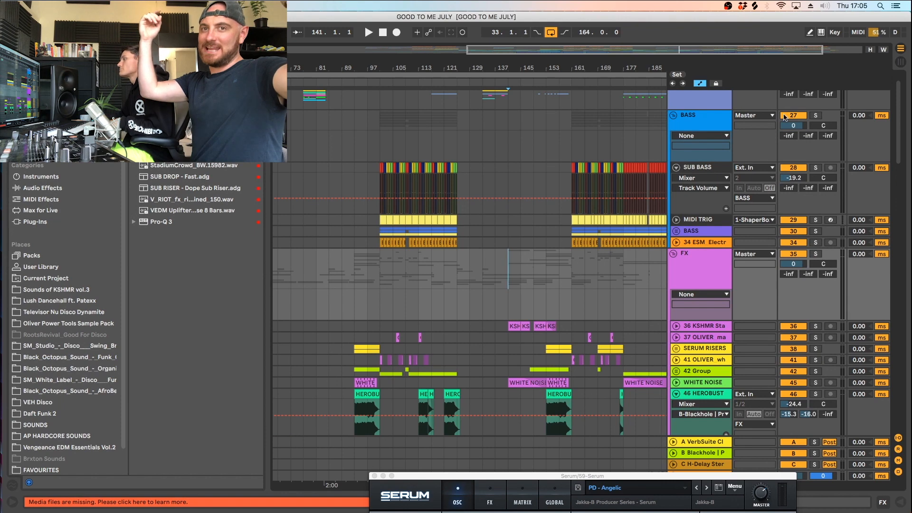
{"action": "left_click", "coordinate": [675, 167]}
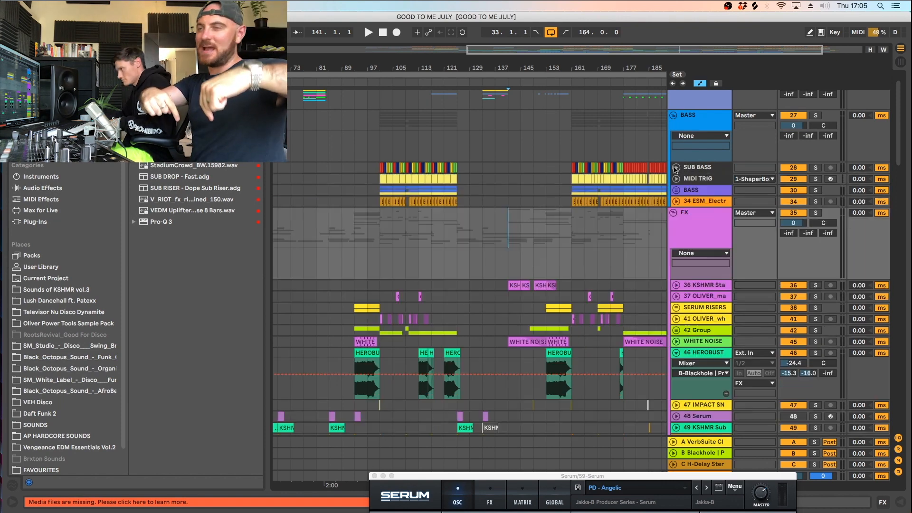
{"action": "left_click", "coordinate": [673, 115]}
{"action": "left_click", "coordinate": [675, 276]}
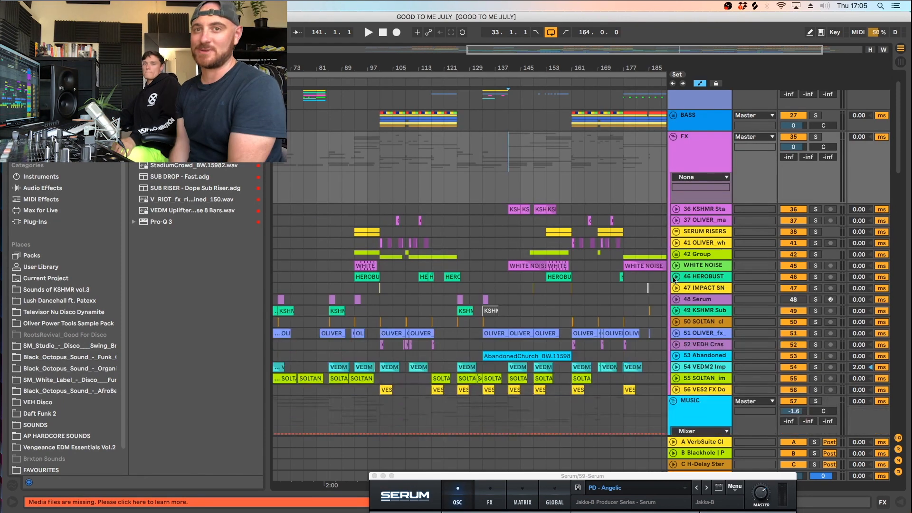
Show the Master track's device chain and open the Invisible Limiter's plug-in window
{"action": "left_click_drag", "start_coordinate": [692, 475], "coordinate": [699, 508]}
{"action": "double_click", "coordinate": [695, 474]}
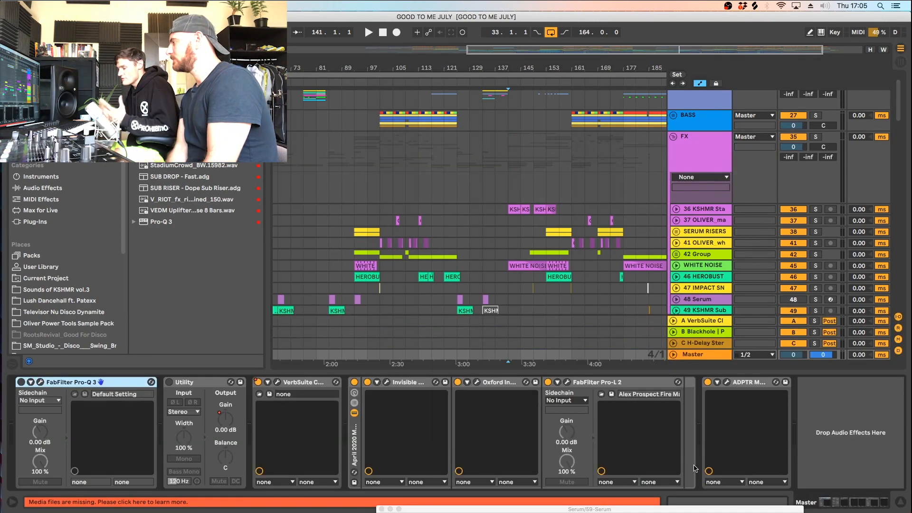
{"action": "left_click", "coordinate": [386, 382]}
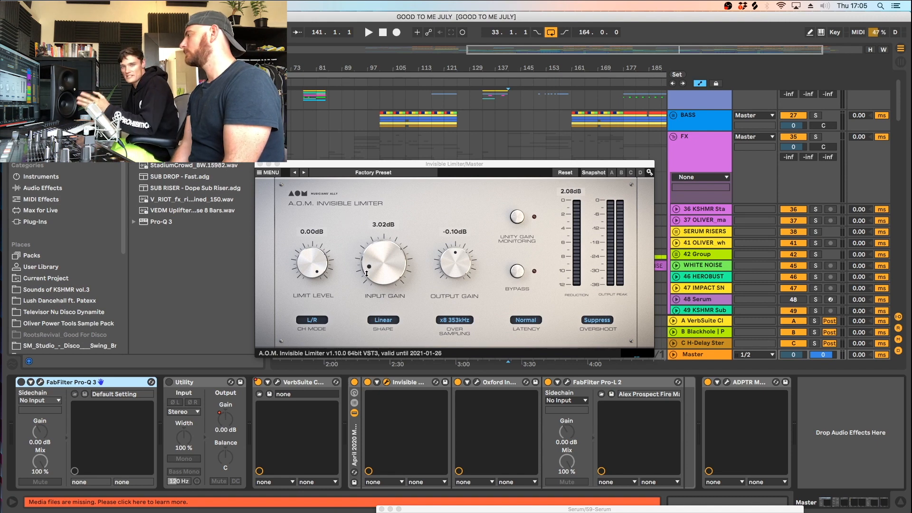
Examine the Oxford Inflator and FabFilter Pro-L 2 settings on the Master chain, moving the plug-in windows clear of each other
{"action": "left_click_drag", "start_coordinate": [402, 164], "coordinate": [307, 108]}
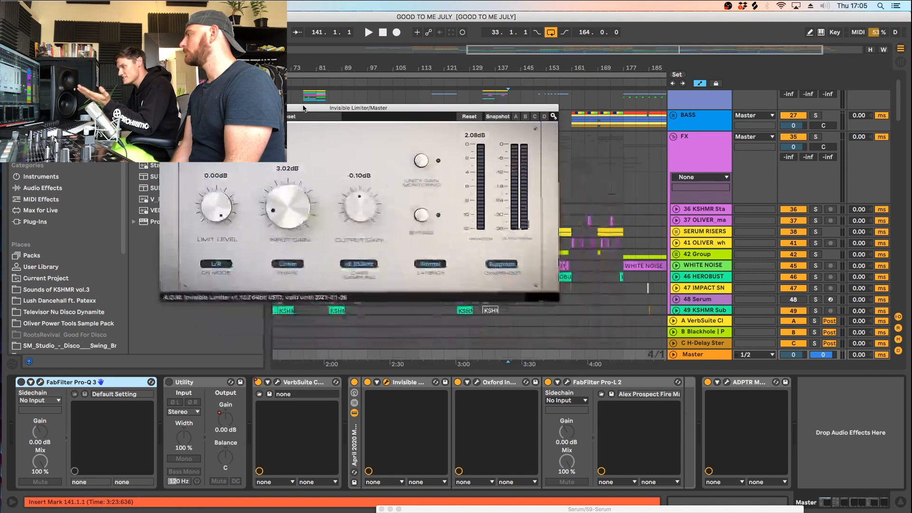
{"action": "left_click", "coordinate": [477, 383]}
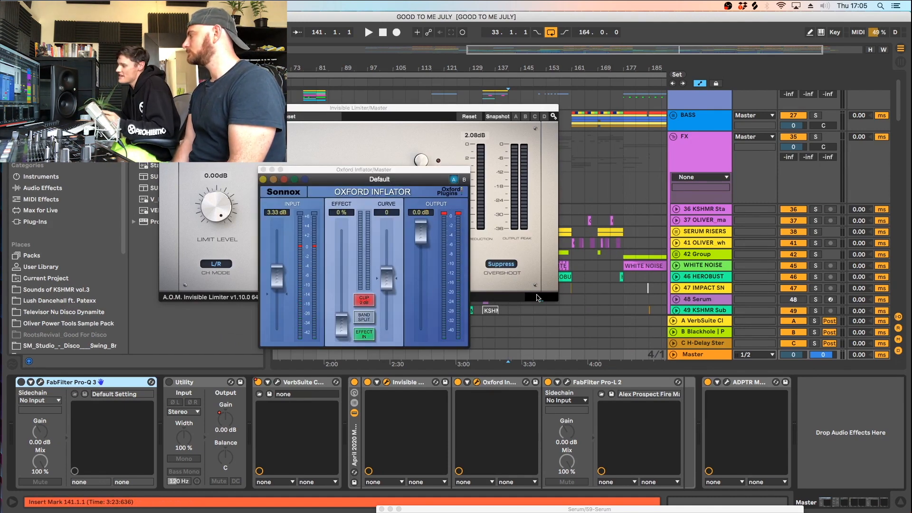
{"action": "left_click", "coordinate": [566, 382]}
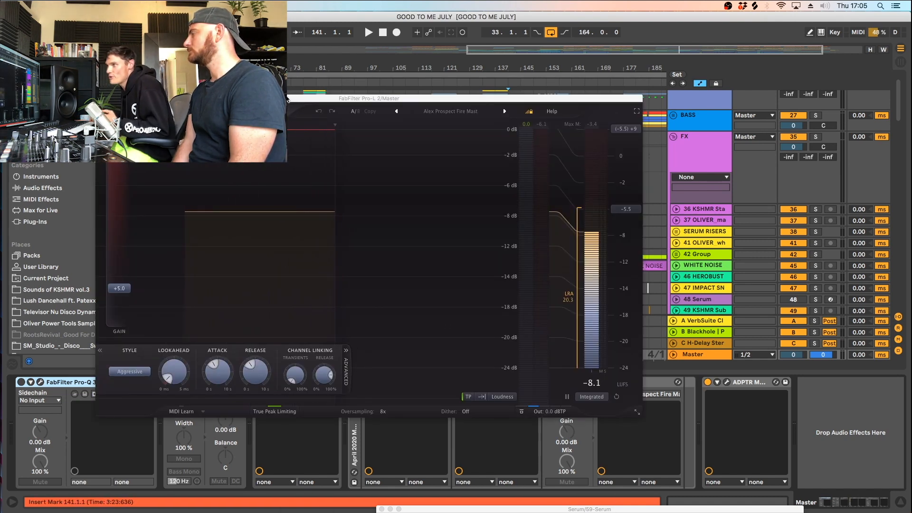
{"action": "left_click_drag", "start_coordinate": [125, 105], "coordinate": [368, 235]}
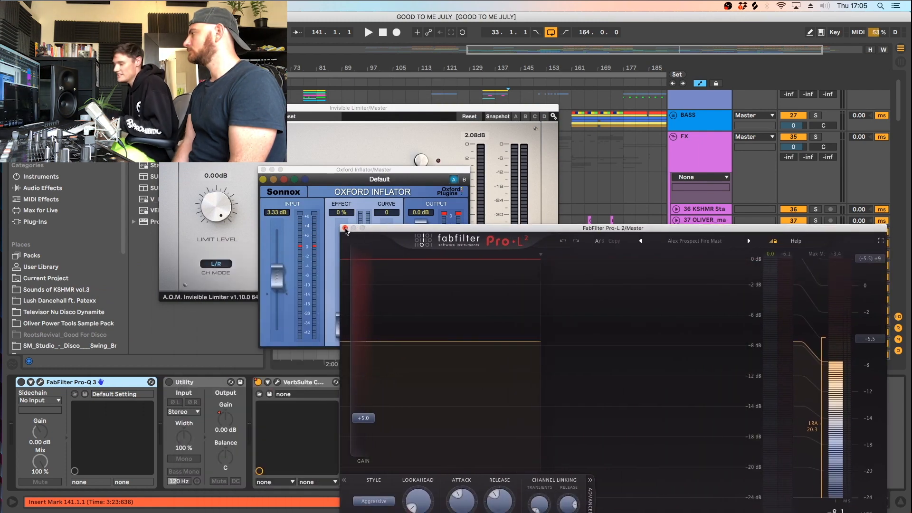
Close the FabFilter Pro-L 2, Oxford Inflator and Invisible Limiter plug-in windows
{"action": "left_click", "coordinate": [345, 229]}
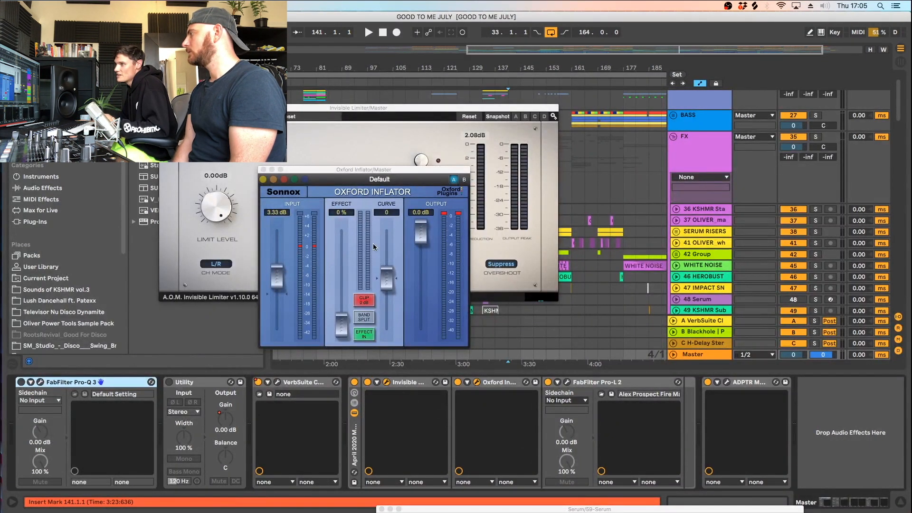
{"action": "left_click", "coordinate": [263, 170]}
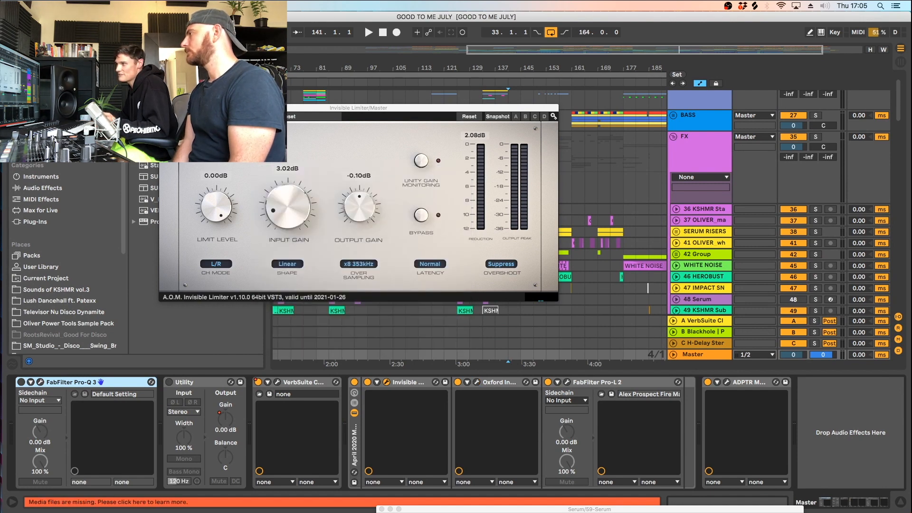
{"action": "left_click", "coordinate": [164, 108]}
Fold the FX group and briefly play the arrangement from bar 177, with the insert marker on the DRUMS group
{"action": "left_click_drag", "start_coordinate": [609, 65], "coordinate": [574, 45]}
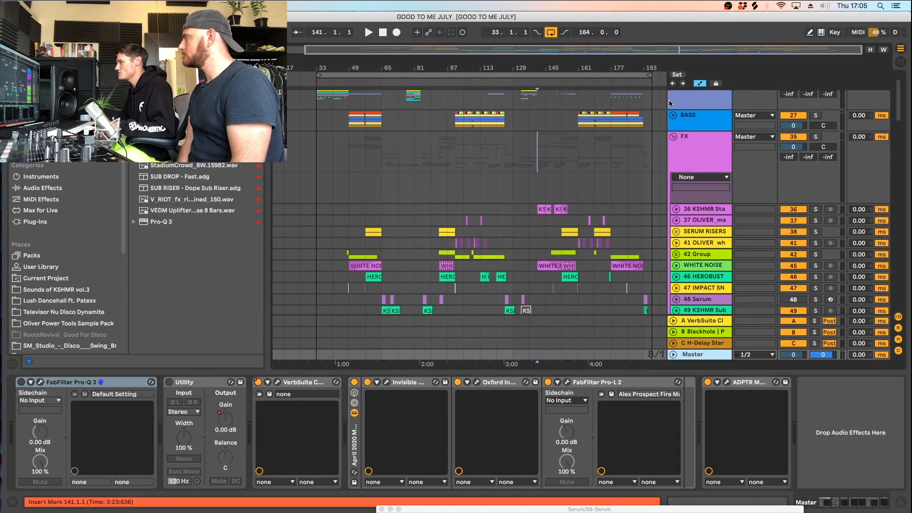
{"action": "left_click", "coordinate": [672, 137]}
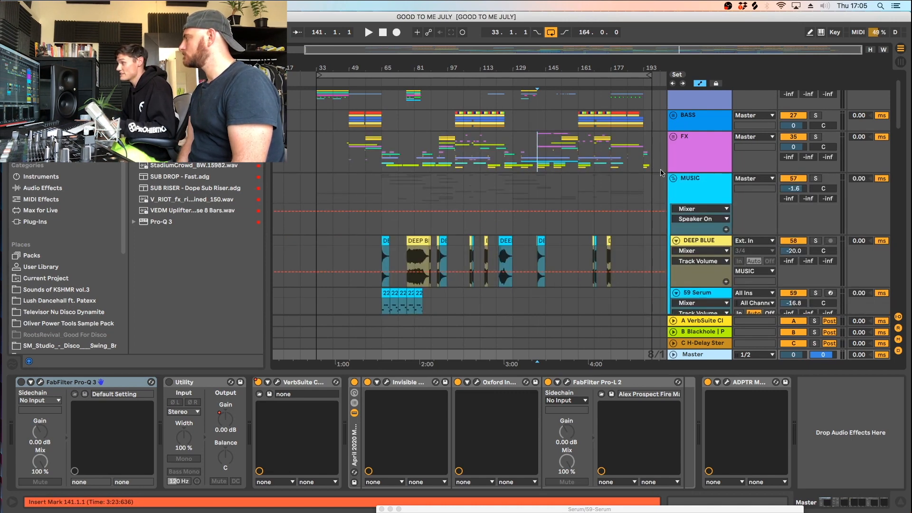
{"action": "scroll", "coordinate": [621, 141], "scroll_direction": "up", "scroll_amount": 1}
{"action": "left_click", "coordinate": [612, 118]}
{"action": "key", "text": "space"}
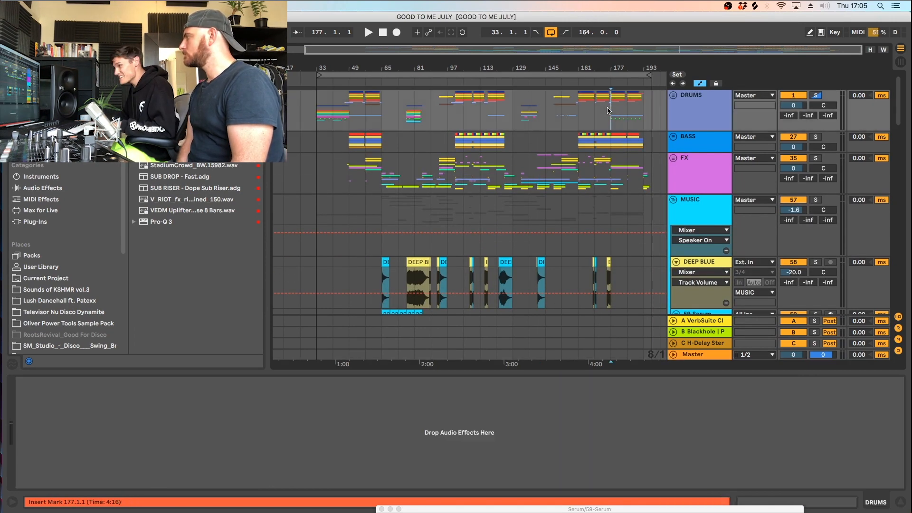
{"action": "key", "text": "space"}
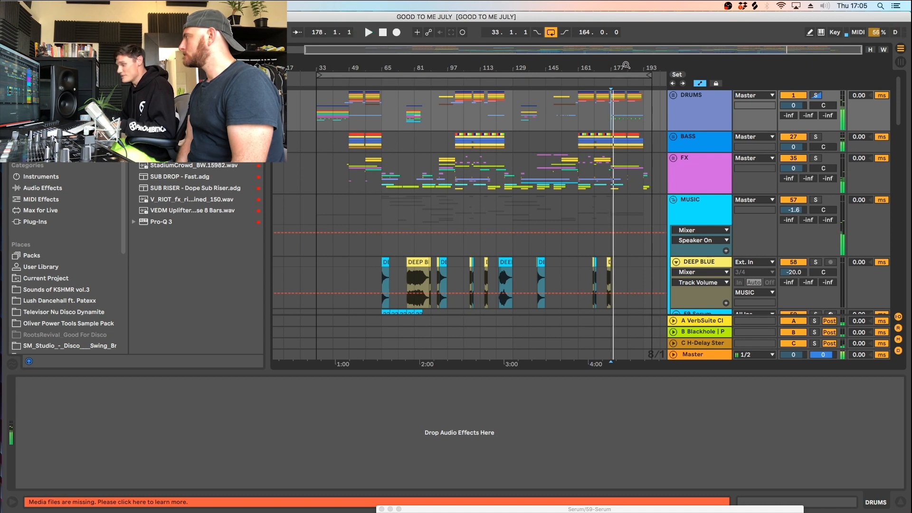
Fold the MUSIC and ALL LEADS groups so the whole arrangement is shown as collapsed groups
{"action": "left_click", "coordinate": [678, 199]}
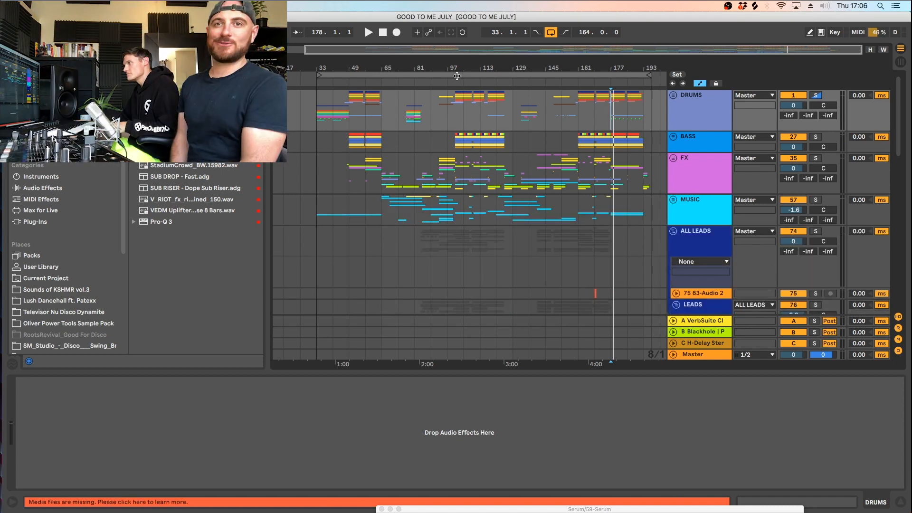
{"action": "left_click_drag", "start_coordinate": [451, 63], "coordinate": [462, 61]}
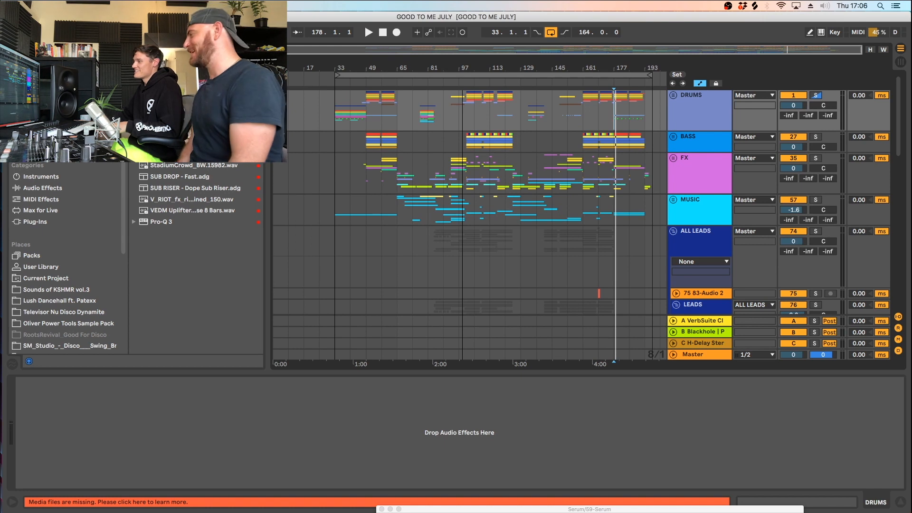
{"action": "left_click", "coordinate": [674, 231]}
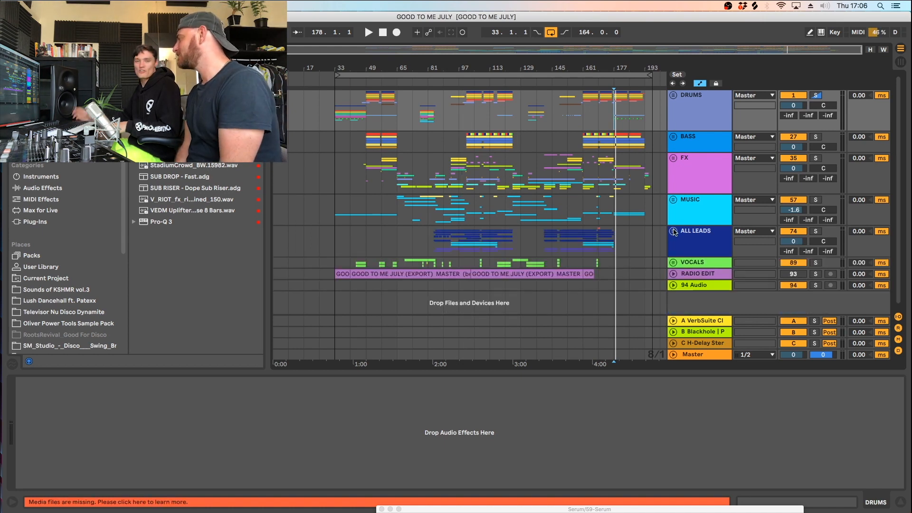